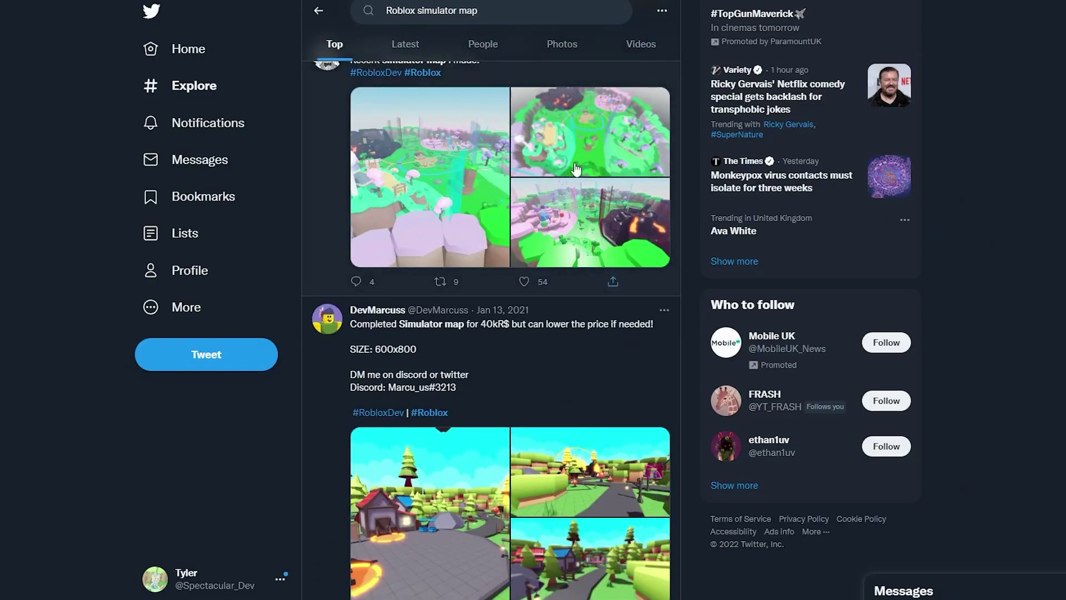
Browse the Twitter results for "Roblox simulator map" and view tweet photos of low-poly maps as building references
scroll(508, 257, down, 5)
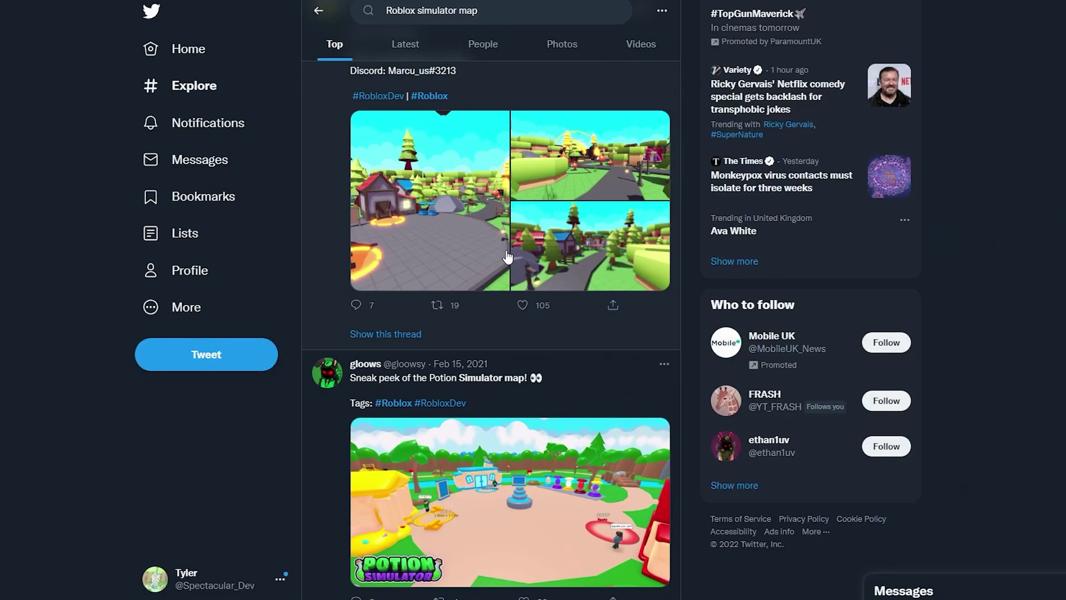
scroll(536, 242, down, 15)
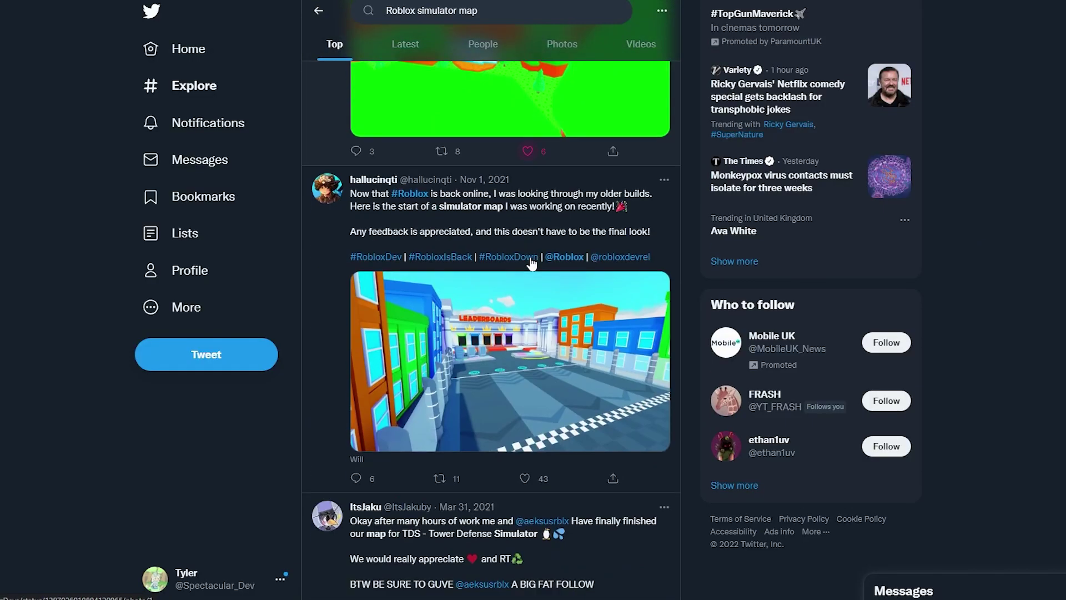
scroll(532, 269, up, 6)
scroll(547, 297, down, 15)
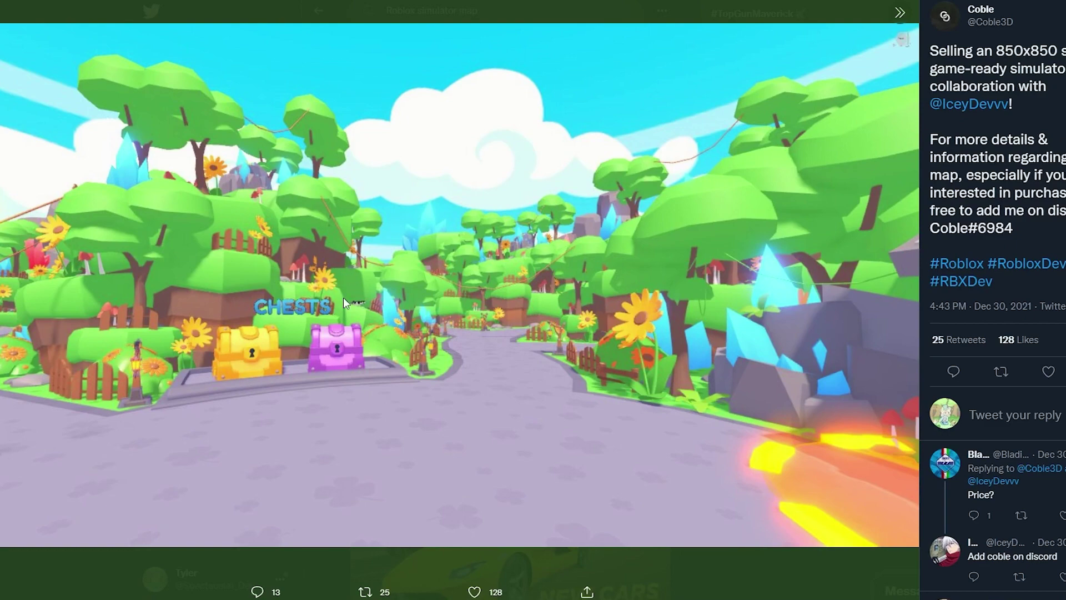
key(Escape)
scroll(549, 303, up, 6)
scroll(544, 322, up, 12)
scroll(590, 349, up, 20)
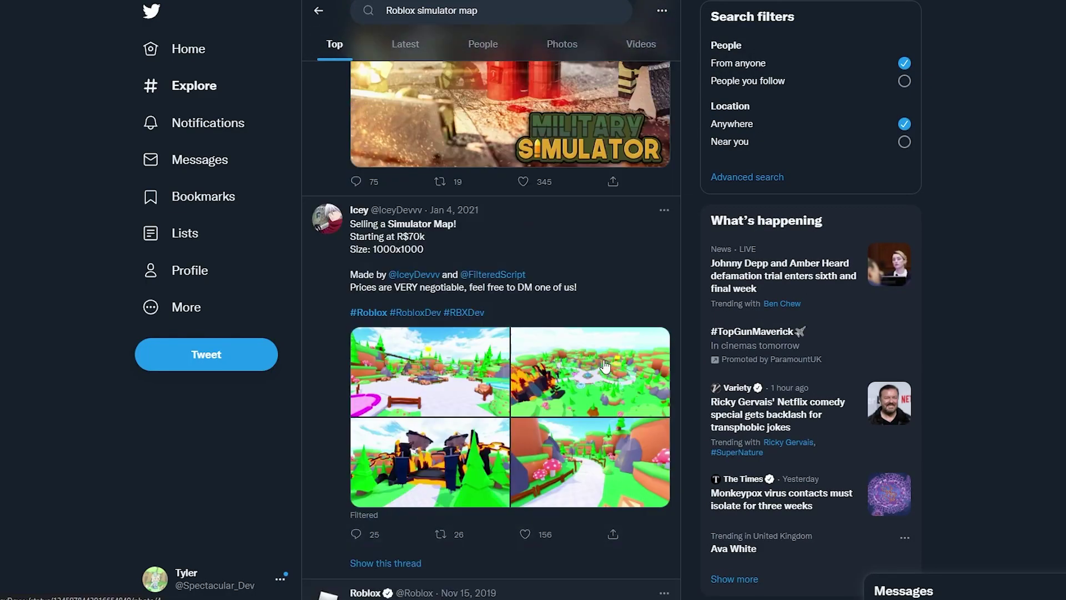
click(568, 417)
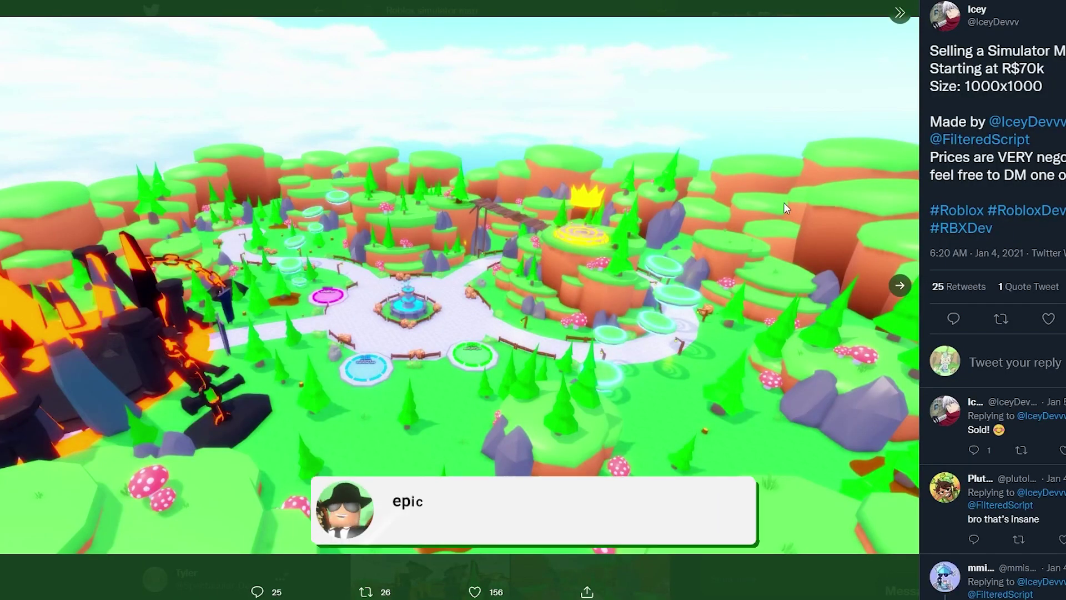
key(Escape)
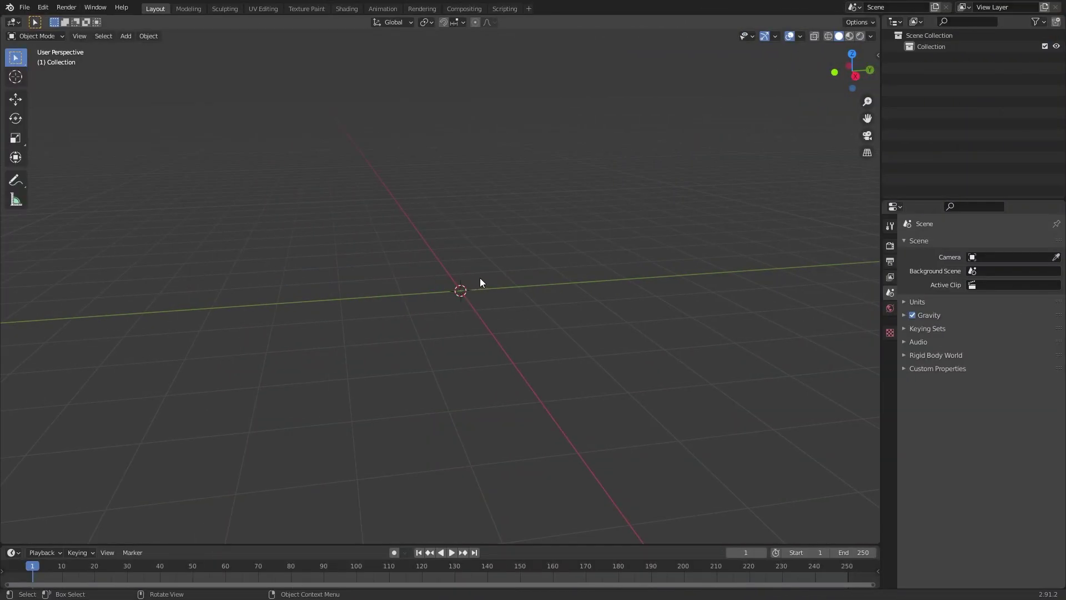
In Blender, add a cylinder at the world origin with 7 vertices, radius 1 m and depth 2 m
mouse_move(499, 270)
middle_down()
mouse_move(475, 292)
mouse_move(503, 287)
middle_up()
key(shift+a)
mouse_move(502, 286)
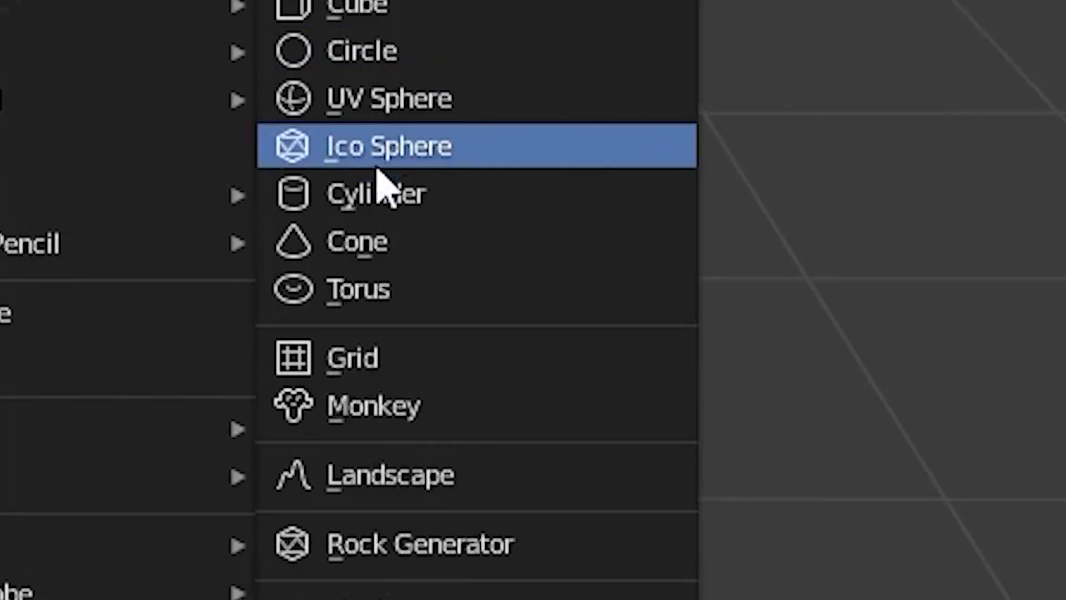
click(385, 191)
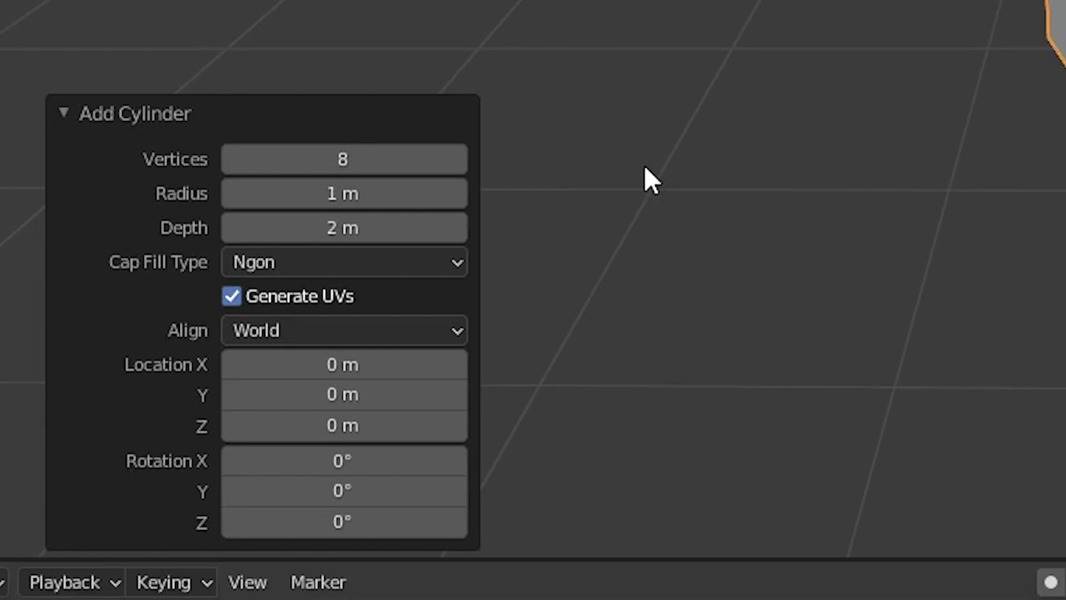
click(369, 167)
text(7)
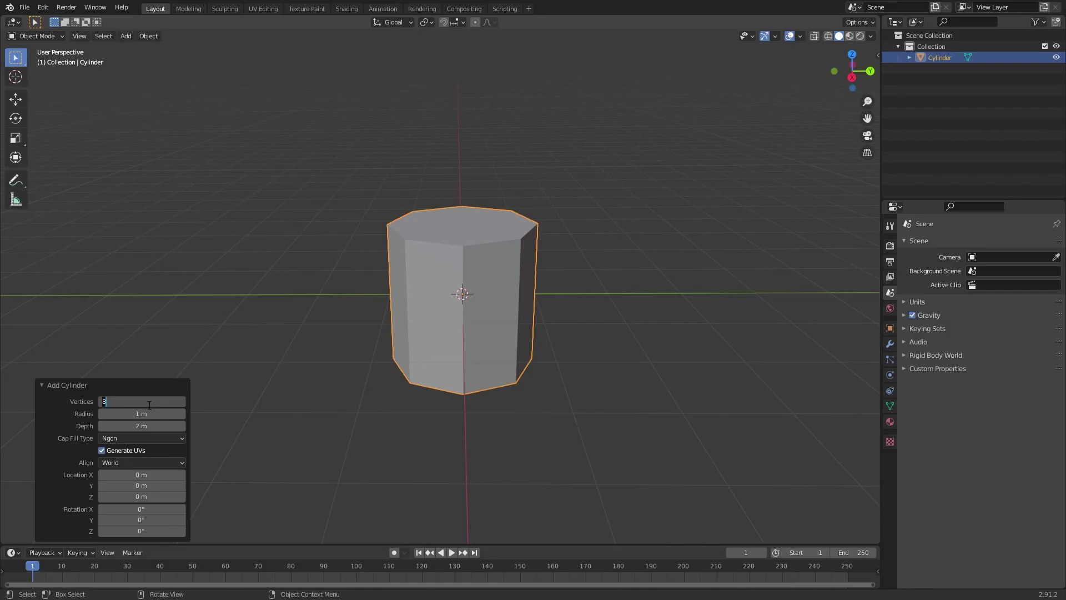
key(Return)
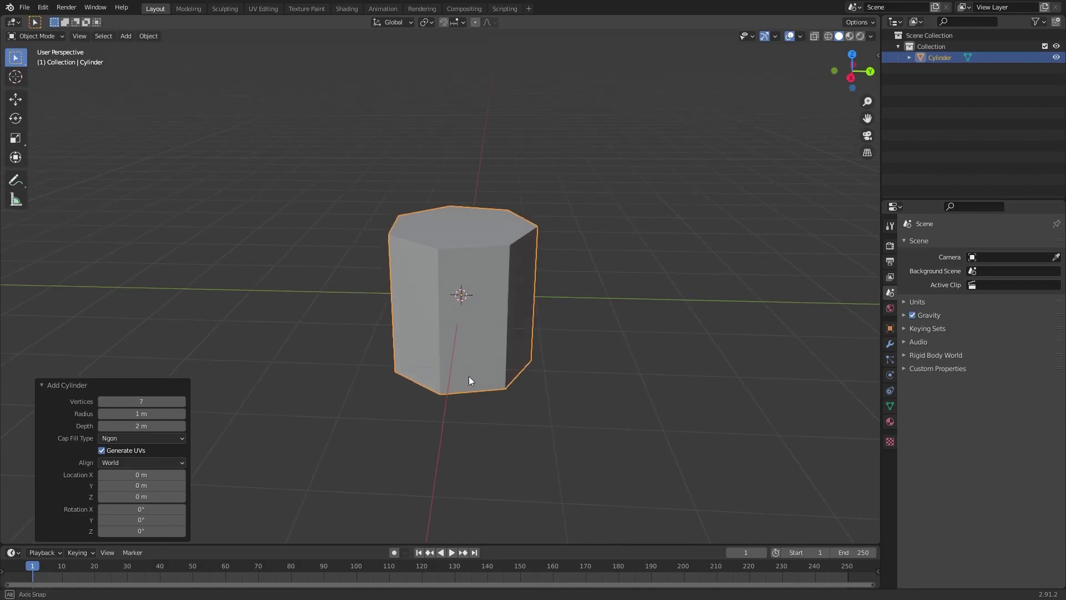
In Edit Mode, scale the cylinder mesh along Z to about 0.65 and raise it about 0.73 m
scroll(489, 361, up, 2)
key(Tab)
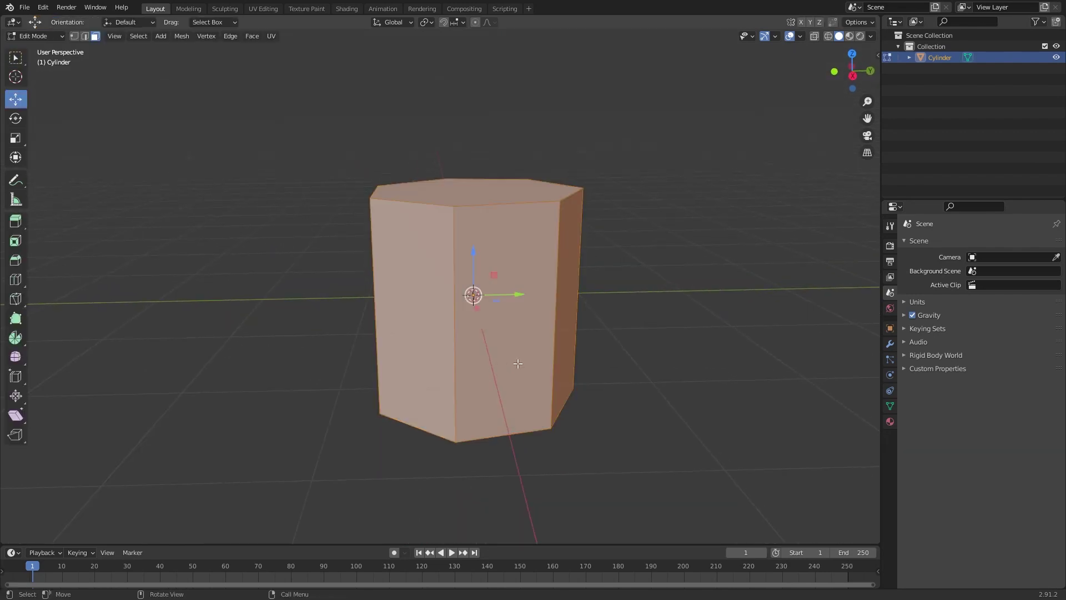
scroll(550, 364, down, 1)
key(s)
key(z)
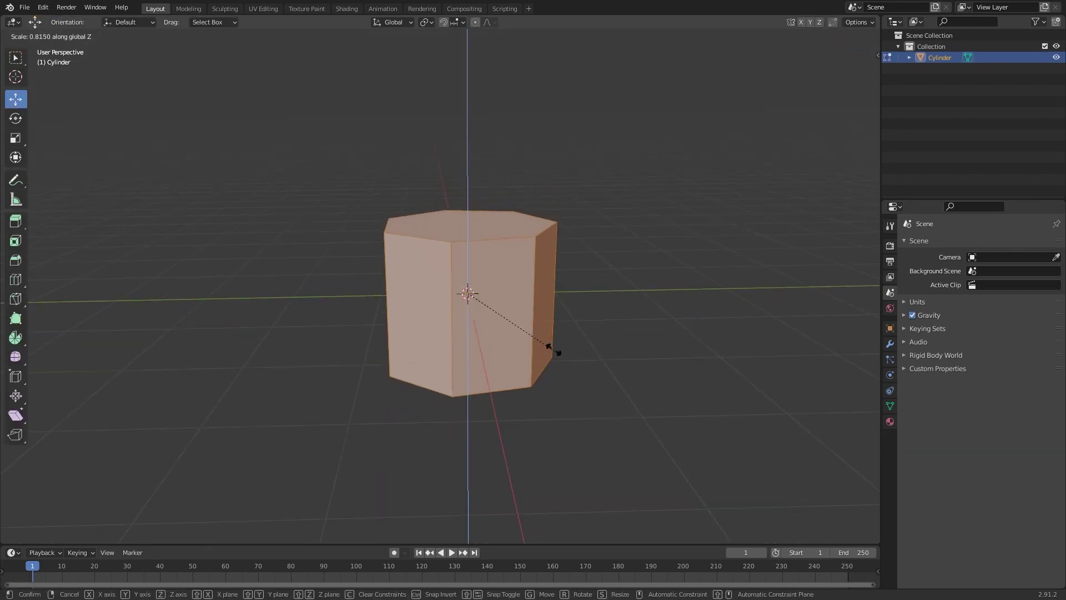
click(541, 332)
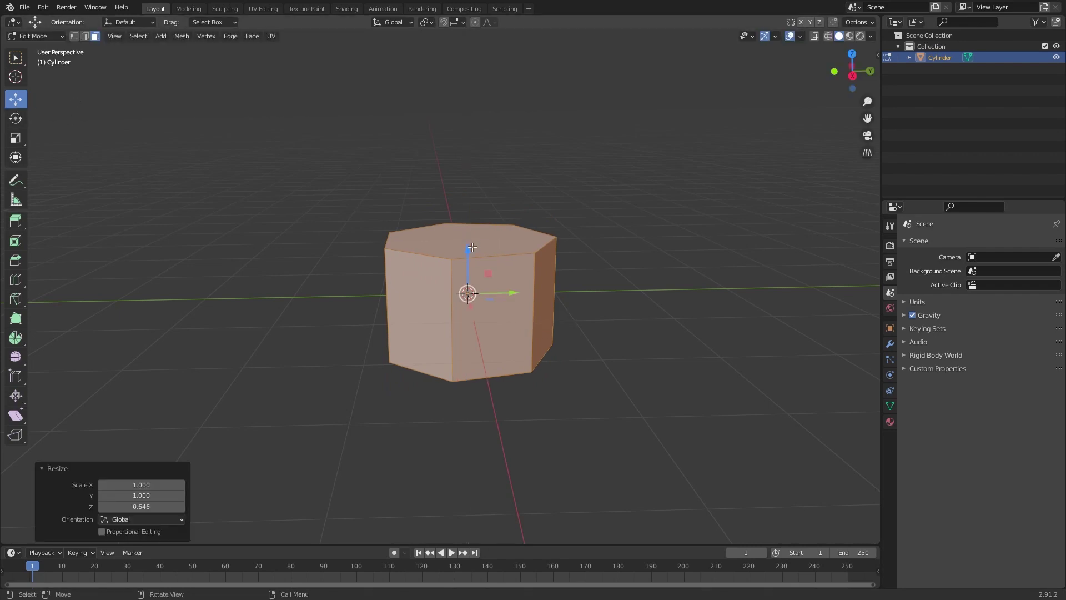
drag(471, 248, 466, 181)
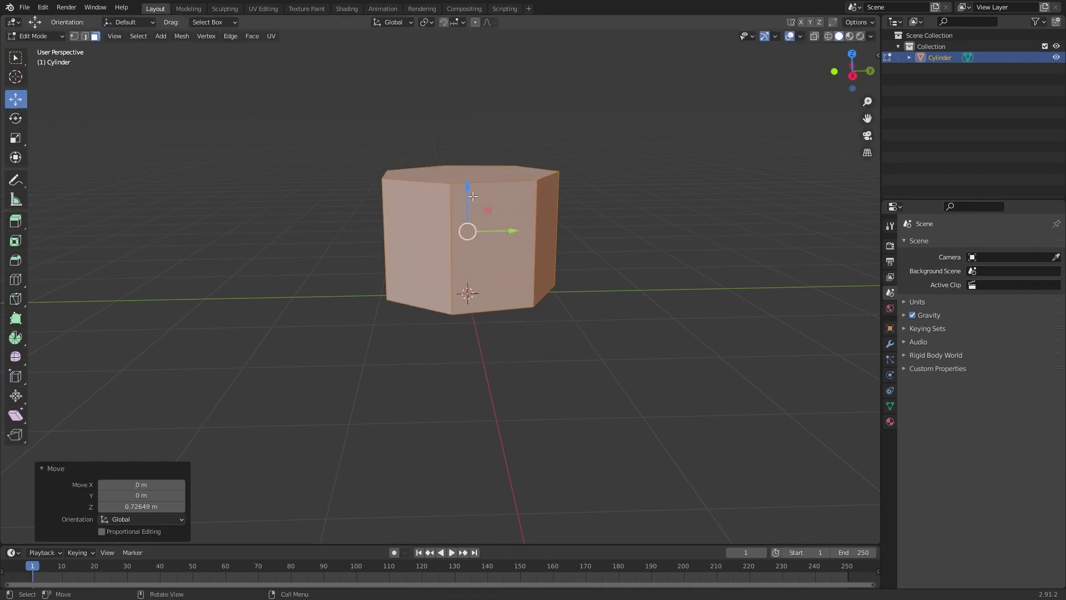
shift+middle_drag(477, 198, 473, 256)
scroll(487, 242, up, 2)
scroll(473, 256, down, 1)
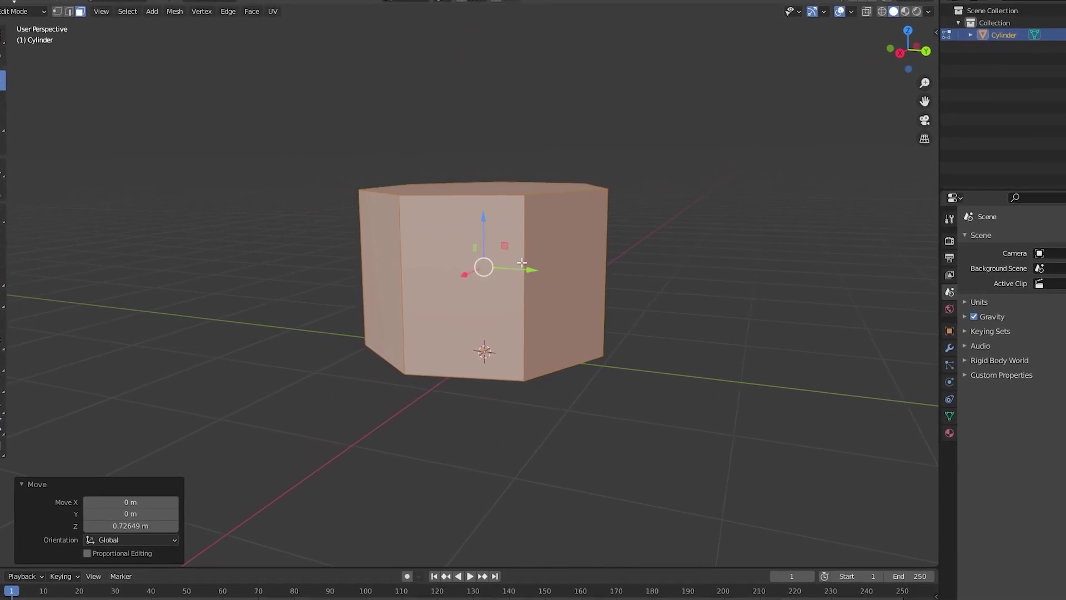
Add two evenly spaced horizontal loop cuts around the cylinder, without sliding them
key(ctrl+r)
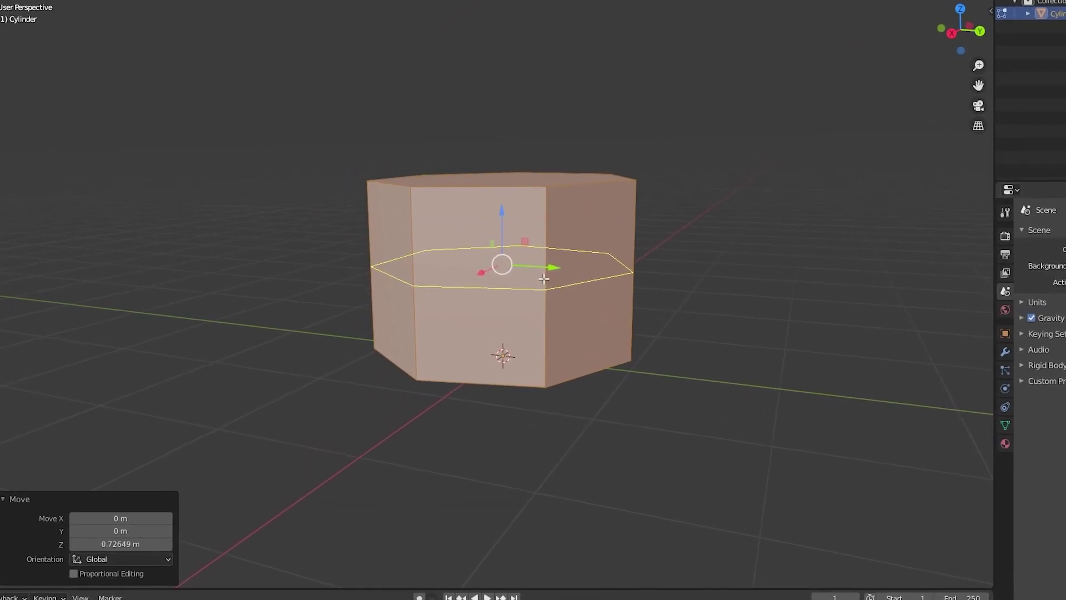
scroll(545, 279, up, 1)
click(545, 275)
right_click(545, 272)
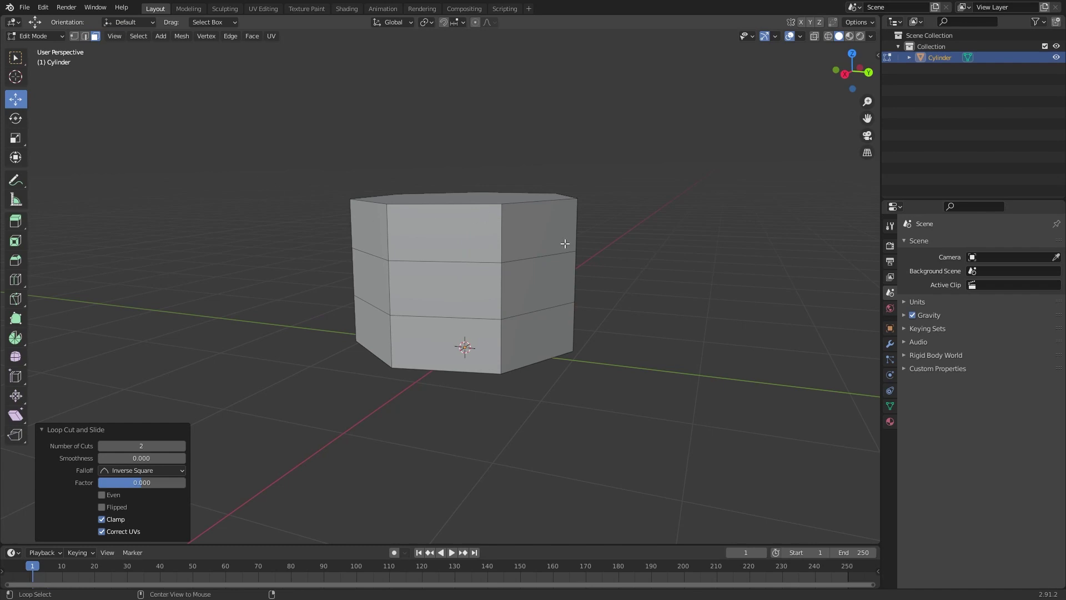
Select the upper of the two horizontal edge loops and lower it slightly along Z
scroll(499, 234, up, 3)
middle_drag(480, 234, 364, 155)
alt+click(411, 244)
scroll(412, 245, down, 3)
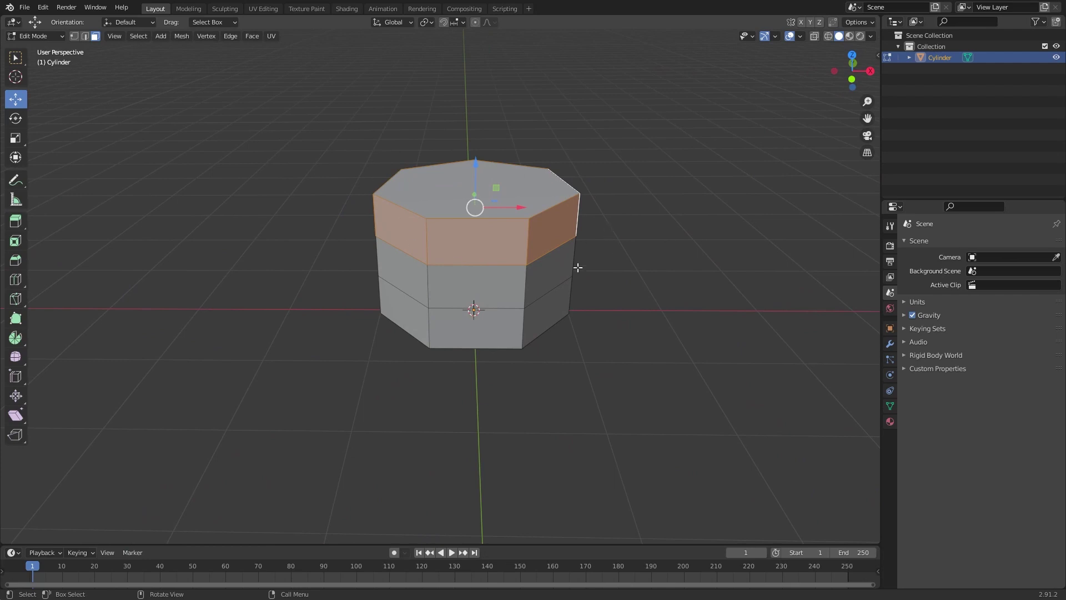
middle_drag(324, 235, 57, 73)
click(85, 36)
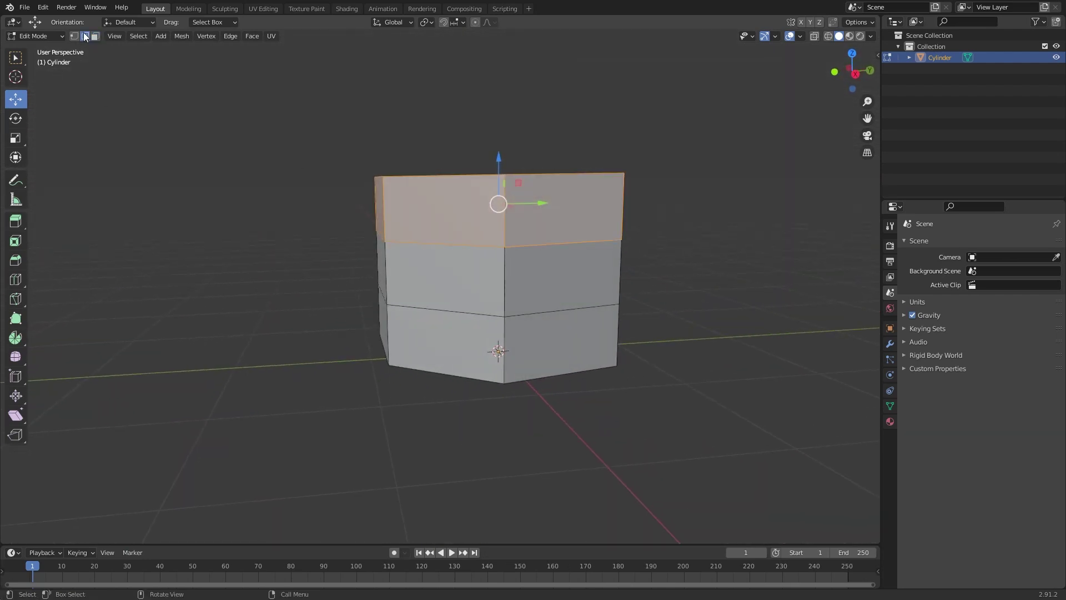
alt+click(454, 239)
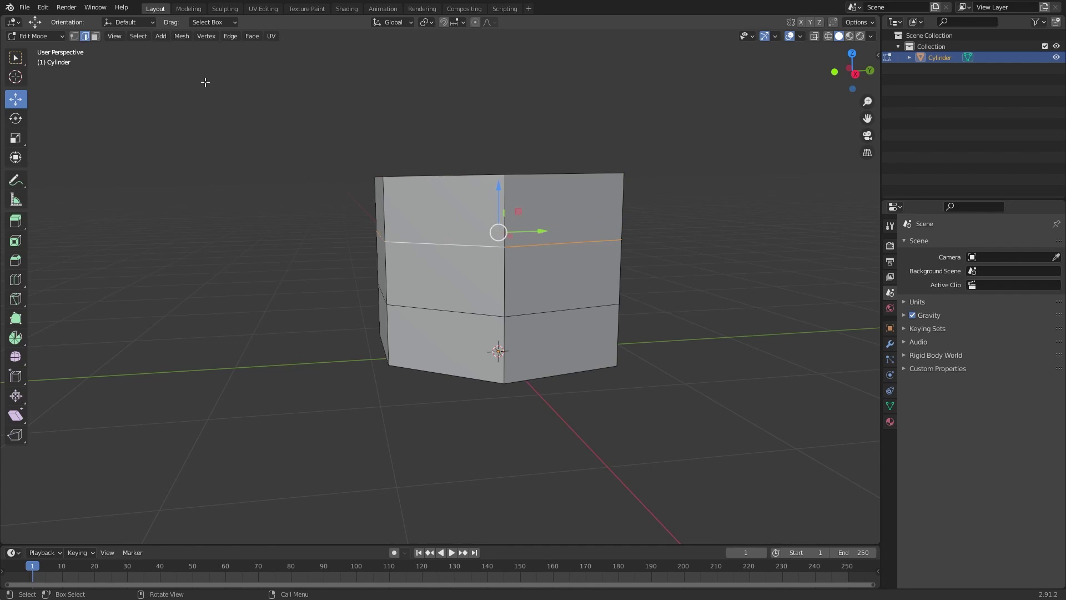
drag(502, 188, 500, 208)
Extrude the top ring of side faces along their normals by about 0.158 m to form an overhanging cap
alt+click(526, 218)
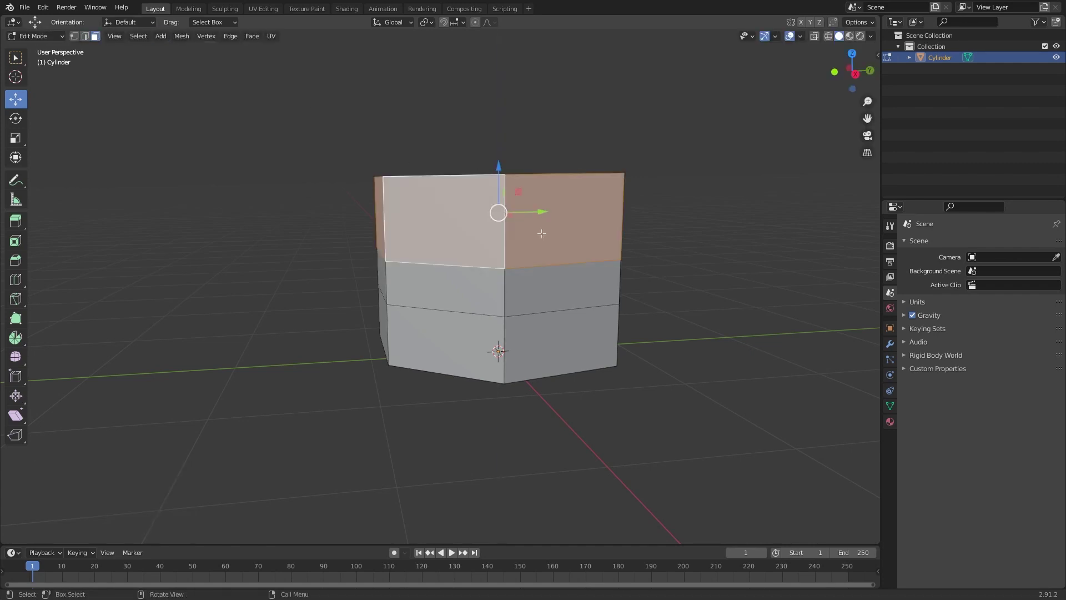
middle_drag(558, 244, 519, 243)
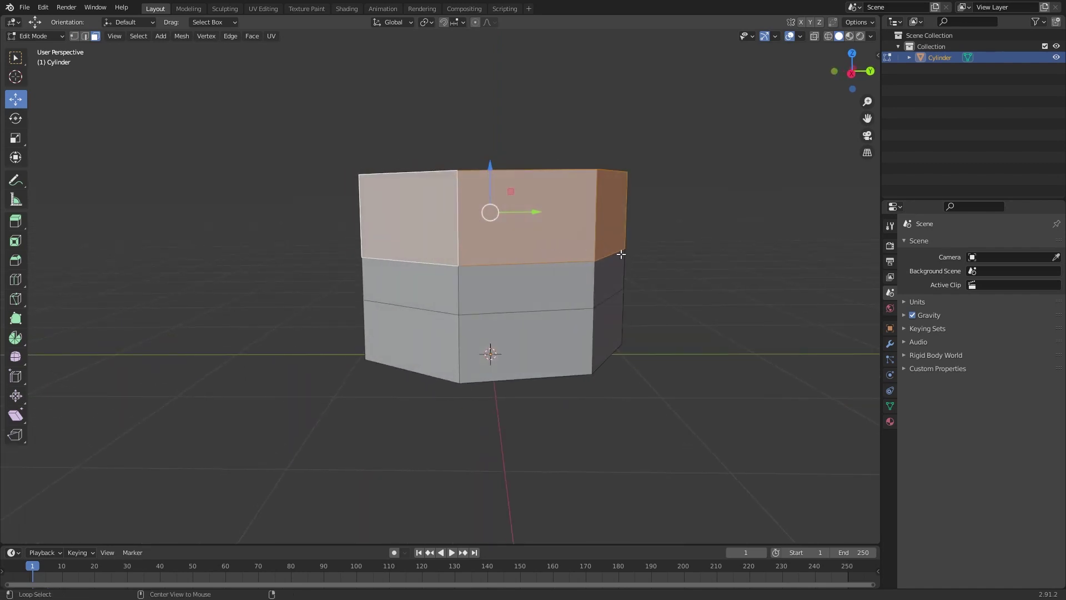
key(alt+e)
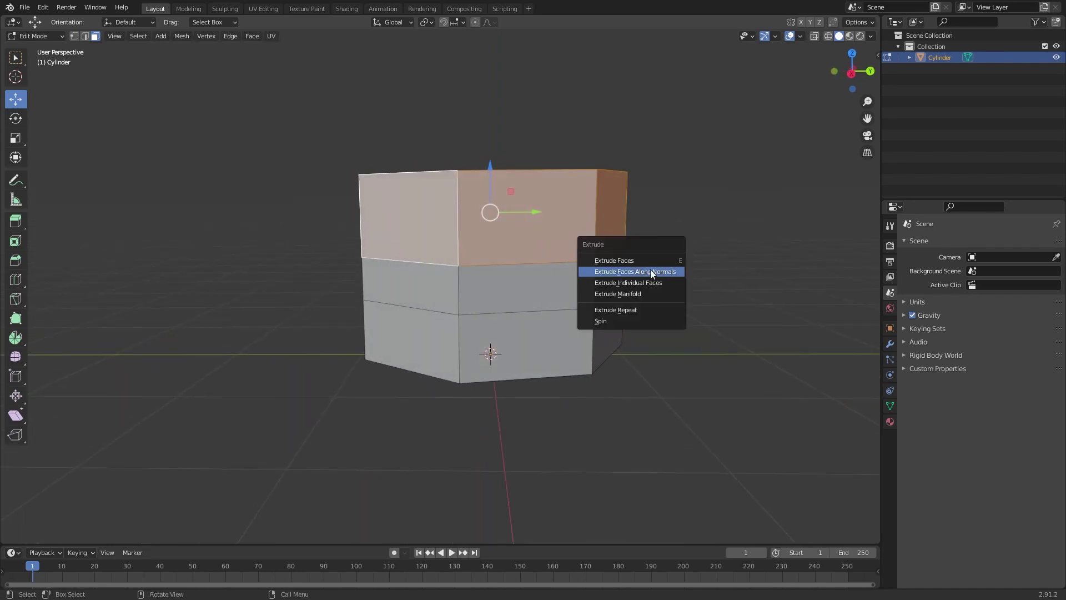
click(651, 271)
click(620, 260)
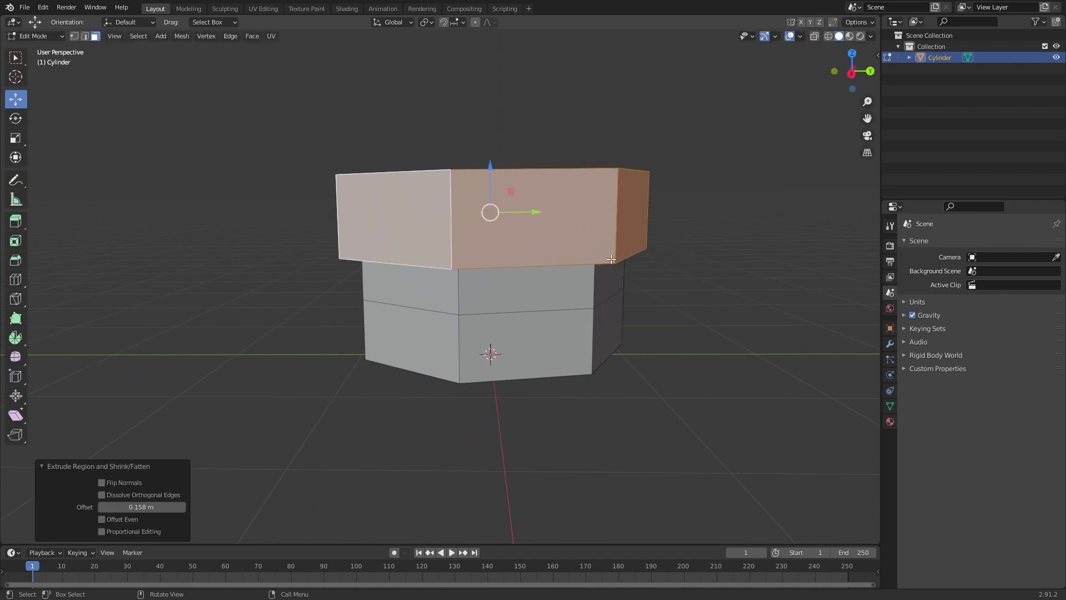
middle_drag(620, 260, 483, 289)
scroll(538, 266, down, 4)
scroll(439, 278, down, 3)
Select the mesh's bottom face and lower it along Z to make the trunk taller
key(Tab)
scroll(489, 325, up, 2)
scroll(490, 325, up, 2)
middle_drag(490, 326, 479, 295)
key(Tab)
middle_drag(464, 338, 457, 303)
shift+click(462, 294)
middle_drag(458, 238, 447, 285)
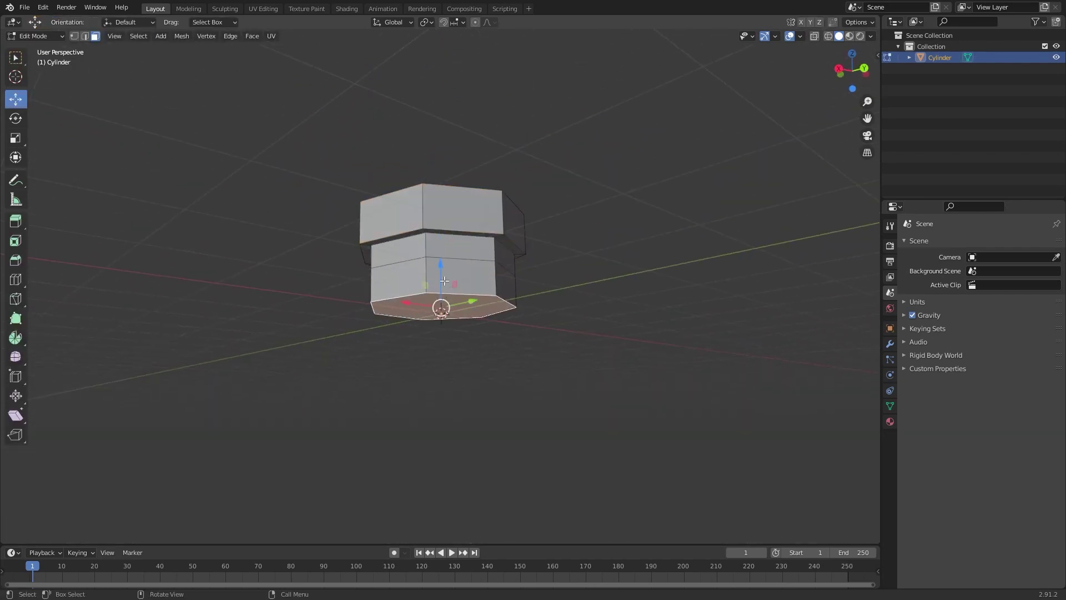
drag(441, 263, 441, 286)
Select the whole mesh and move it up slightly along Z
middle_drag(468, 222, 443, 244)
scroll(443, 245, down, 2)
key(a)
drag(421, 242, 420, 229)
Lower the horizontal edge loop around the trunk and scale it outward slightly so the trunk bulges
scroll(479, 270, up, 6)
middle_drag(416, 236, 482, 160)
scroll(476, 288, up, 3)
scroll(475, 294, down, 2)
click(85, 36)
alt+click(397, 118)
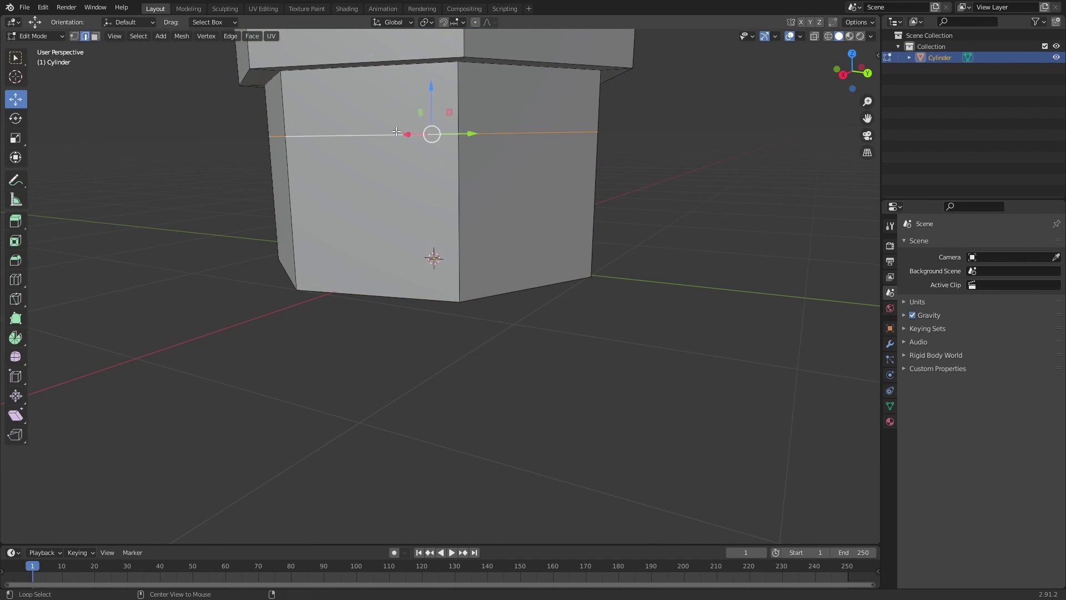
drag(433, 91, 421, 143)
key(s)
click(611, 214)
key(Tab)
scroll(597, 221, down, 4)
mouse_move(539, 223)
middle_down()
mouse_move(439, 225)
mouse_move(557, 221)
middle_up()
scroll(557, 217, up, 6)
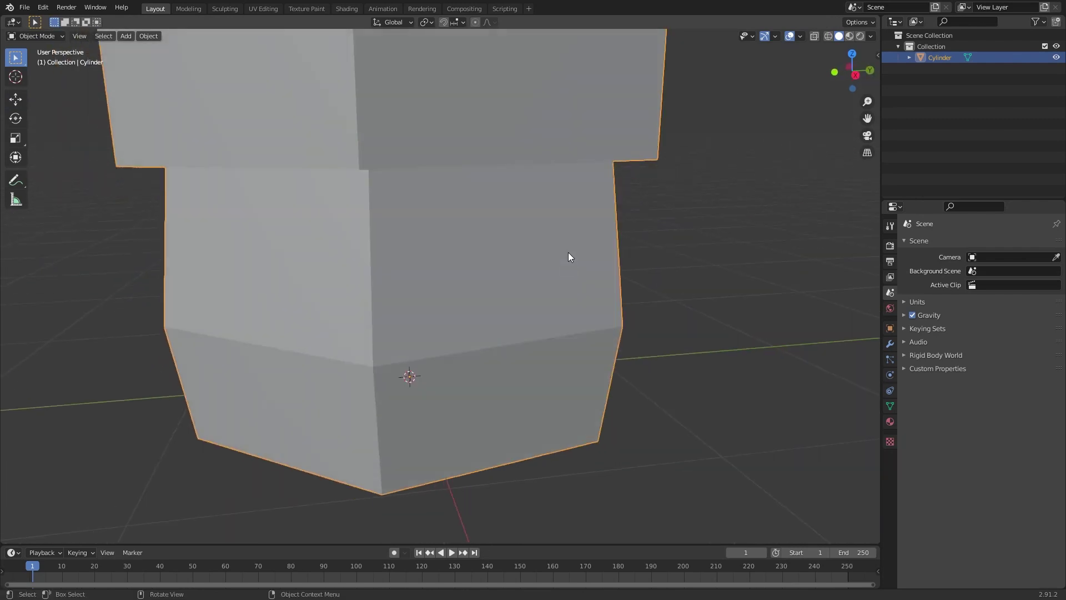
Raise the trunk's top edge loop beneath the cap by about 0.017 m along Z
key(Tab)
scroll(571, 255, down, 2)
scroll(261, 112, up, 3)
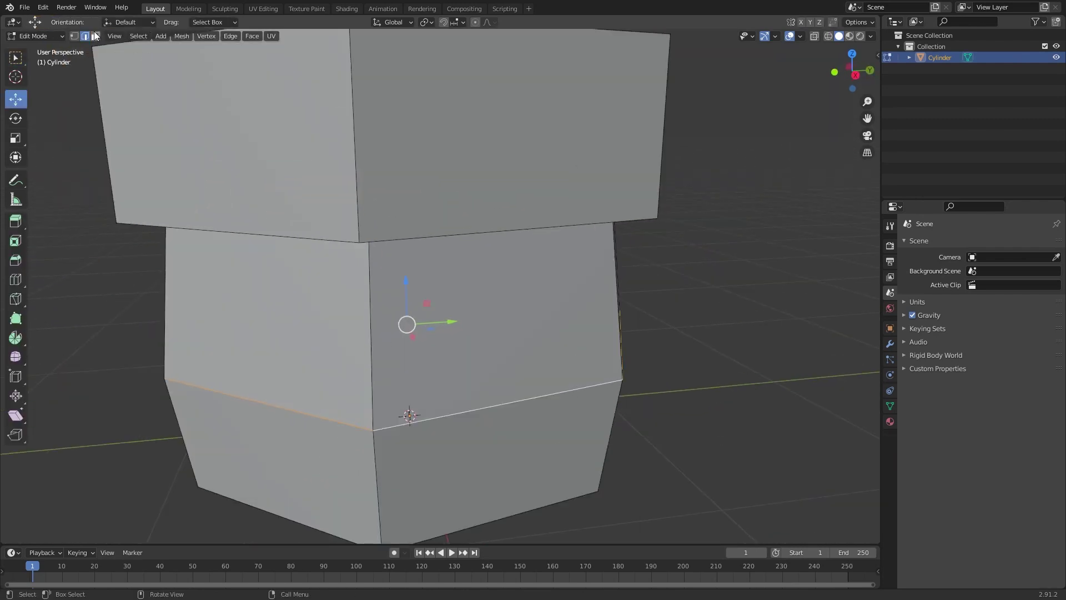
scroll(285, 167, down, 4)
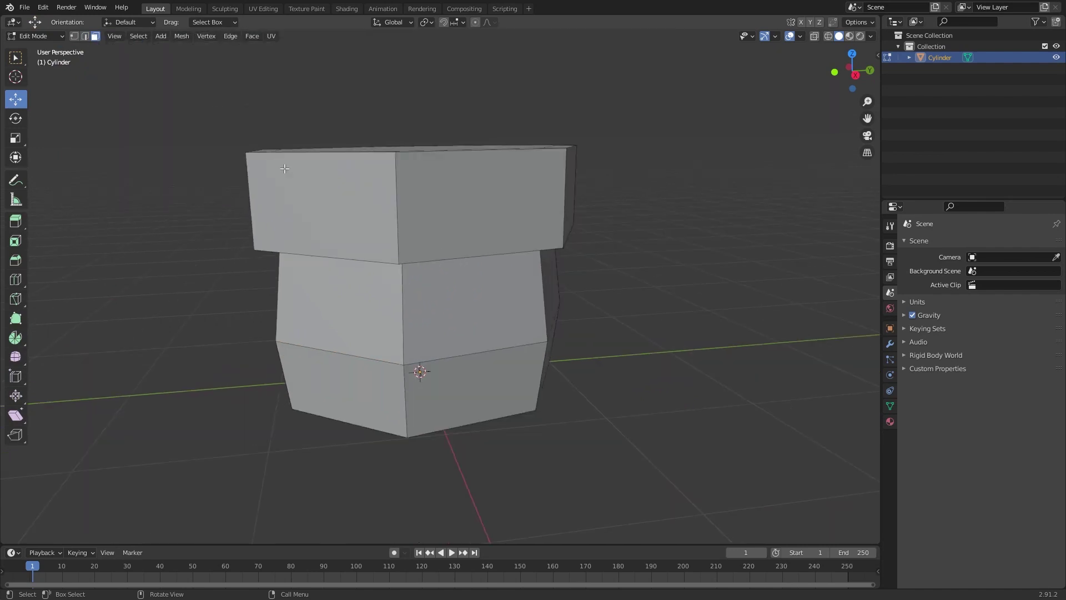
middle_drag(285, 167, 437, 181)
scroll(437, 181, up, 3)
click(85, 36)
shift+middle_drag(372, 77, 375, 138)
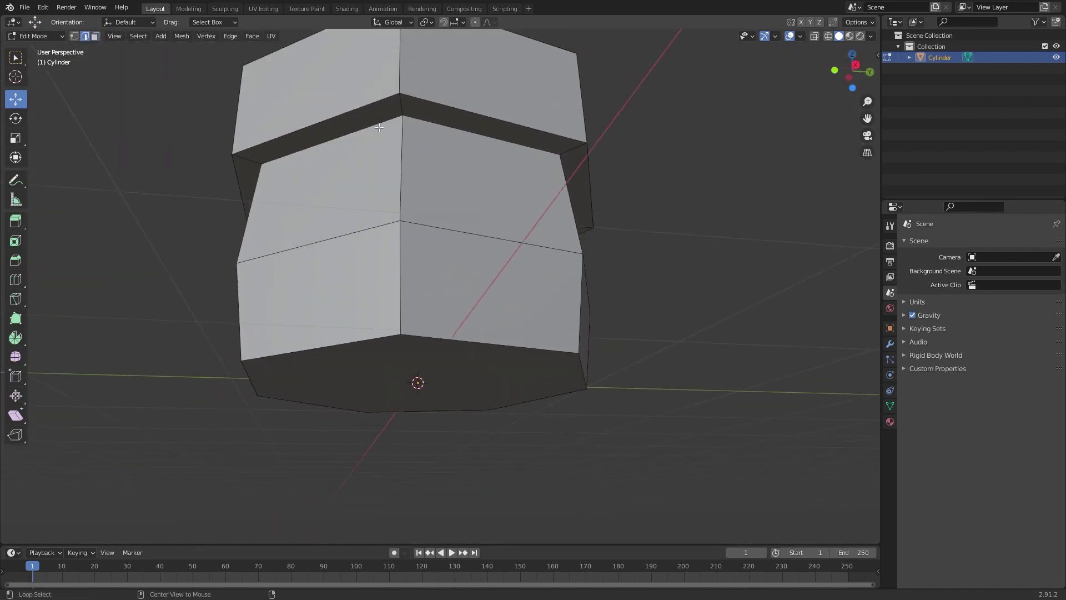
scroll(418, 176, down, 2)
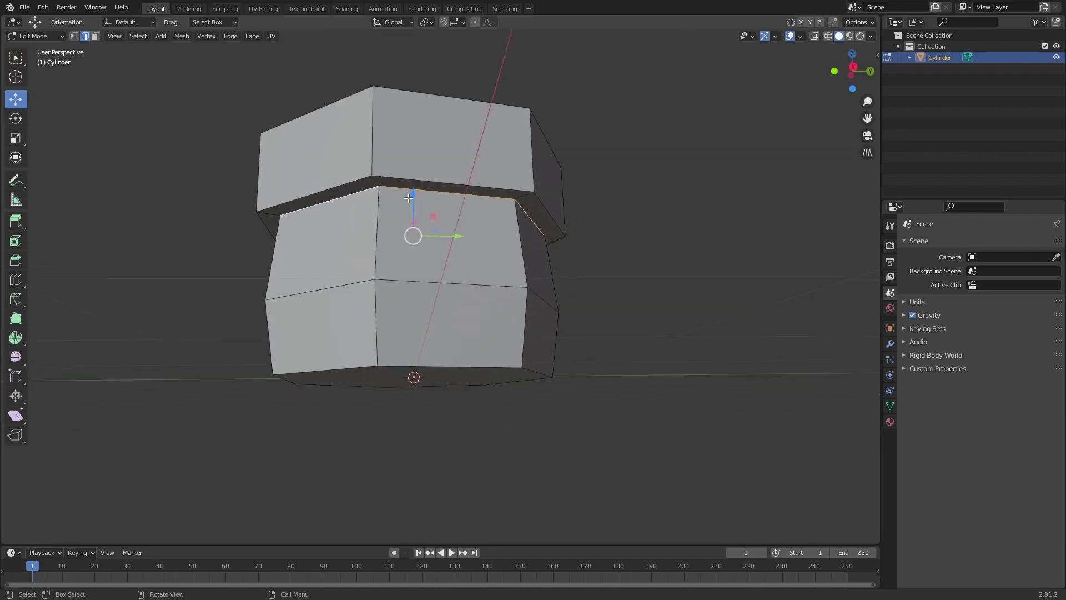
mouse_move(417, 196)
mouse_down()
mouse_move(418, 204)
mouse_move(417, 194)
mouse_up()
Select the edge under the cap's front corner and lower it along Z
middle_drag(416, 195, 427, 222)
scroll(438, 137, up, 7)
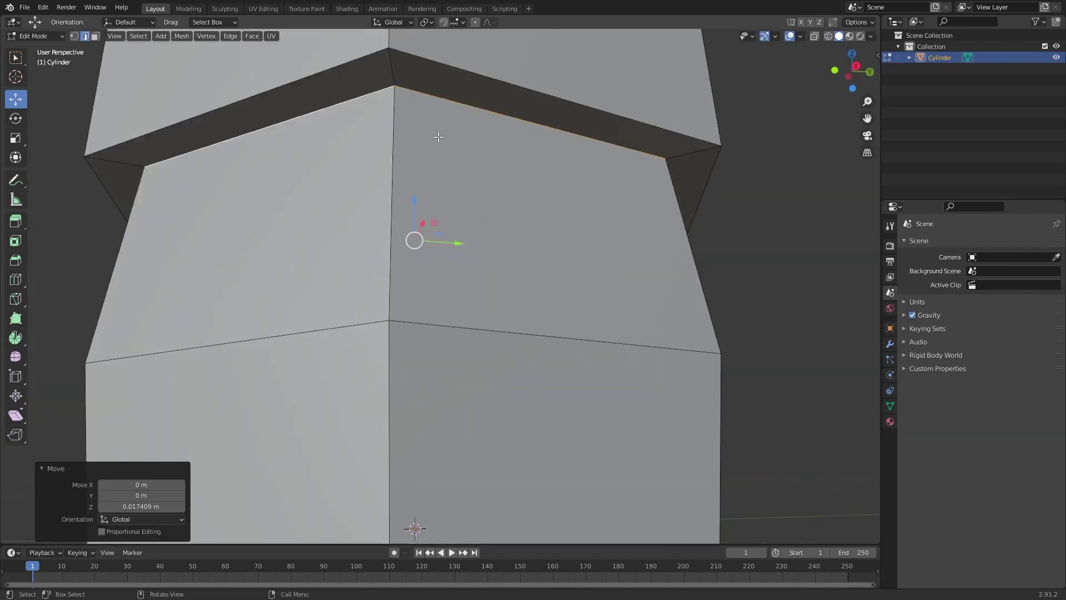
scroll(438, 136, up, 1)
middle_drag(439, 144, 474, 214)
click(485, 118)
scroll(482, 128, down, 4)
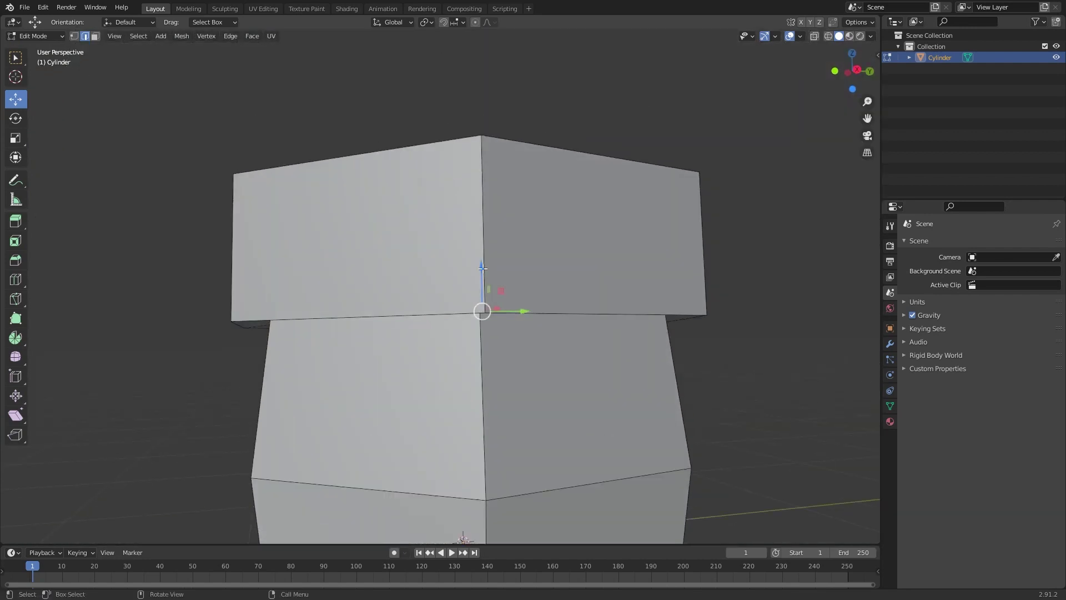
drag(482, 268, 482, 298)
Raise another corner edge under the cap and lower a further one slightly to make the lower rim uneven
middle_drag(494, 303, 582, 286)
click(529, 267)
drag(527, 234, 528, 208)
middle_drag(502, 222, 655, 239)
click(557, 274)
drag(558, 232, 558, 242)
key(Tab)
scroll(444, 309, down, 3)
Select the trunk's middle edge loop and rescale it to adjust the bulge
key(Tab)
middle_drag(444, 310, 500, 294)
scroll(517, 286, up, 4)
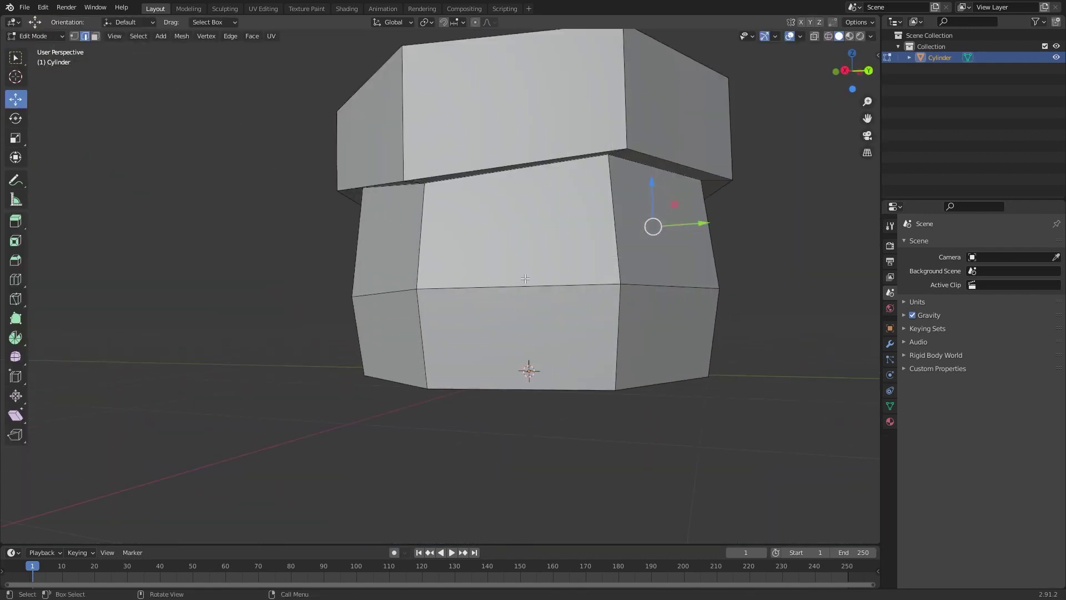
alt+click(524, 285)
key(s)
click(711, 350)
Select the cap's lower outer edge loop and raise it slightly along Z
middle_drag(710, 350, 544, 259)
alt+click(474, 223)
mouse_move(480, 221)
middle_down()
mouse_move(477, 188)
mouse_move(478, 214)
middle_up()
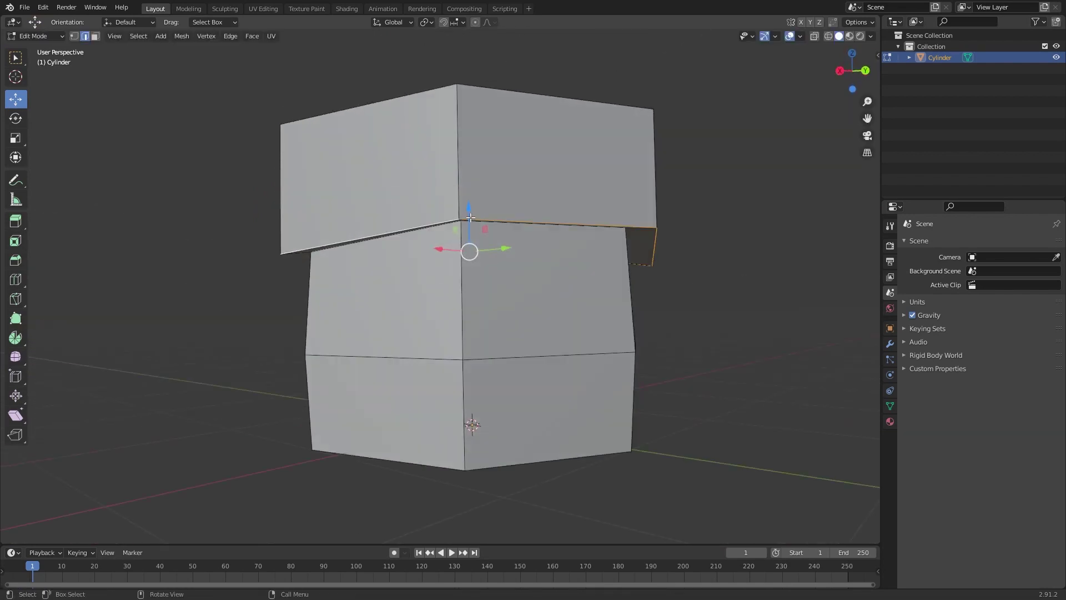
drag(470, 211, 469, 199)
mouse_move(547, 266)
middle_down()
mouse_move(517, 275)
mouse_move(507, 299)
mouse_move(383, 291)
mouse_move(241, 300)
mouse_move(442, 284)
mouse_move(478, 312)
mouse_move(558, 272)
mouse_move(547, 292)
middle_up()
scroll(507, 298, down, 4)
key(Tab)
scroll(548, 292, down, 2)
key(Tab)
scroll(322, 256, up, 2)
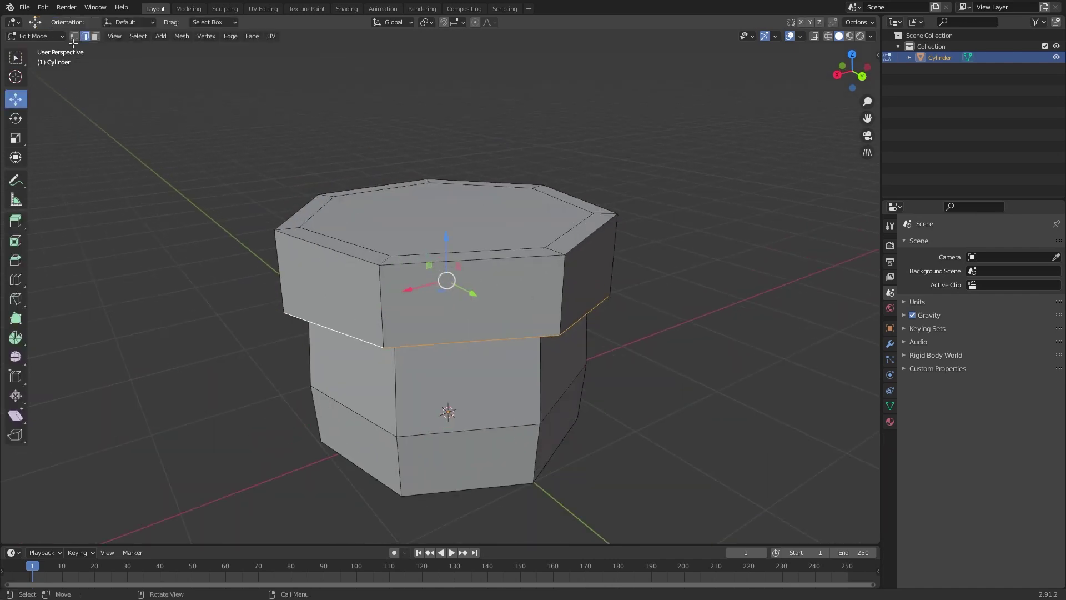
Select the cap's side faces together with its top and underside, and separate the selection into its own object
middle_drag(413, 256, 382, 215)
scroll(426, 178, up, 4)
alt+click(371, 47)
scroll(384, 161, down, 3)
middle_drag(376, 253, 389, 344)
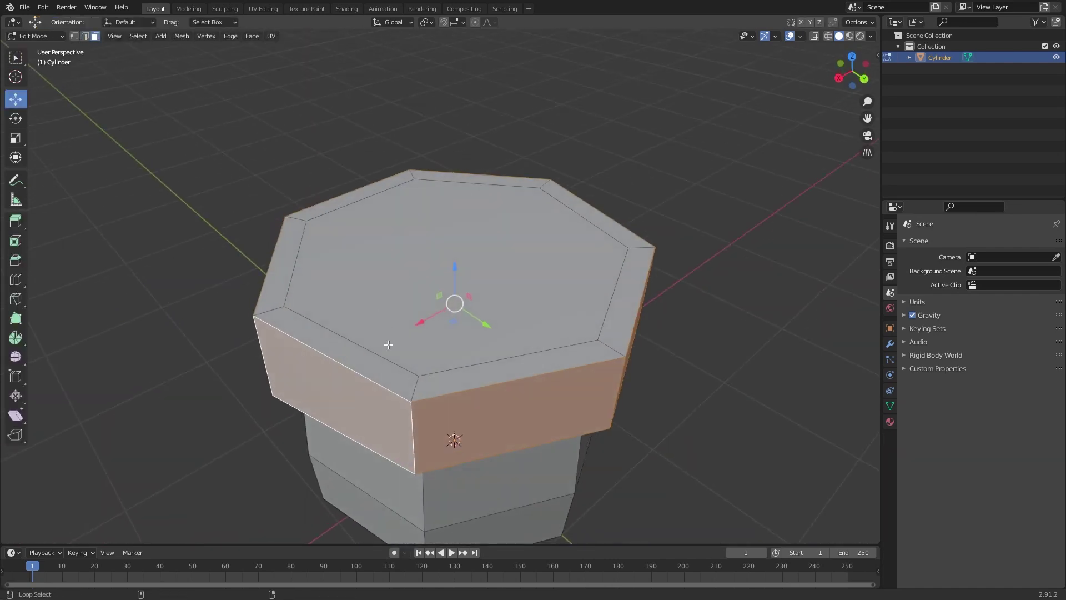
alt+shift+click(424, 390)
scroll(522, 280, down, 3)
right_click(481, 302)
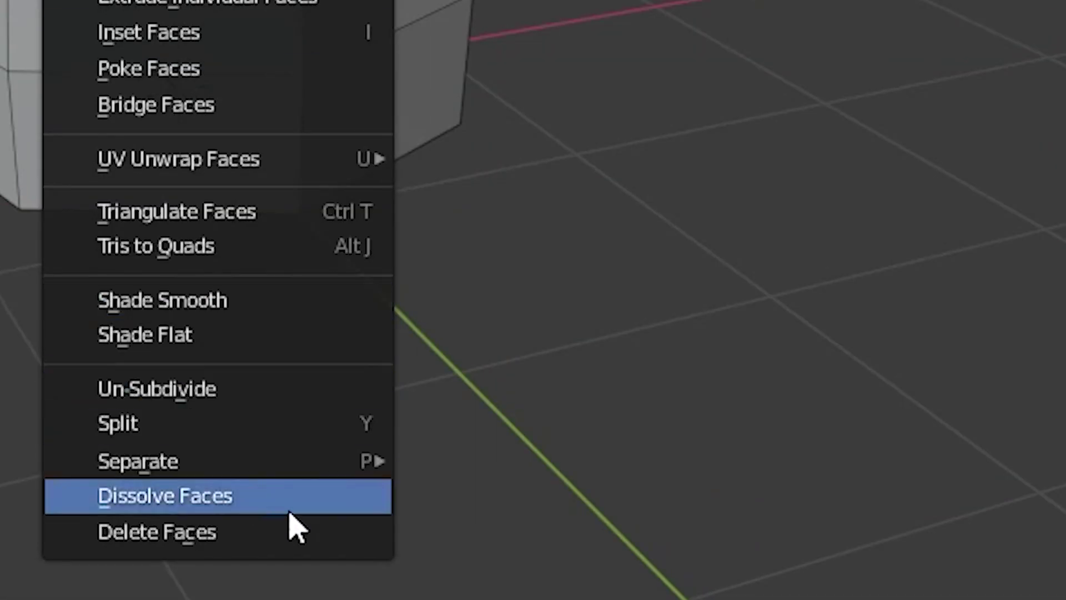
mouse_move(369, 464)
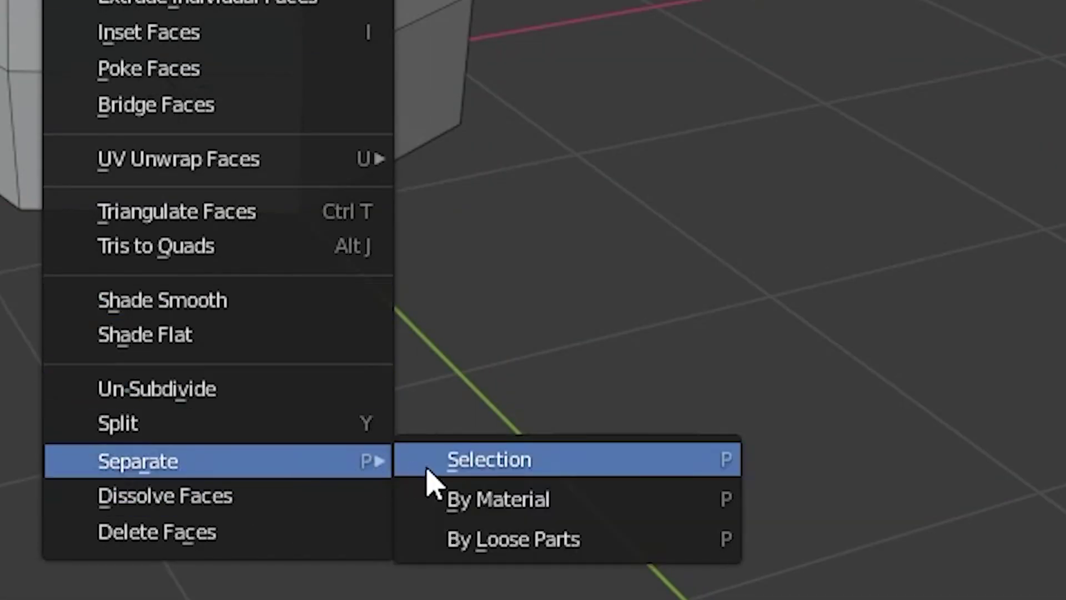
click(428, 460)
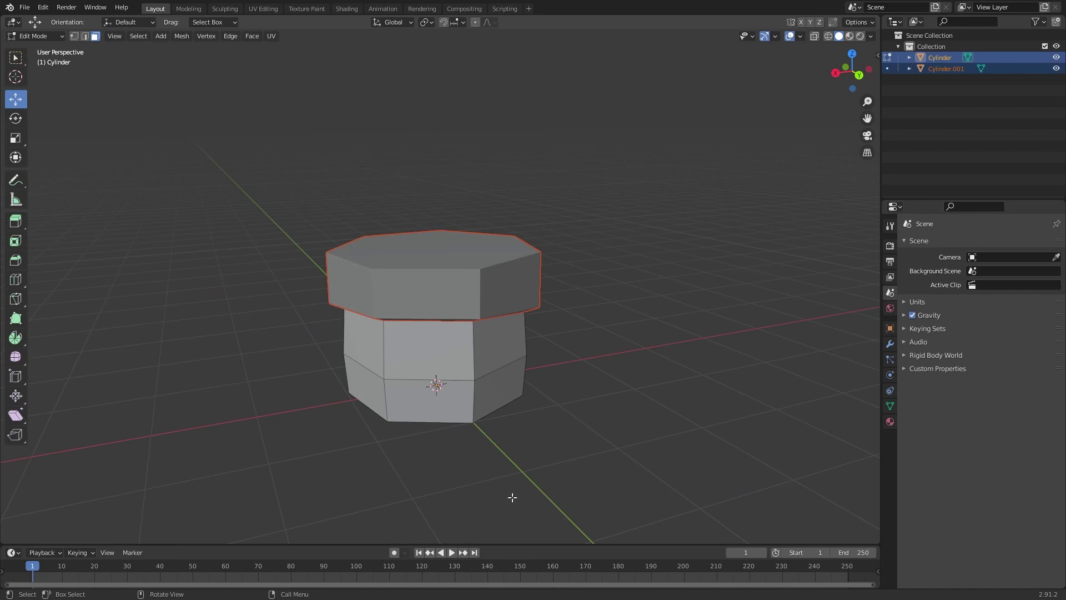
Edit the separated cap and raise its top face along Z, scaling that face inward to form a sloped rim
key(Tab)
click(462, 270)
mouse_move(464, 269)
middle_down()
mouse_move(575, 281)
mouse_move(494, 258)
mouse_move(458, 286)
middle_up()
scroll(493, 258, down, 1)
key(Tab)
scroll(493, 259, up, 1)
scroll(458, 286, up, 1)
click(458, 234)
scroll(459, 233, down, 4)
middle_drag(447, 238, 430, 219)
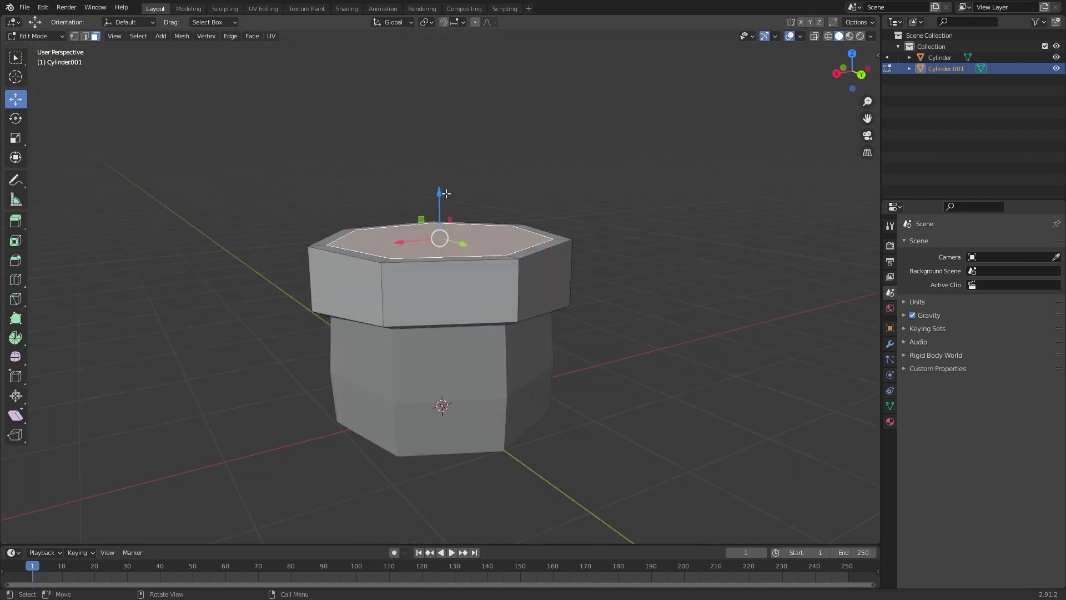
mouse_move(440, 196)
mouse_down()
mouse_move(443, 162)
mouse_move(440, 178)
mouse_up()
key(s)
click(553, 246)
Scale the cap's upper outer edge loop inward to about 0.97
click(85, 35)
key(alt+a)
key(s)
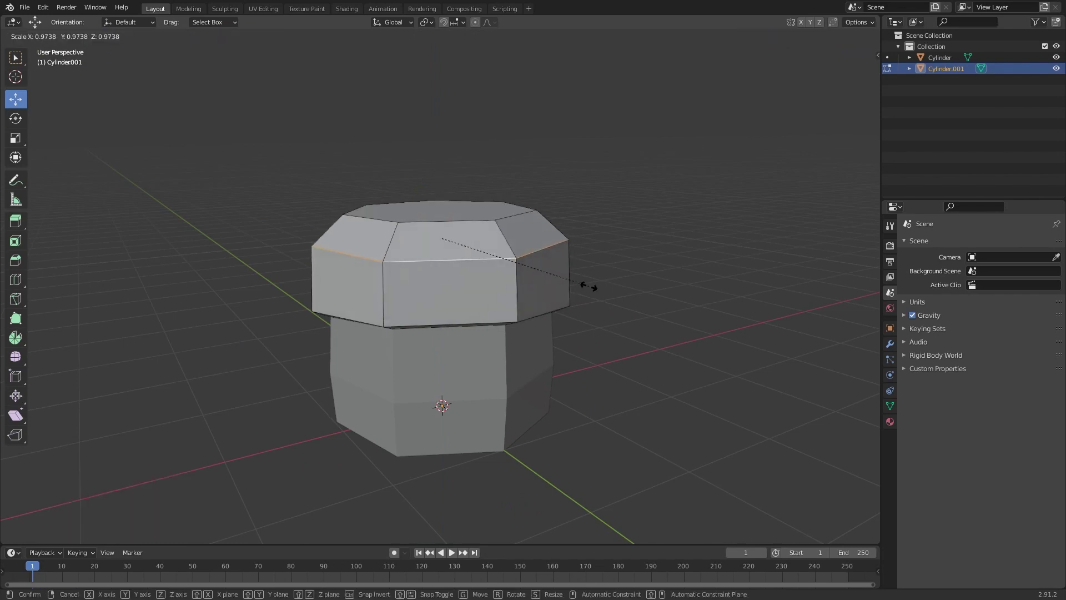
click(587, 287)
key(Tab)
scroll(465, 305, down, 2)
middle_drag(588, 288, 628, 308)
scroll(565, 306, up, 2)
scroll(555, 311, down, 2)
scroll(462, 319, up, 1)
Edit the trunk and lower its bottom face by about 0.559 m along Z
middle_drag(462, 318, 423, 192)
scroll(466, 316, up, 1)
click(467, 316)
scroll(422, 191, up, 1)
key(Tab)
click(439, 208)
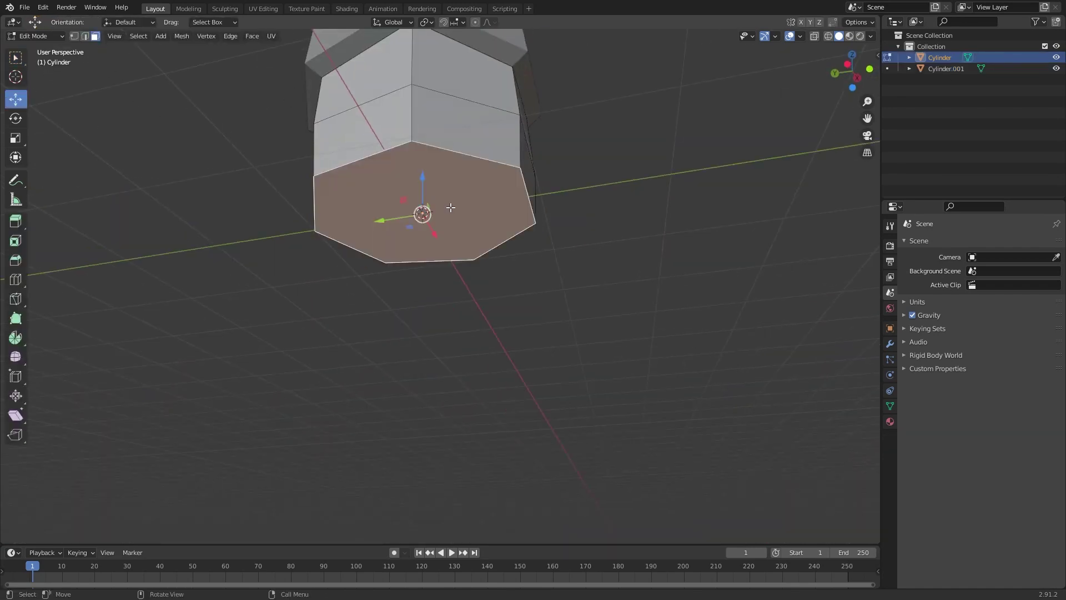
scroll(439, 208, down, 4)
drag(424, 200, 450, 249)
scroll(450, 249, down, 3)
middle_drag(450, 249, 430, 259)
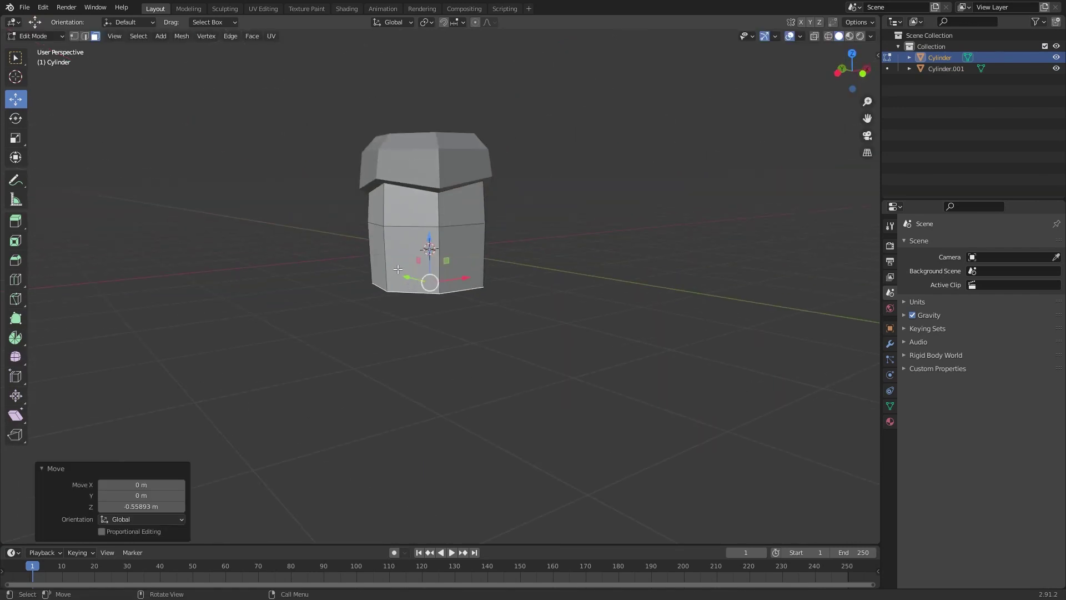
Add one centred loop cut around the trunk's lower section and scale it outward to about 1.04
key(ctrl+r)
click(429, 261)
right_click(430, 261)
scroll(429, 261, up, 5)
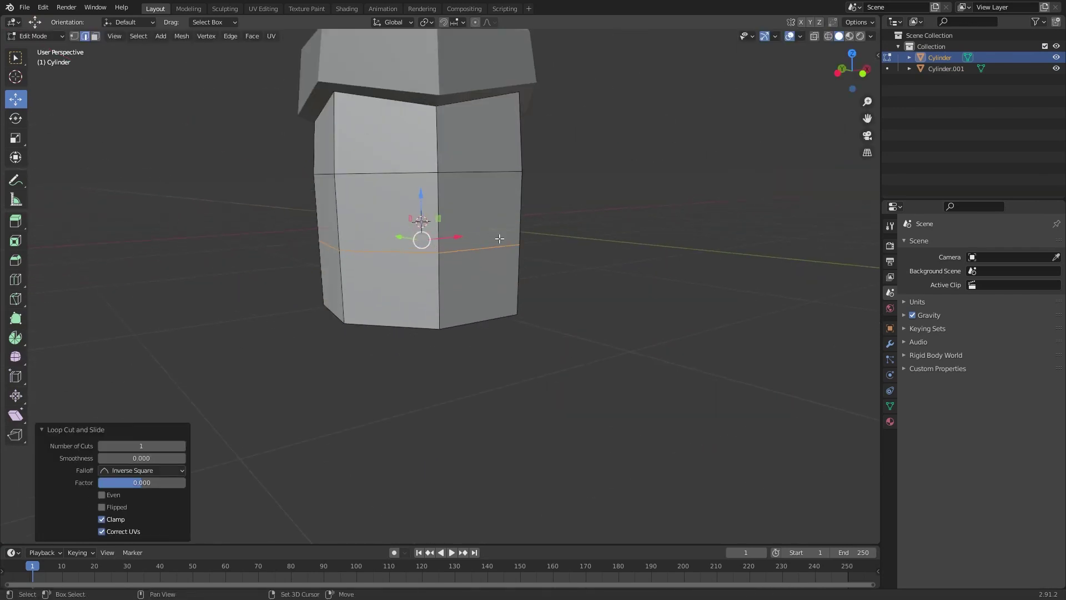
key(s)
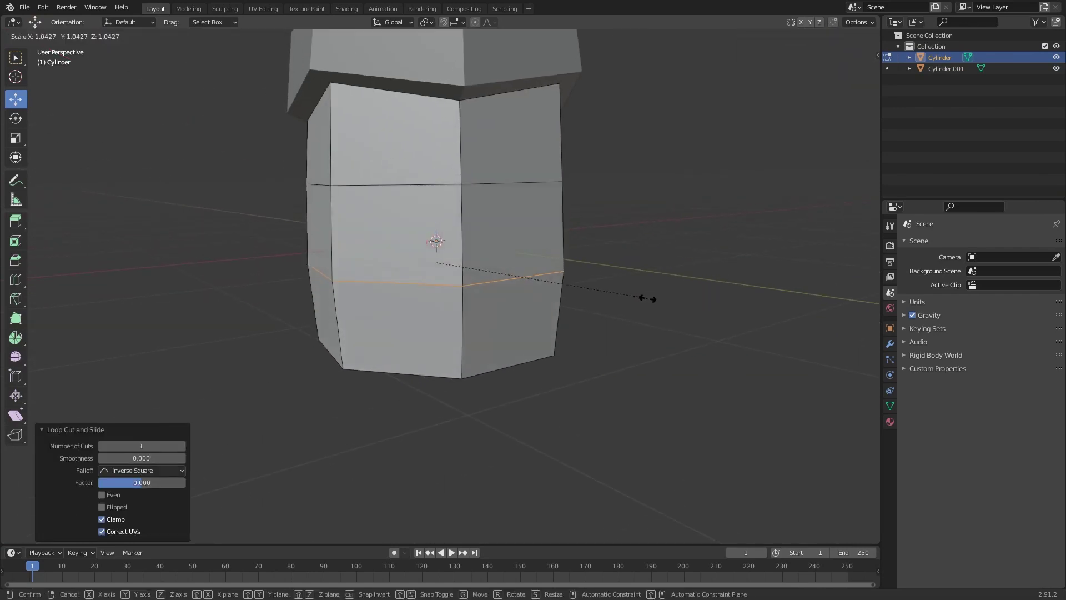
click(638, 298)
Select the trunk's upper middle edge loop and rescale it to refine the bulge
alt+click(441, 186)
key(s)
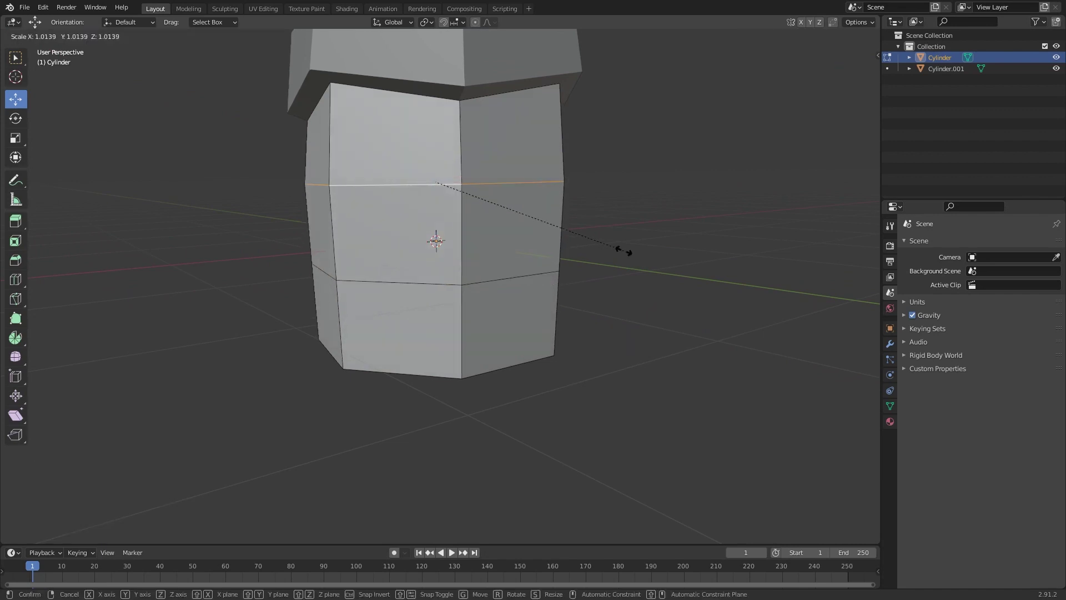
click(629, 250)
shift+middle_drag(445, 148, 452, 187)
key(s)
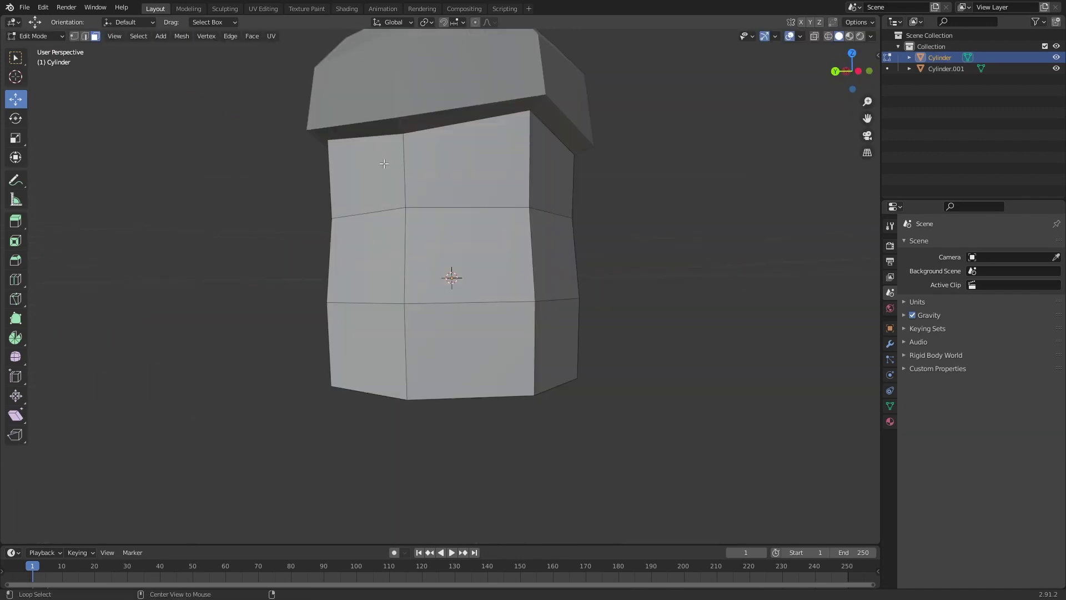
Extrude the trunk's top face ring along its normals by about 0.045 m to form a protruding band
alt+click(384, 164)
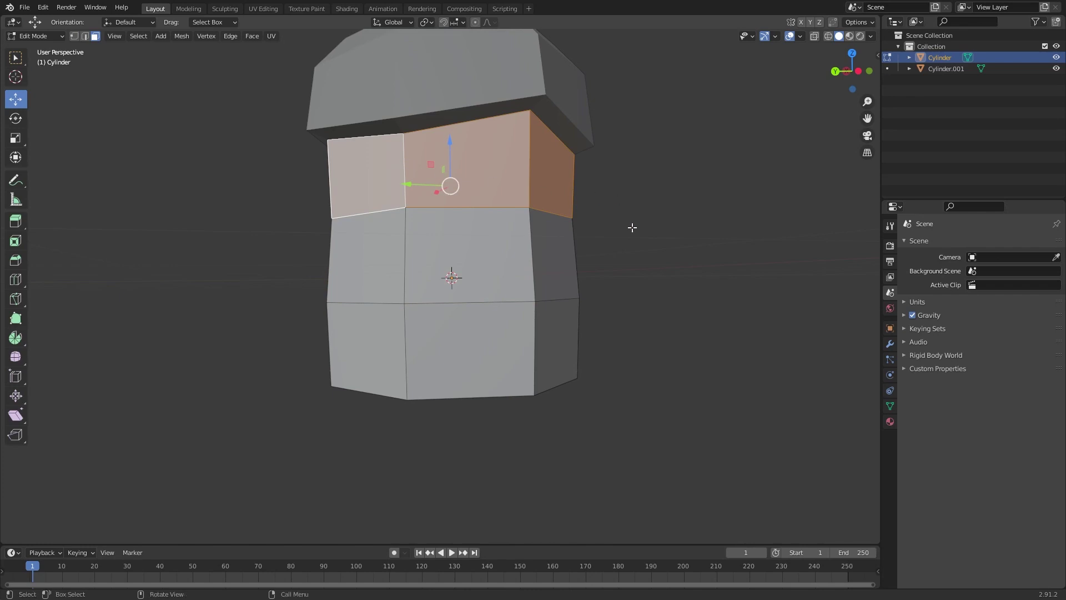
middle_drag(632, 232, 655, 250)
key(alt+e)
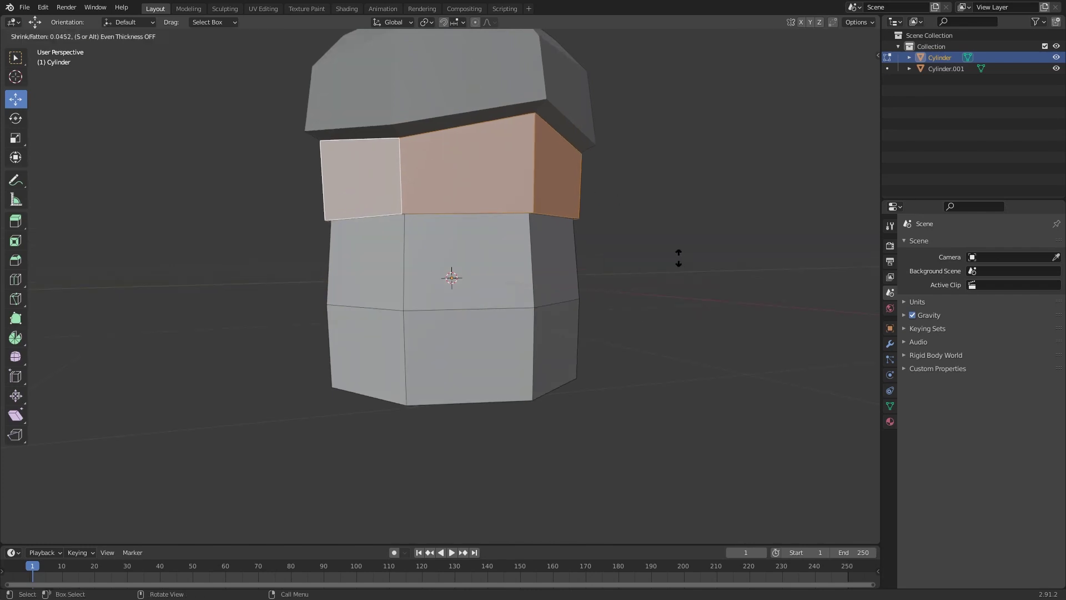
click(672, 254)
middle_drag(669, 252, 527, 295)
key(Tab)
middle_drag(438, 274, 409, 310)
key(Tab)
key(Tab)
Edit the cap object and scale its entire mesh uniformly to about 1.10
click(464, 205)
middle_drag(464, 204, 468, 270)
scroll(592, 296, up, 2)
middle_drag(592, 295, 559, 257)
key(Tab)
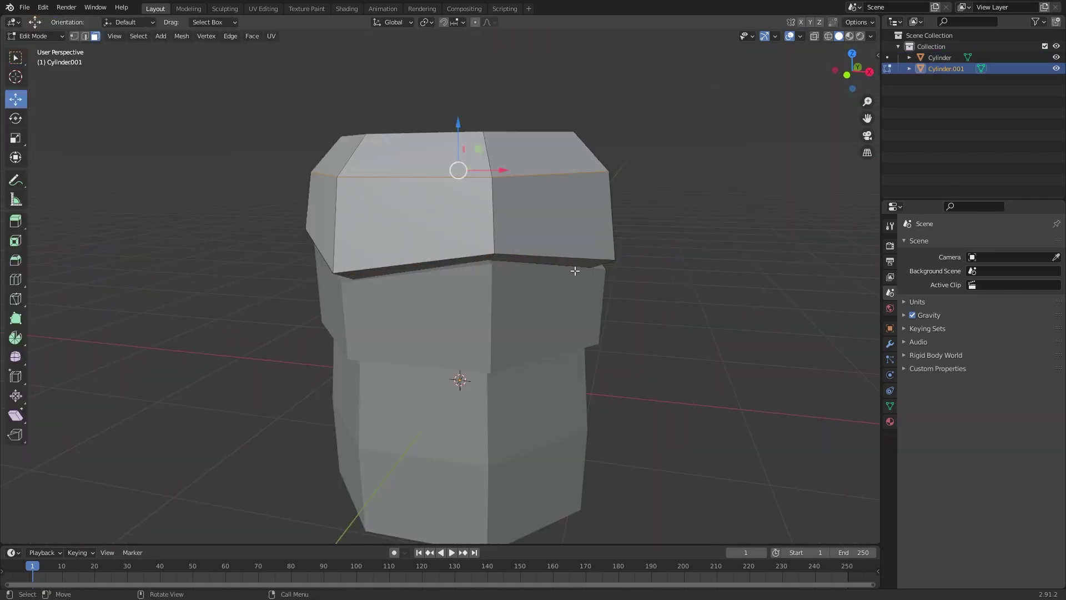
key(a)
middle_drag(639, 283, 566, 250)
key(s)
click(583, 254)
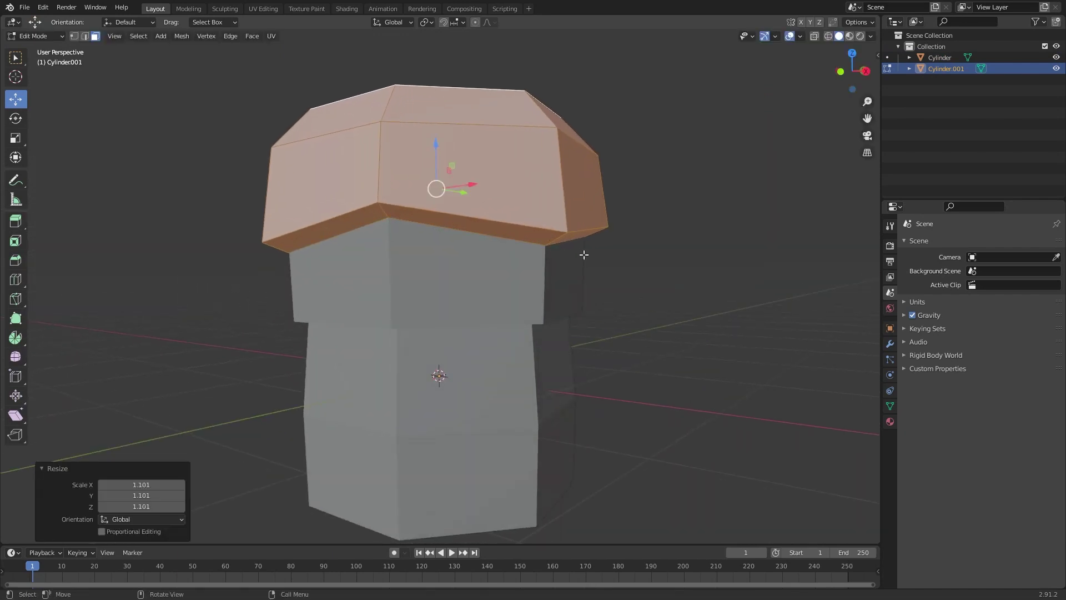
scroll(583, 254, down, 2)
key(Tab)
scroll(509, 322, down, 3)
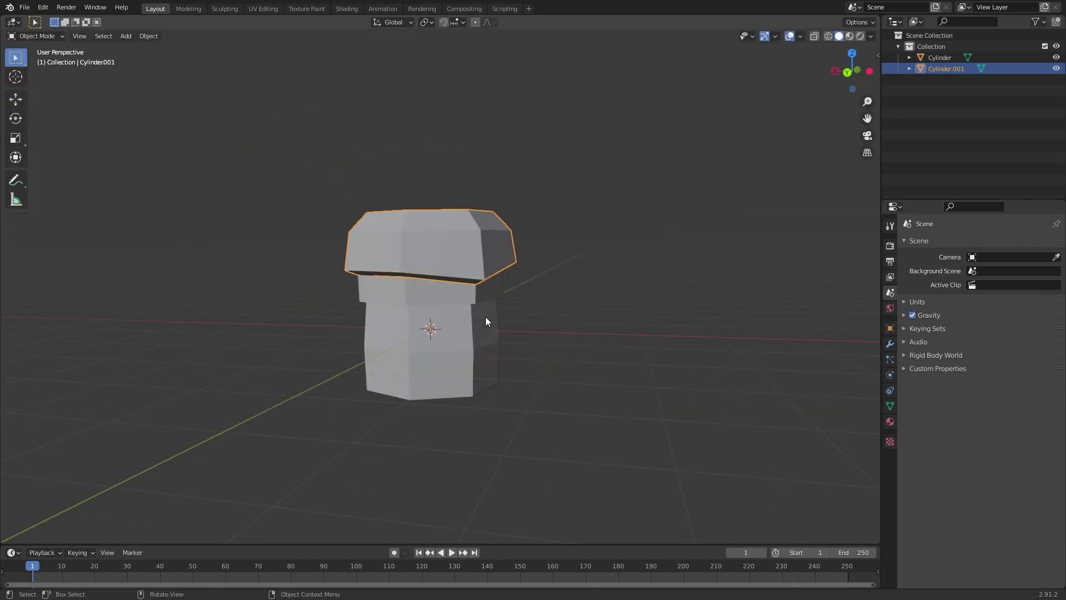
Edit the trunk and lower selected edges of the protruding band along Z to make its rim uneven
middle_drag(509, 321, 436, 210)
click(487, 280)
scroll(487, 280, up, 4)
key(Tab)
scroll(513, 255, up, 2)
click(455, 189)
scroll(413, 219, down, 1)
drag(427, 200, 427, 226)
middle_drag(272, 222, 367, 222)
click(313, 174)
click(534, 195)
drag(534, 163, 534, 186)
middle_drag(389, 217, 452, 220)
middle_drag(355, 222, 500, 266)
scroll(500, 278, down, 3)
key(Tab)
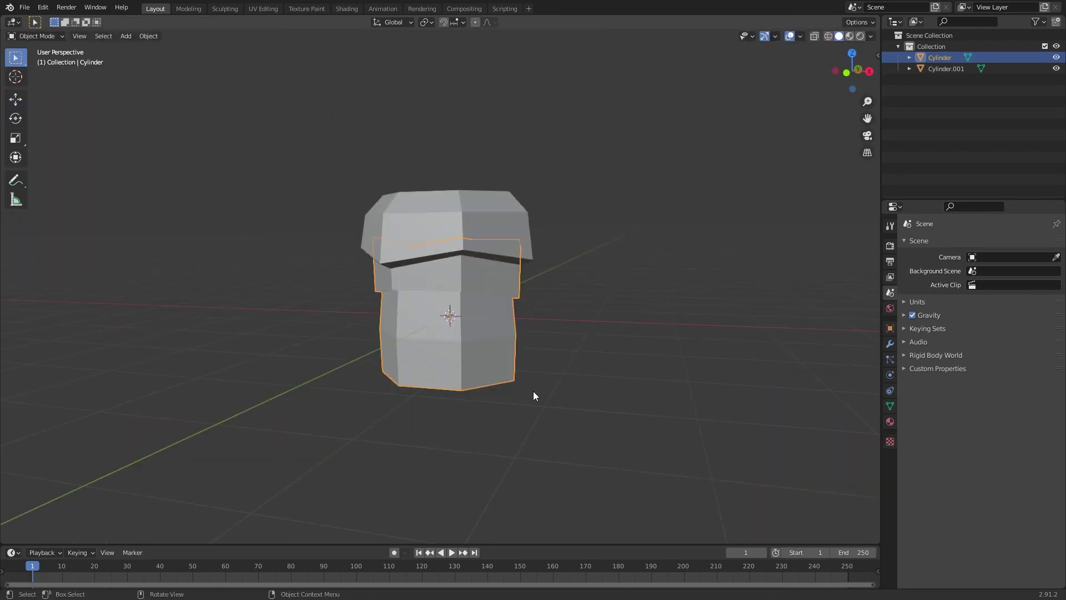
key(Tab)
scroll(570, 387, up, 5)
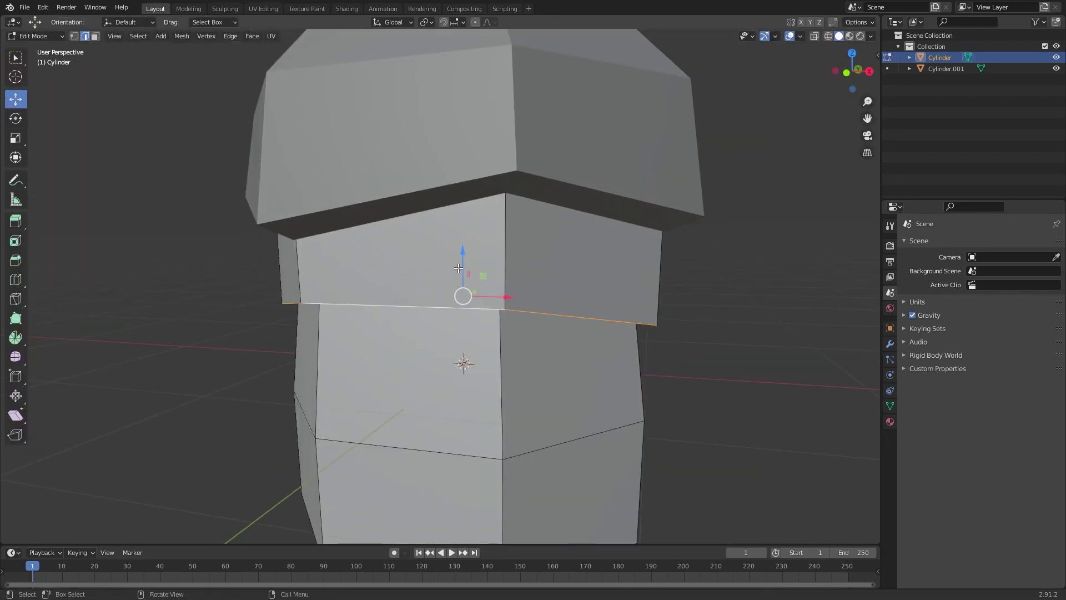
key(Tab)
scroll(461, 267, down, 5)
middle_drag(518, 282, 327, 295)
Select all faces of the protruding band, checking them in X-ray view, and separate them into their own object
key(Tab)
scroll(443, 304, up, 5)
scroll(420, 245, up, 2)
middle_drag(420, 246, 581, 177)
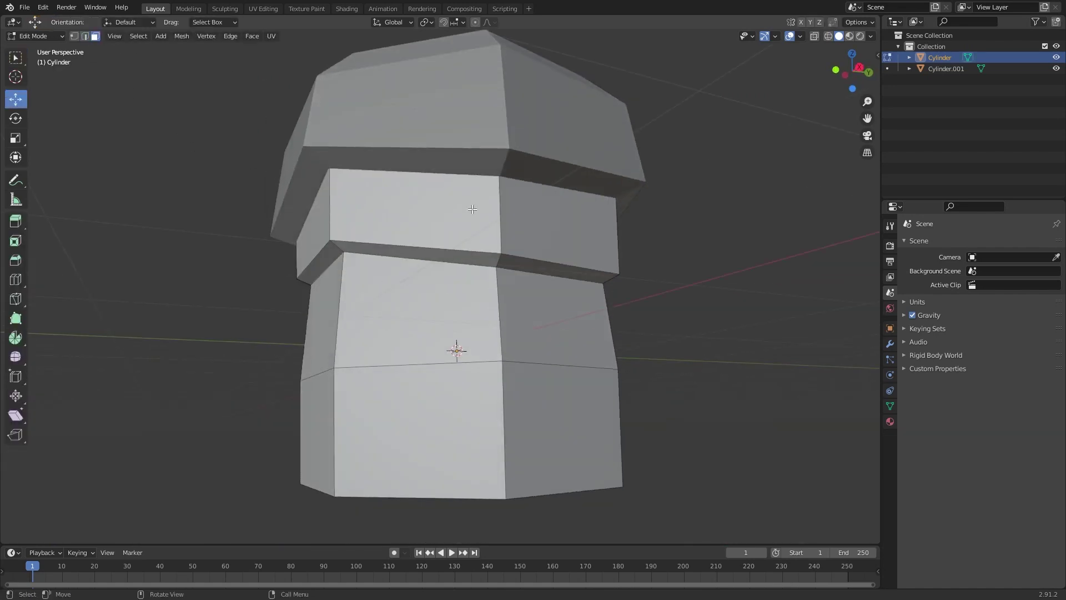
alt+click(505, 205)
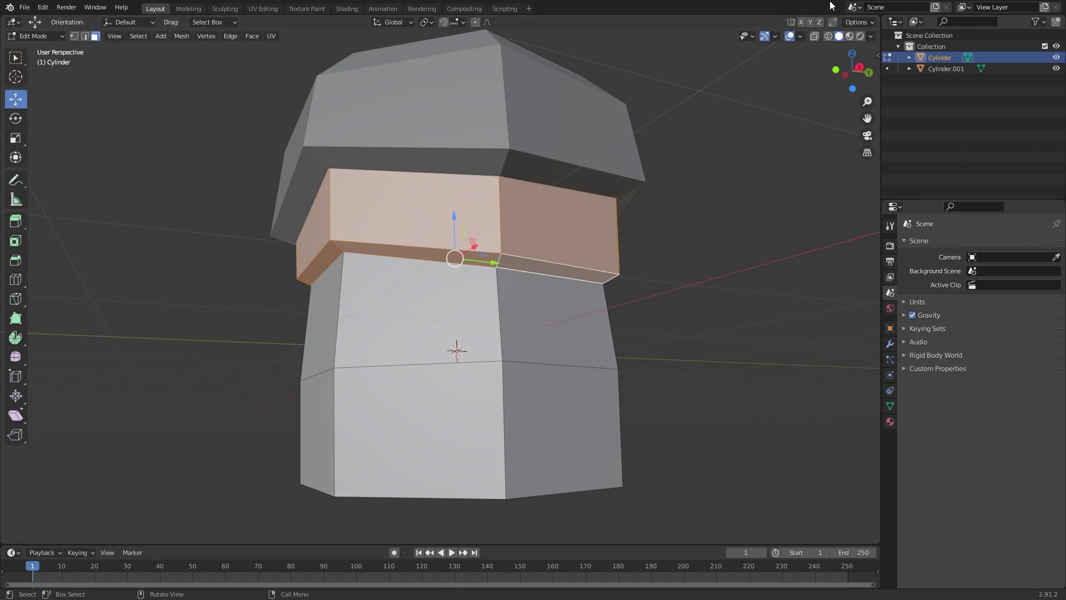
key(alt+z)
middle_drag(499, 259, 548, 237)
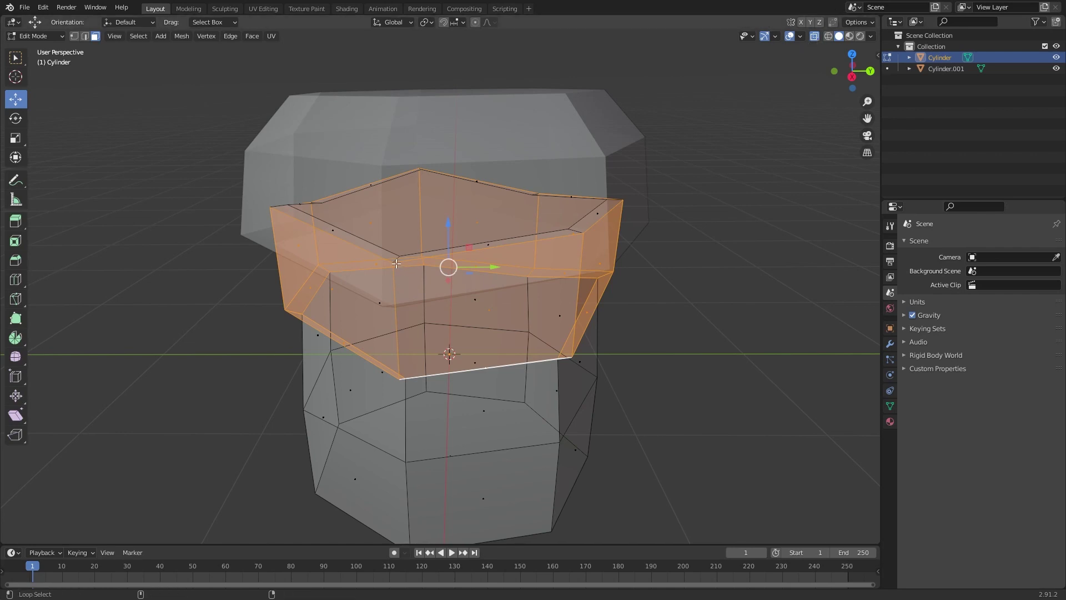
scroll(393, 258, down, 3)
middle_drag(630, 336, 670, 319)
scroll(562, 304, down, 2)
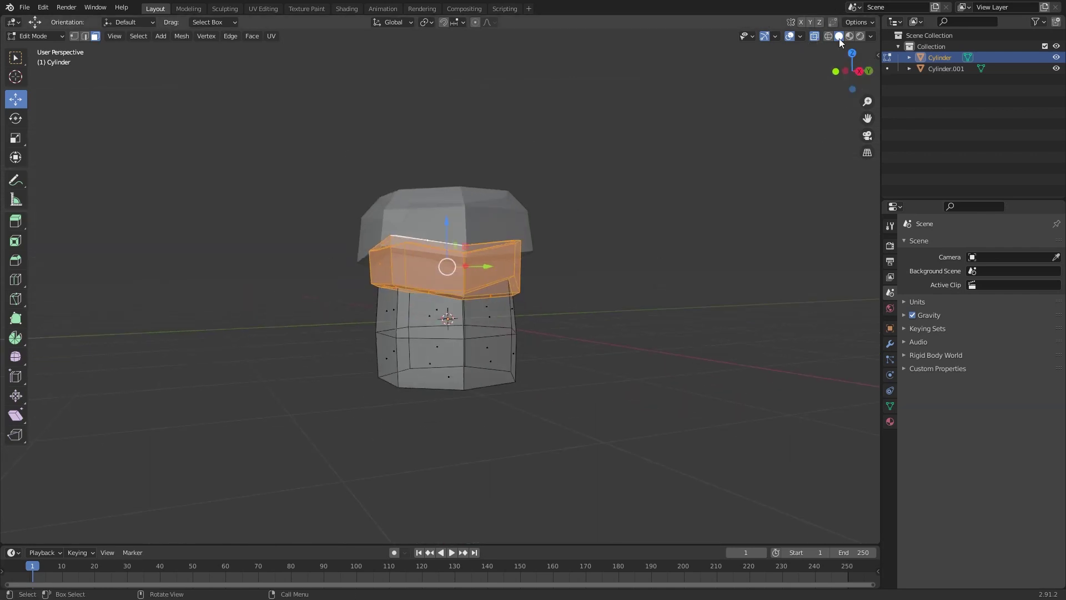
click(814, 36)
right_click(503, 250)
click(553, 250)
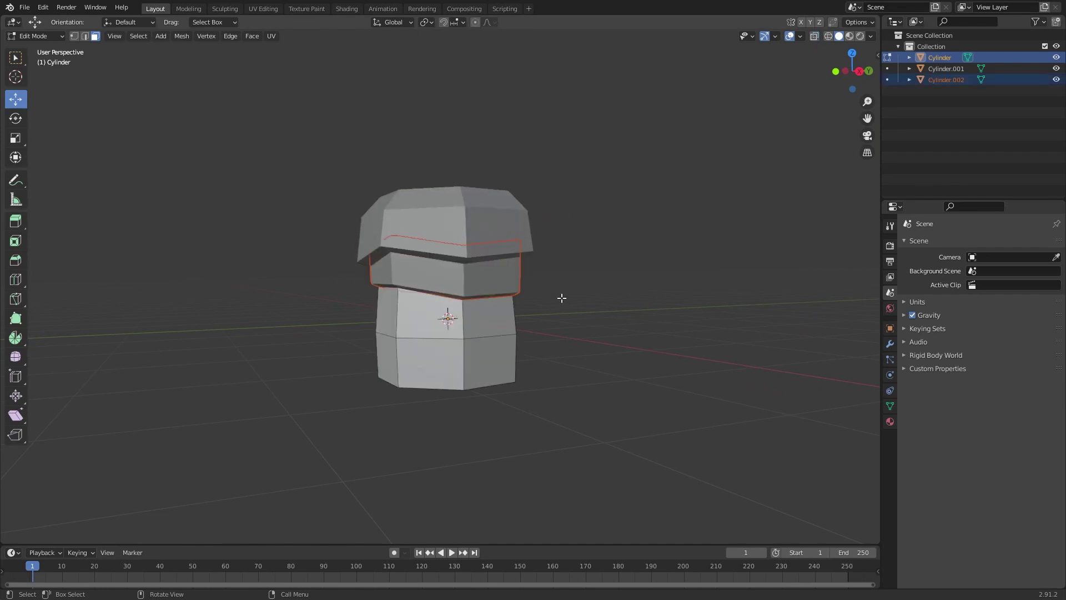
Edit the remaining trunk and raise its middle edge loop by about 0.27 m along Z
key(Tab)
click(562, 300)
middle_drag(563, 305, 319, 311)
middle_drag(450, 393, 419, 330)
click(453, 352)
key(Tab)
scroll(425, 322, up, 2)
alt+click(425, 322)
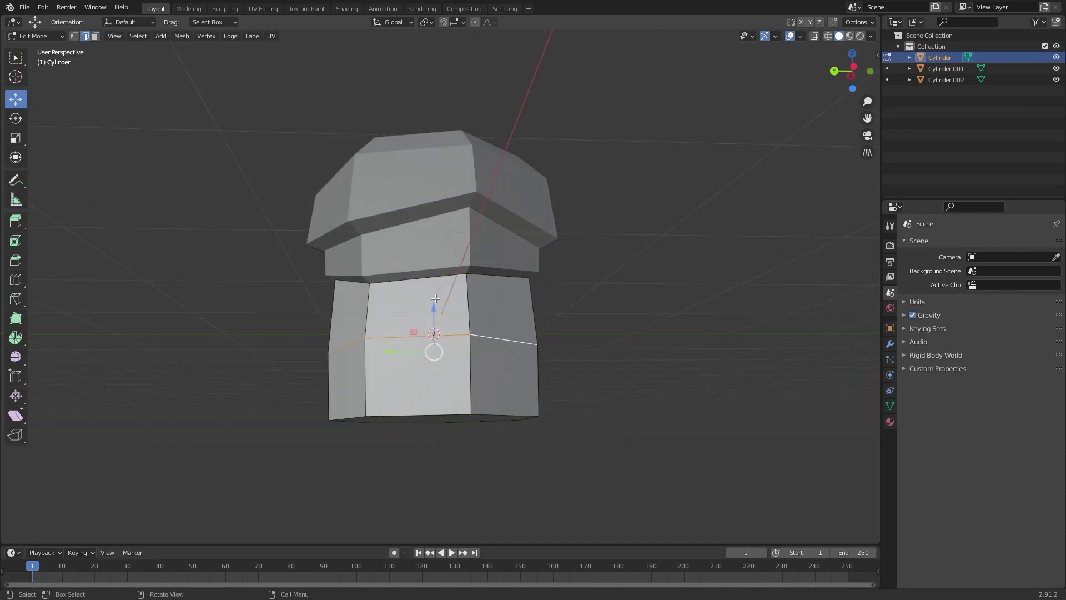
drag(435, 302, 449, 294)
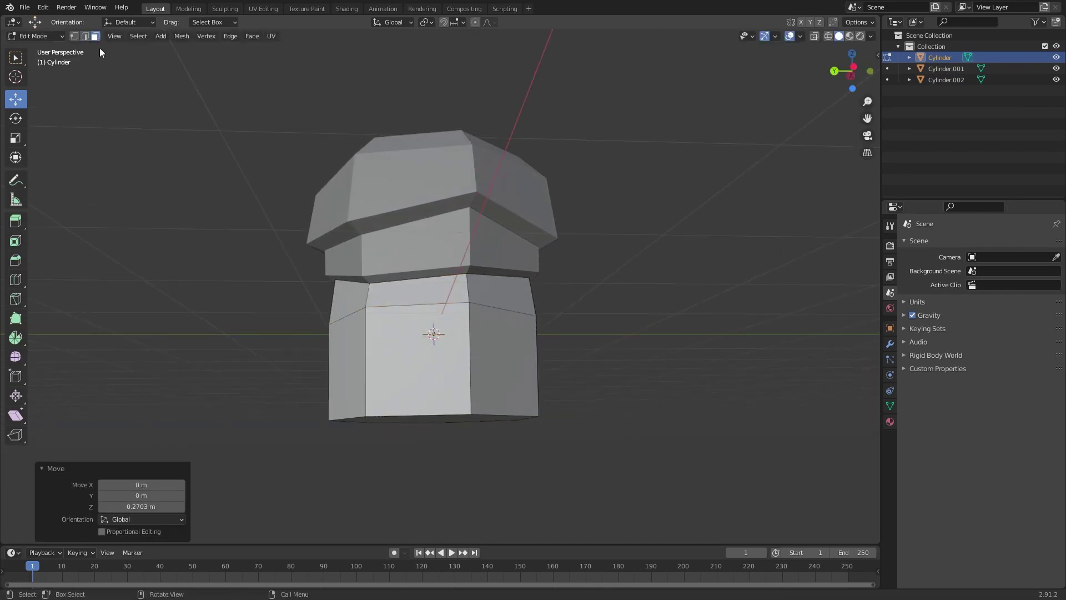
Select the trunk's bottom face and raise it slightly along Z, leaving all objects deselected
middle_drag(398, 418, 418, 460)
click(411, 416)
drag(434, 373, 433, 356)
key(Tab)
scroll(574, 426, down, 5)
middle_drag(574, 427, 542, 444)
key(a)
scroll(462, 293, up, 7)
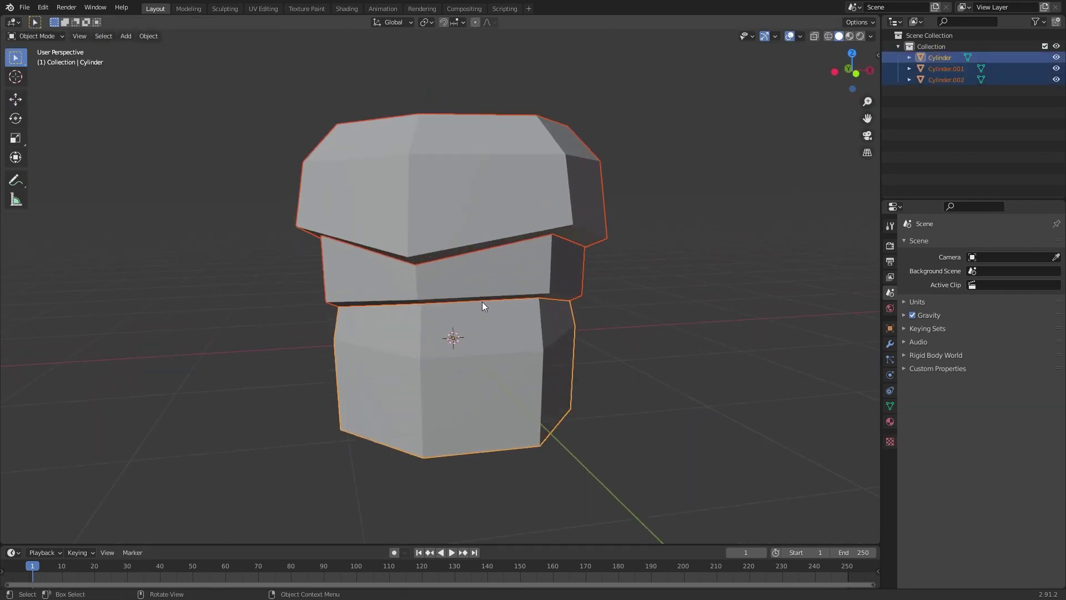
key(alt+a)
Select the lower trunk's top edge loop and scale it outward to about 1.05 in front view
click(546, 326)
key(Tab)
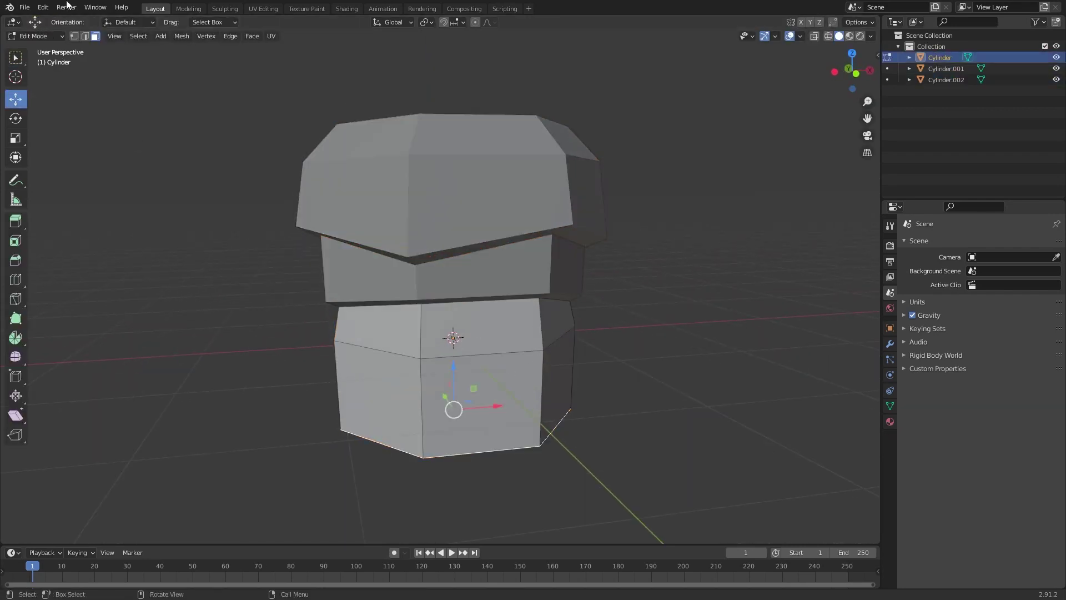
middle_drag(454, 406, 632, 229)
click(815, 37)
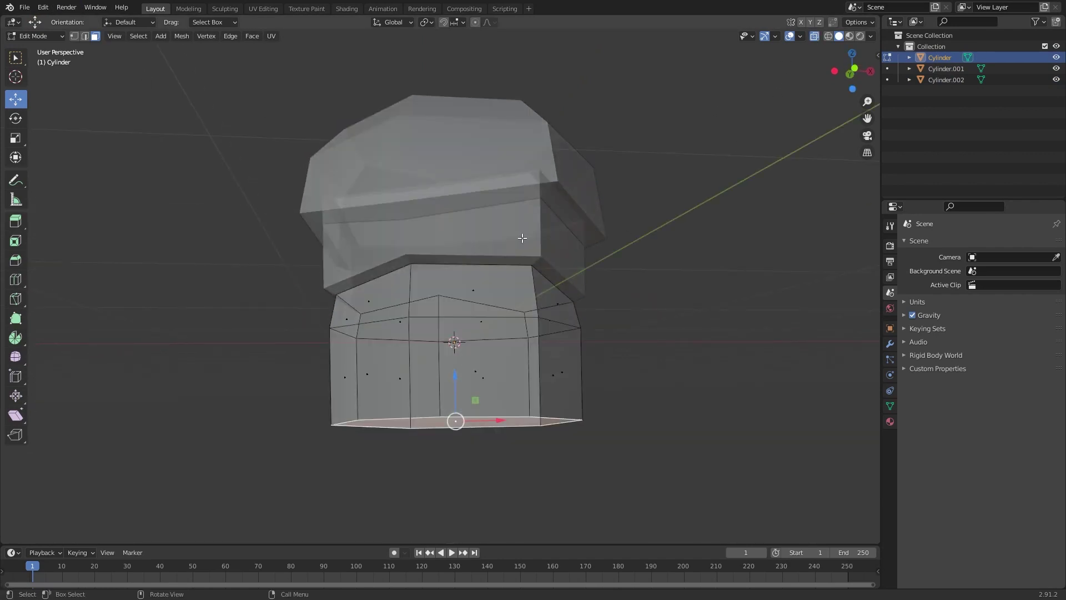
middle_drag(234, 122, 109, 139)
click(85, 36)
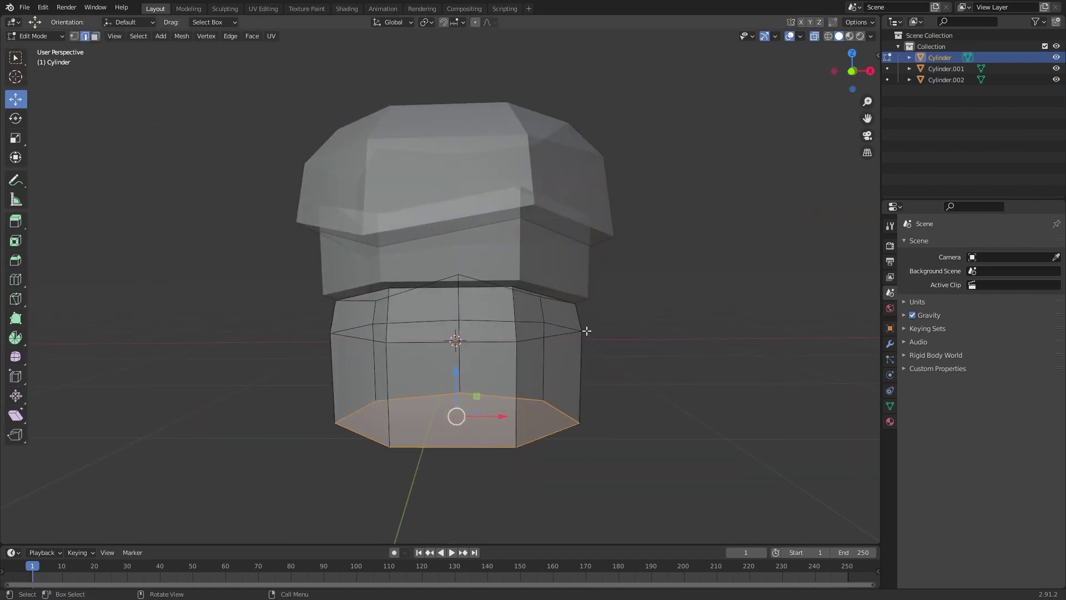
alt+click(378, 286)
click(816, 37)
middle_drag(631, 367, 577, 380)
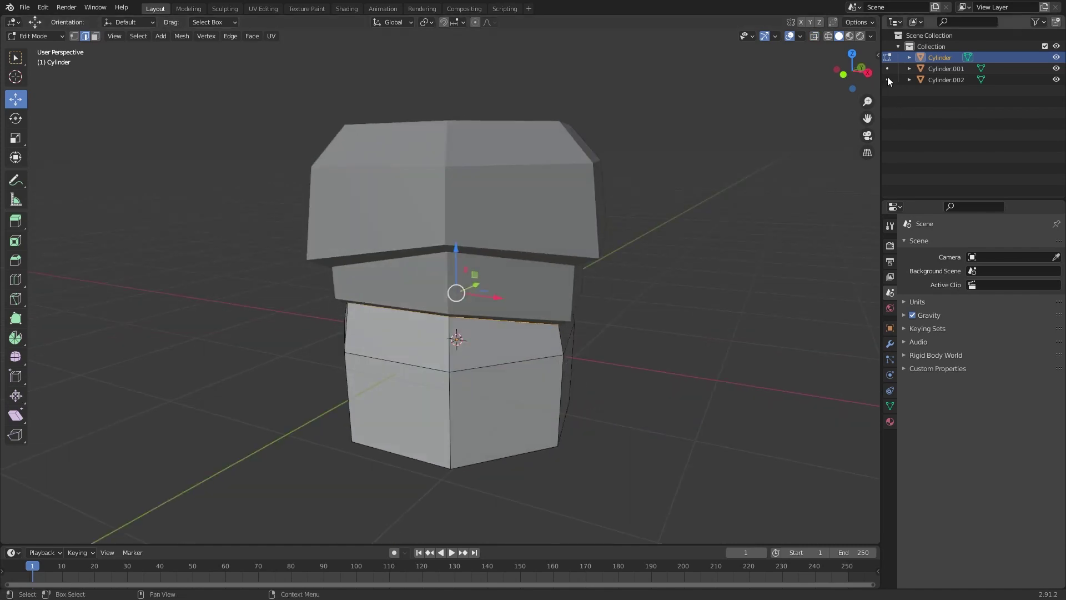
click(845, 74)
scroll(637, 413, up, 3)
key(s)
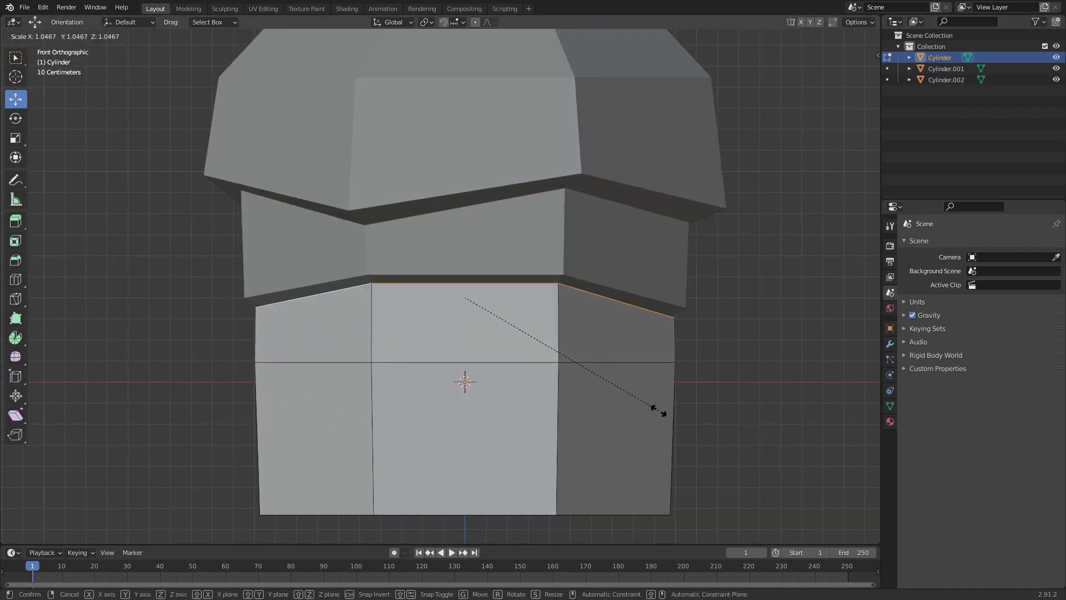
click(659, 411)
Return to Object Mode and select all three cliff parts together
middle_drag(659, 411, 716, 427)
scroll(659, 411, down, 3)
key(Tab)
drag(591, 462, 348, 110)
scroll(347, 111, down, 4)
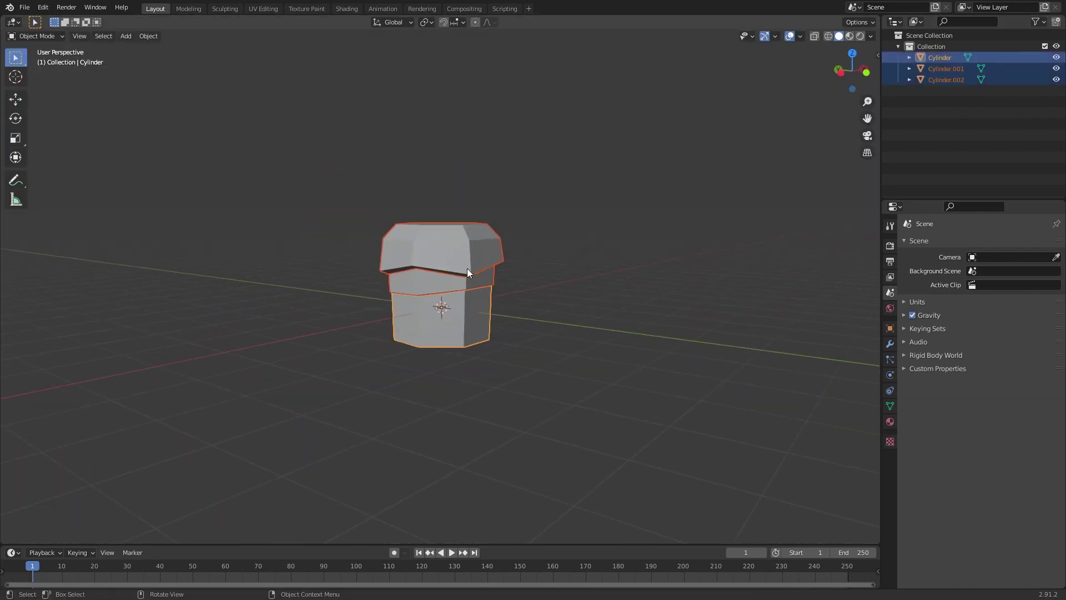
key(Tab)
key(a)
key(Tab)
Edit the cliff's cap object, select its lower edge loop and scale the loop
scroll(491, 222, up, 4)
click(498, 188)
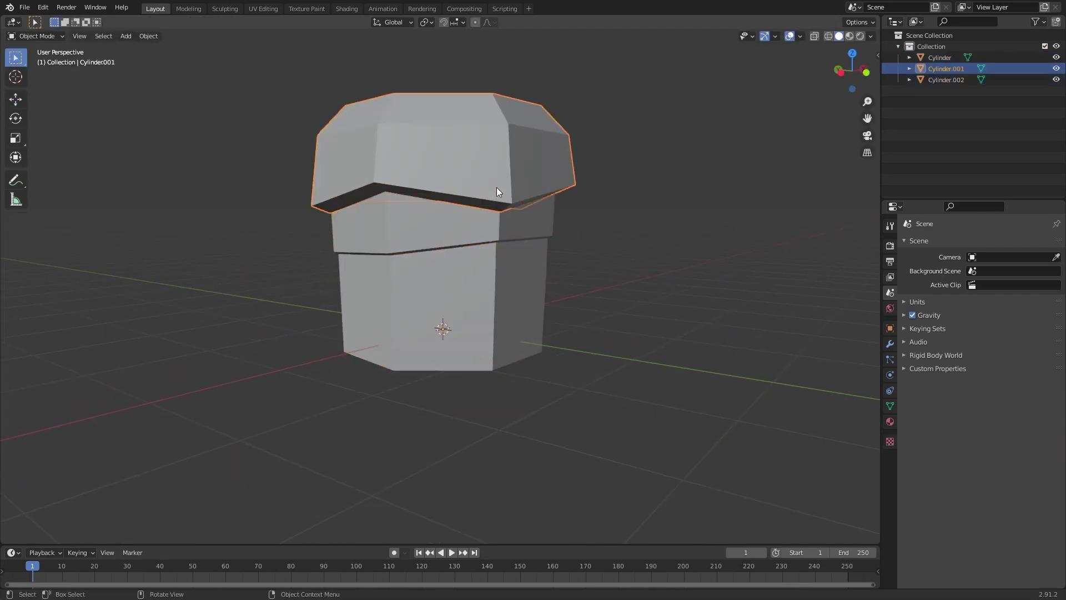
key(Tab)
click(95, 36)
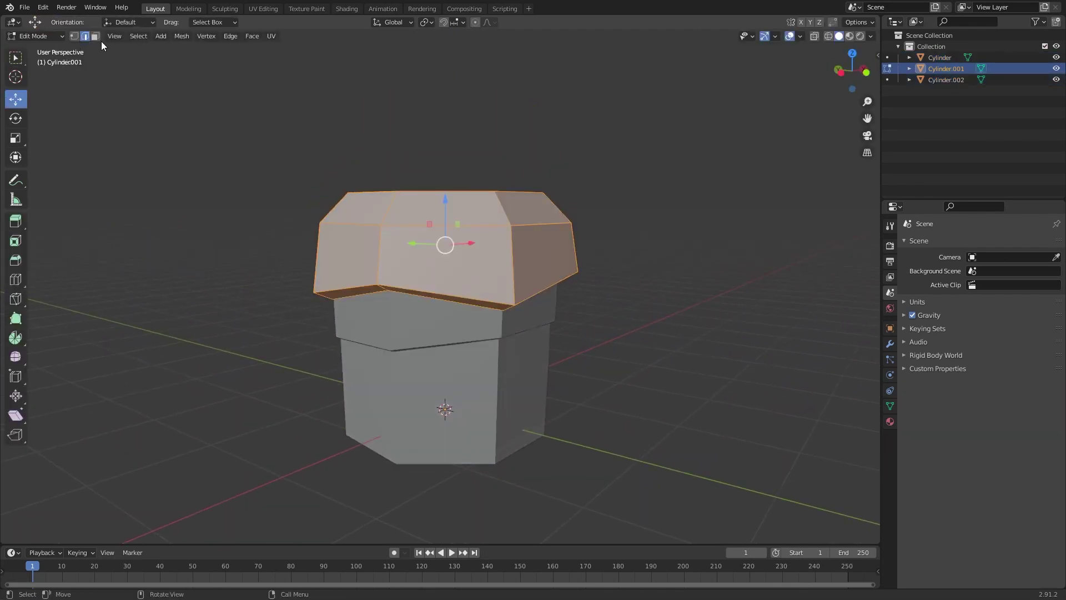
scroll(246, 145, up, 3)
click(85, 36)
alt+click(481, 305)
middle_drag(536, 315, 497, 310)
key(s)
click(619, 364)
Raise the cap's lower edge loop slightly along Z, scale it once more and return to Object Mode
drag(445, 233, 446, 229)
key(s)
click(723, 364)
key(Tab)
Add one loop cut around the cap's upper bevel and scale it outward to about 1.03
middle_drag(698, 365, 469, 373)
middle_drag(473, 322, 451, 228)
key(Tab)
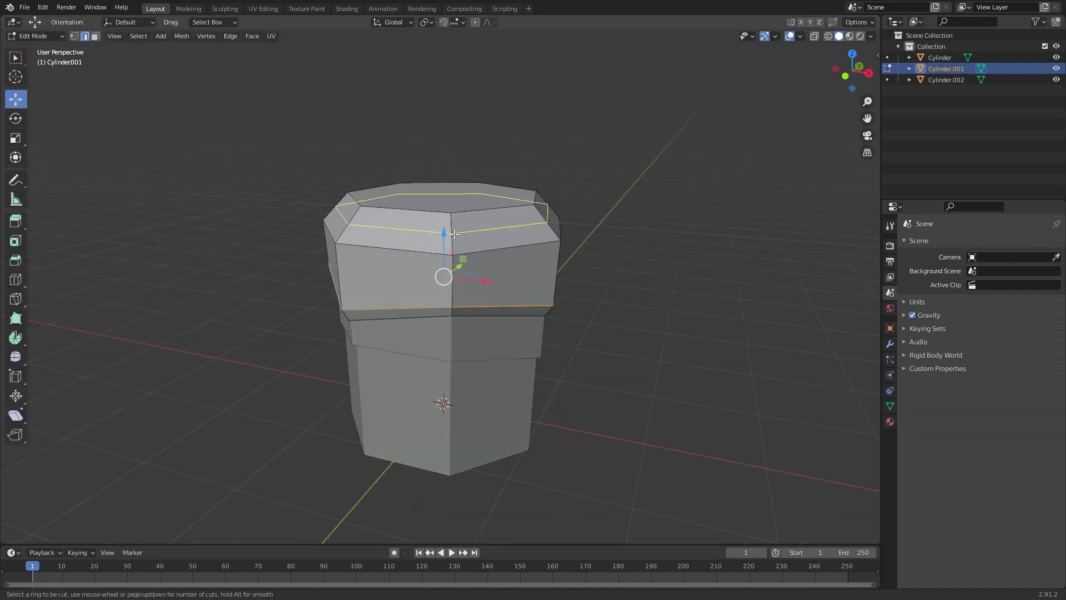
click(454, 234)
right_click(454, 234)
key(s)
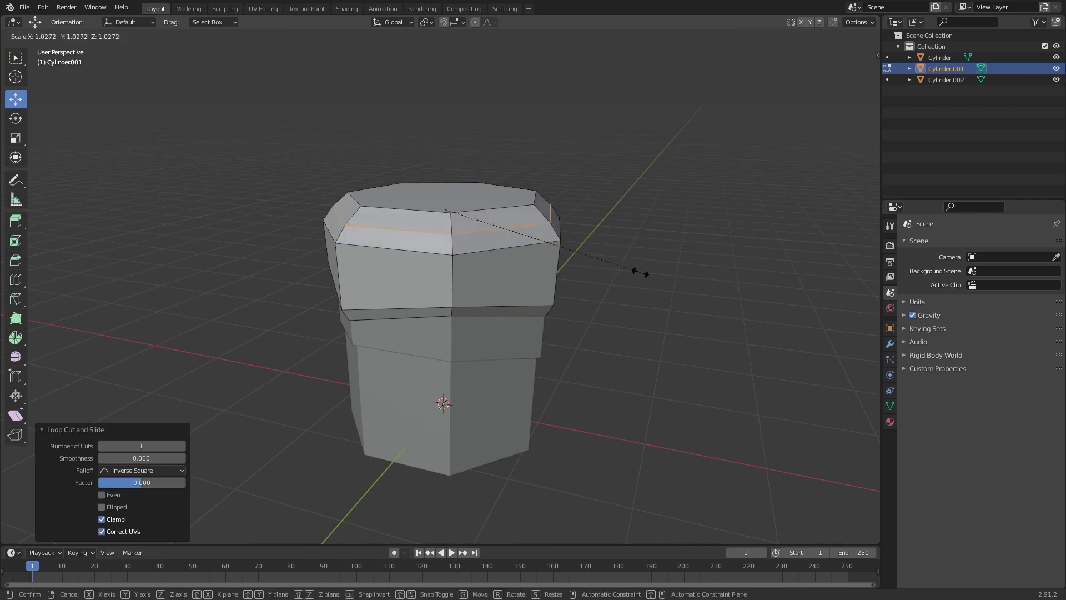
click(642, 272)
middle_drag(643, 269, 543, 274)
key(Tab)
Apply smooth shading to the cap, the middle band and the lower trunk
middle_drag(571, 334, 578, 259)
right_click(578, 259)
click(577, 259)
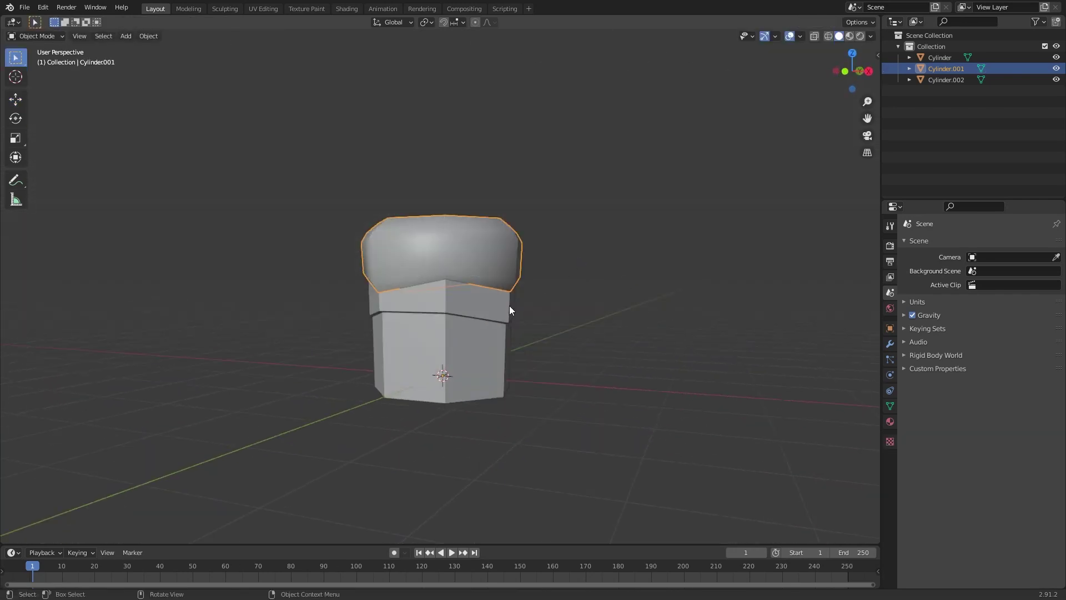
click(509, 311)
right_click(591, 355)
click(591, 356)
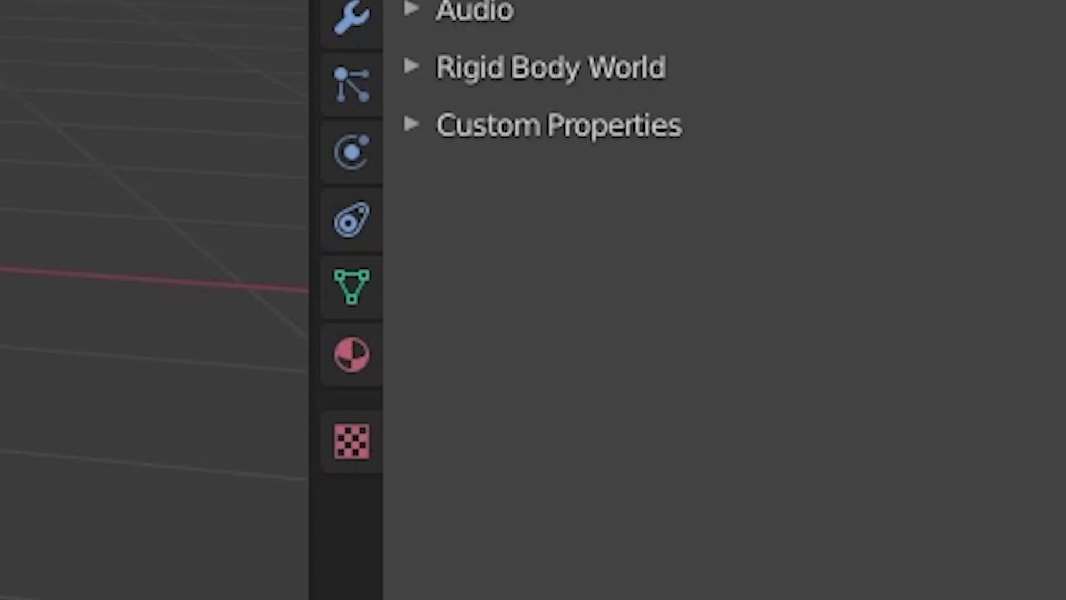
Enable Auto Smooth at 30° in the mesh normals of the trunk, band and cap, leaving everything deselected
click(348, 309)
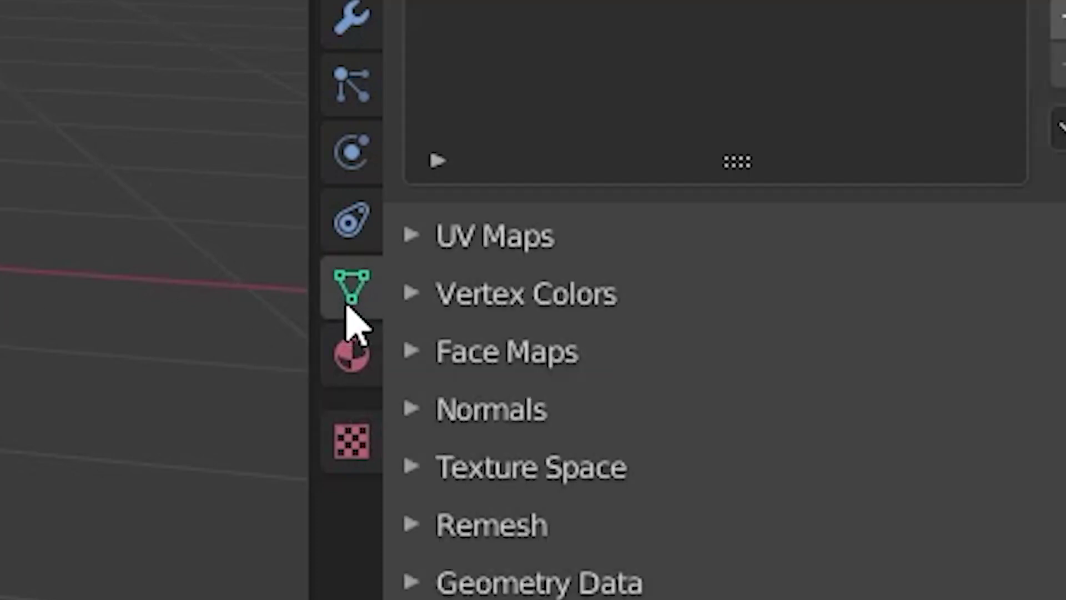
click(495, 411)
click(679, 478)
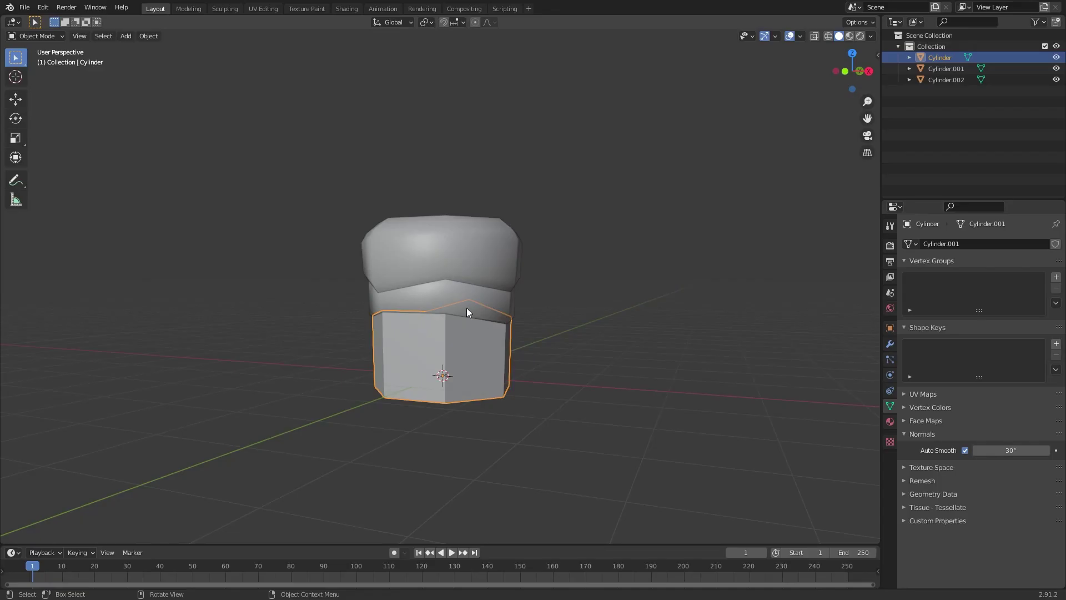
click(467, 312)
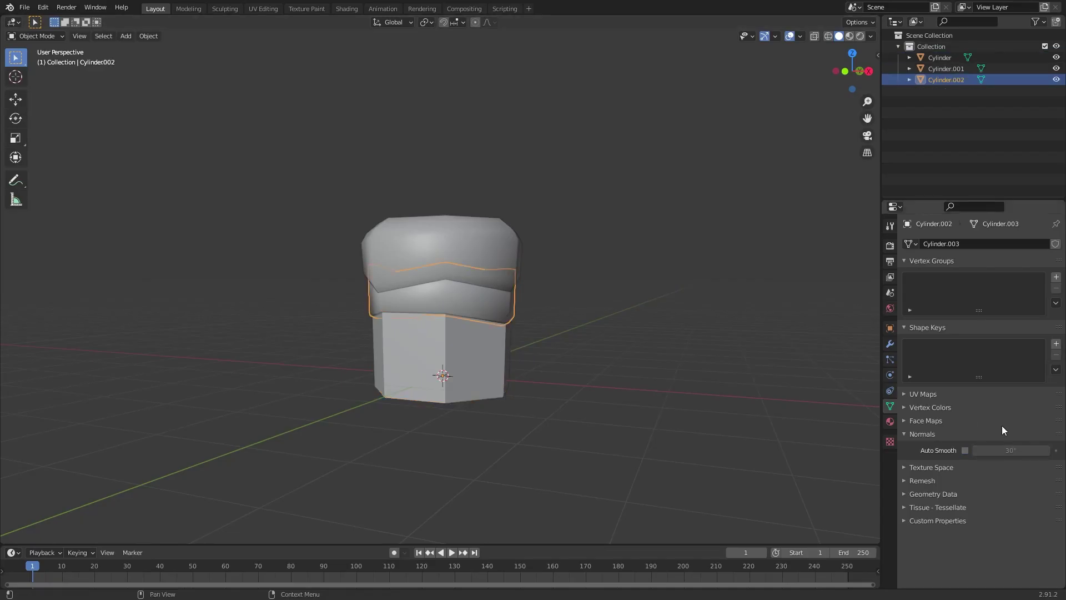
click(965, 450)
click(439, 257)
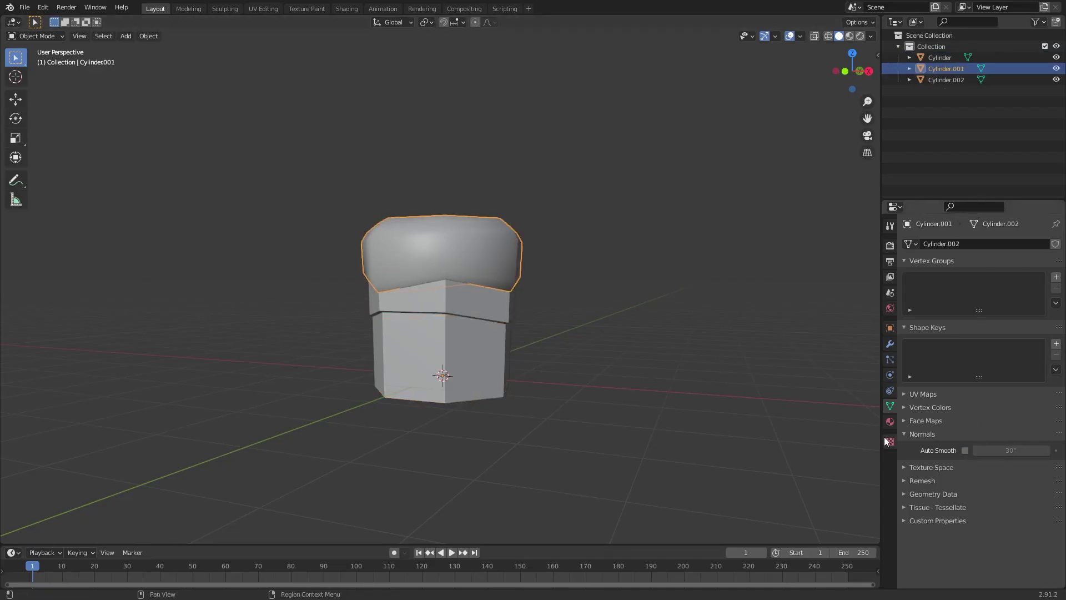
click(965, 449)
mouse_move(522, 395)
middle_down()
mouse_move(442, 404)
mouse_move(533, 413)
mouse_move(484, 384)
mouse_move(492, 355)
middle_up()
click(551, 415)
Edit the cap and scale its whole mesh up to about 1.09
scroll(484, 384, down, 2)
scroll(492, 291, up, 4)
click(492, 291)
middle_drag(492, 292, 515, 255)
key(Tab)
scroll(514, 264, up, 3)
scroll(516, 262, down, 2)
key(s)
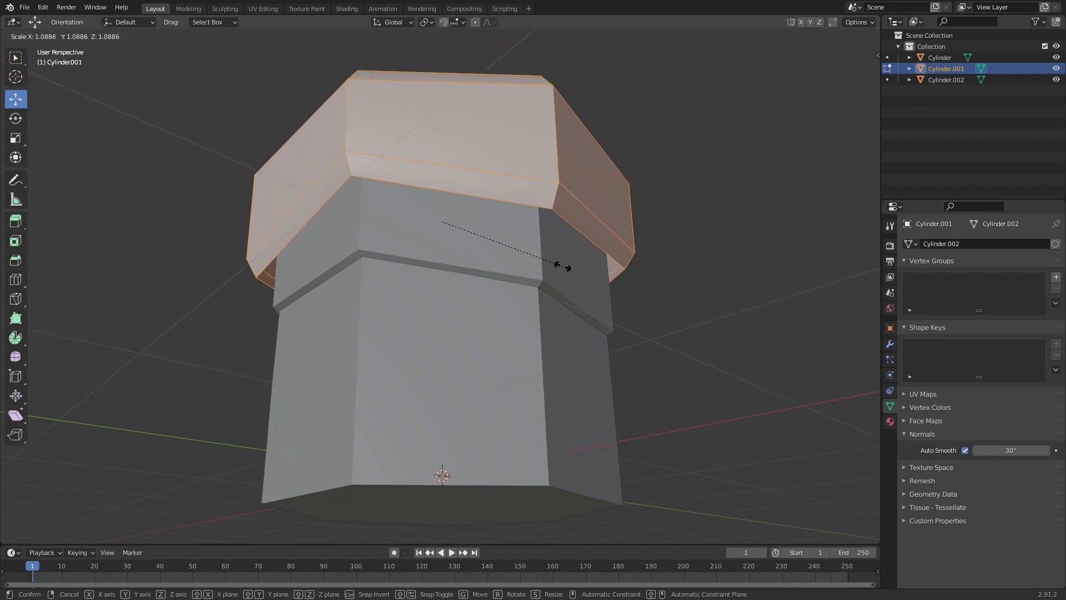
click(562, 265)
Extrude the cap's bottom rim edge loop in place and scale the extrusion to form its underside
scroll(562, 265, down, 2)
alt+click(593, 297)
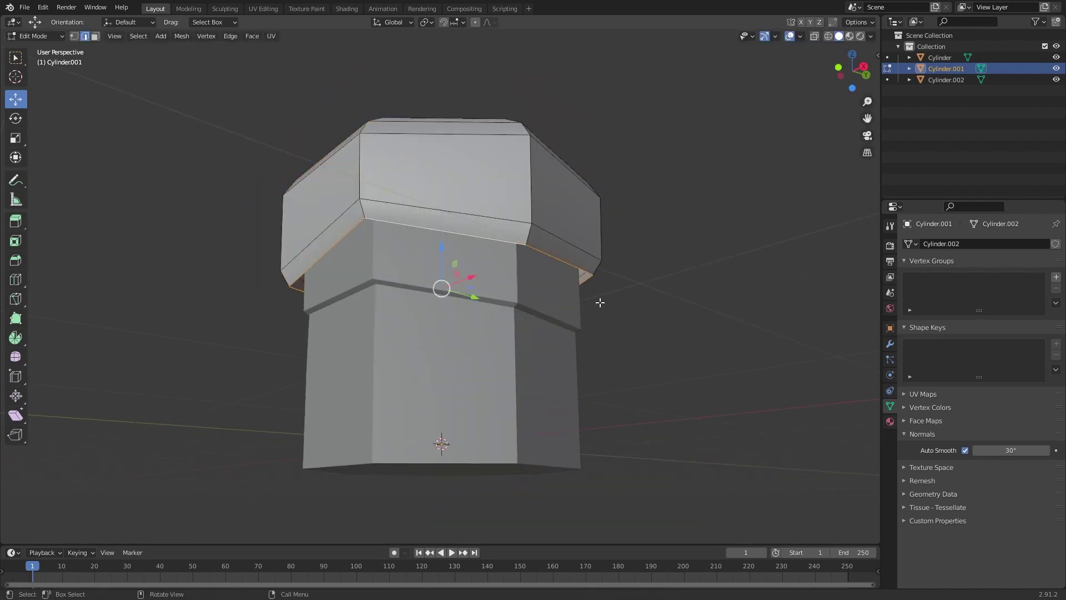
key(g)
right_click(600, 302)
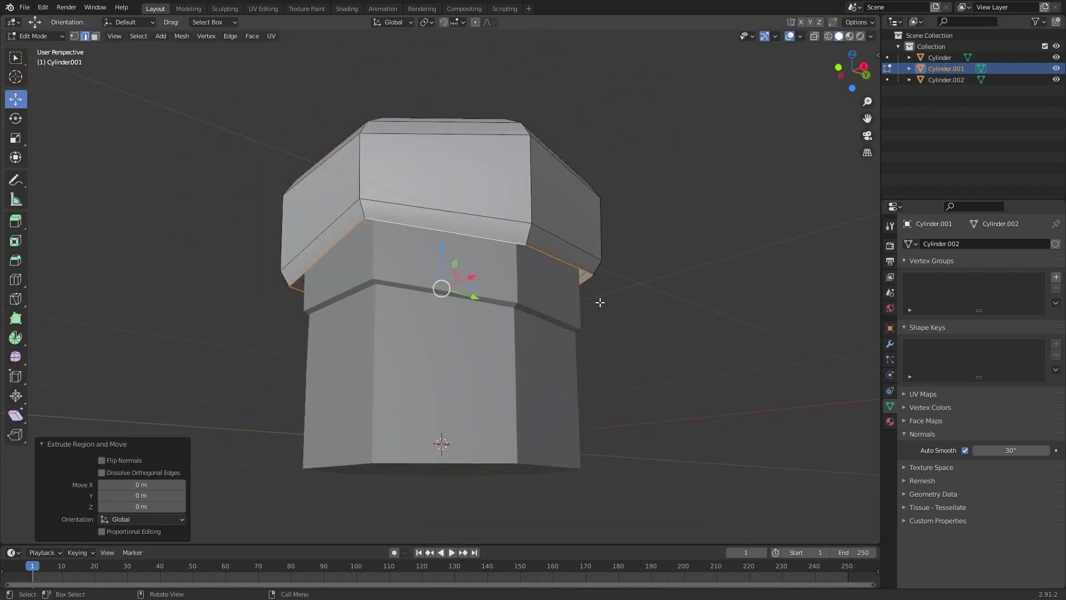
key(s)
click(644, 352)
key(Tab)
click(668, 382)
Scale the cap's whole mesh to 0.979 and nudge it slightly, leaving all objects deselected
scroll(539, 427, down, 5)
mouse_move(668, 382)
middle_down()
mouse_move(539, 428)
mouse_move(539, 383)
mouse_move(658, 383)
middle_up()
scroll(572, 338, up, 5)
click(491, 284)
key(Tab)
scroll(494, 289, up, 3)
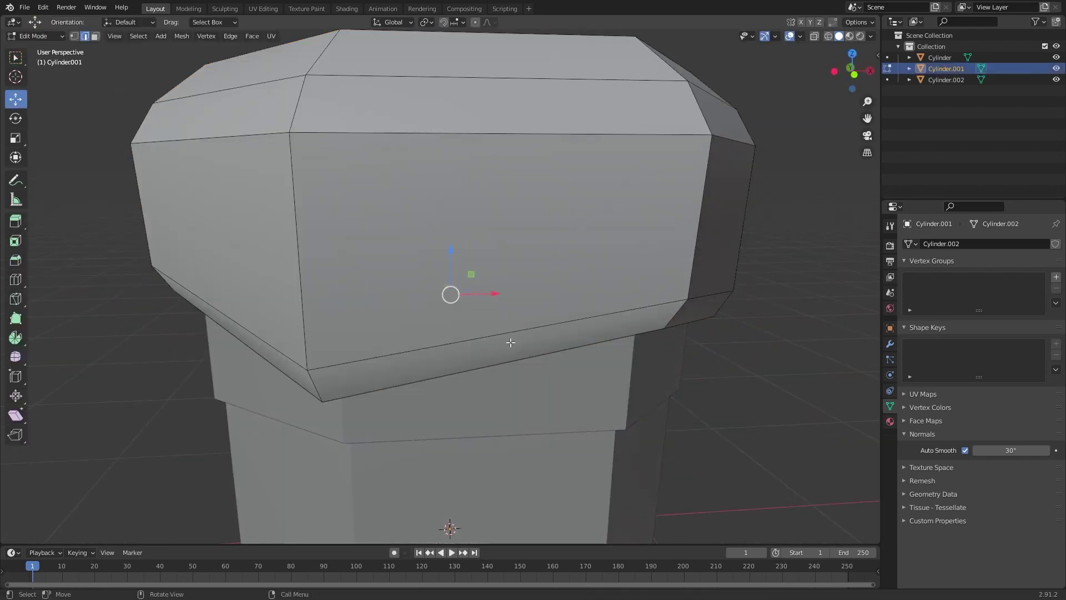
middle_drag(510, 345, 478, 315)
key(s)
click(609, 338)
scroll(609, 337, down, 4)
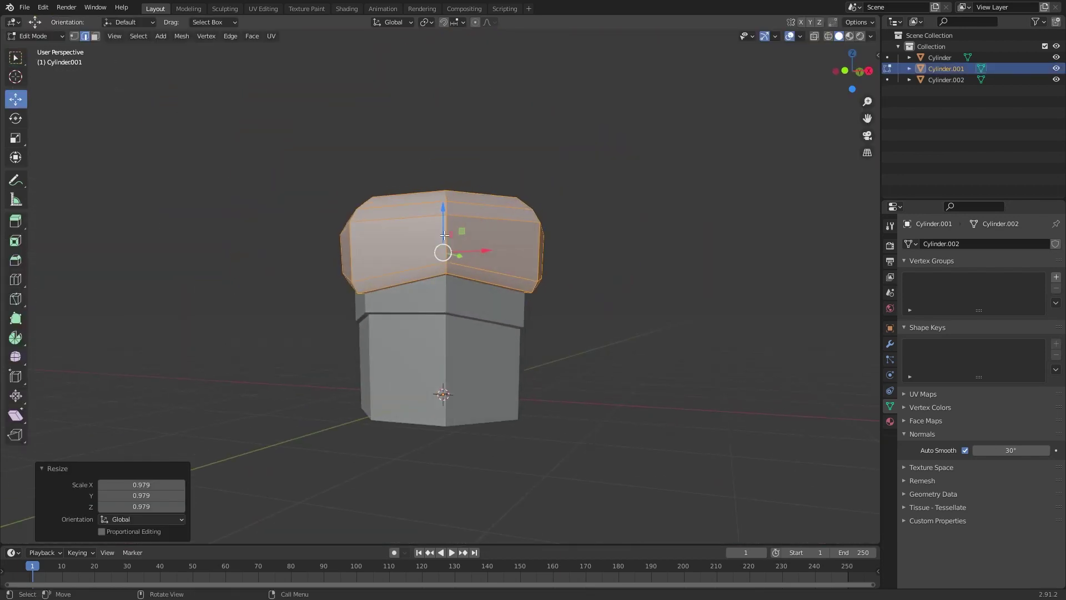
key(g)
click(447, 236)
key(Tab)
click(666, 394)
Edit the lower trunk, select its bottom face and scale it slightly outward
middle_drag(627, 415, 369, 439)
scroll(501, 365, down, 3)
middle_drag(501, 364, 447, 321)
click(447, 321)
key(Tab)
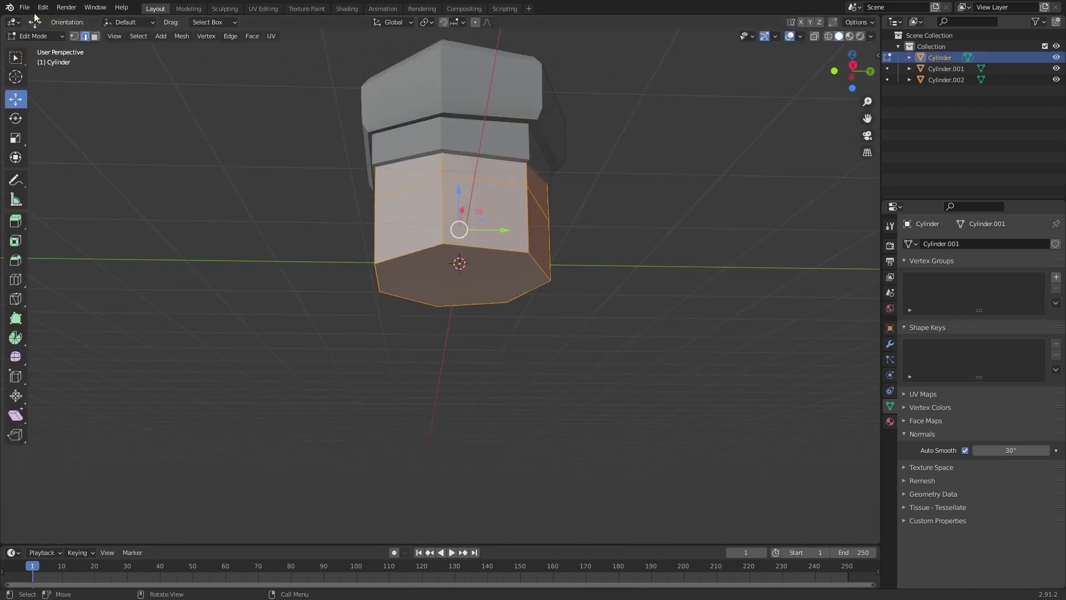
click(95, 36)
click(464, 281)
middle_drag(499, 266, 549, 319)
key(s)
click(560, 333)
Select the trunk's lower edge loop, lower it slightly along Z and return to Object Mode
click(85, 37)
alt+click(451, 241)
drag(449, 198, 448, 213)
key(Tab)
middle_drag(633, 328, 581, 352)
click(485, 342)
Select the geometry of all three cliff parts and move it aside, clear of the world origin
scroll(628, 376, down, 2)
key(a)
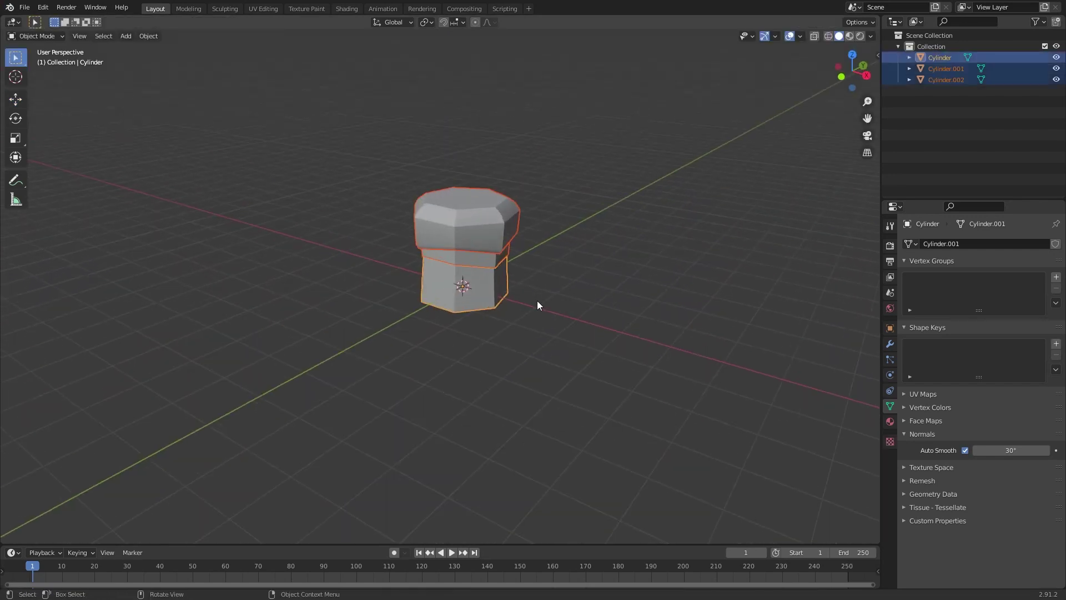
middle_drag(529, 302, 503, 203)
key(Tab)
key(a)
scroll(503, 203, up, 4)
drag(474, 208, 358, 222)
key(Tab)
middle_drag(401, 252, 451, 268)
key(Tab)
drag(388, 244, 360, 246)
key(Tab)
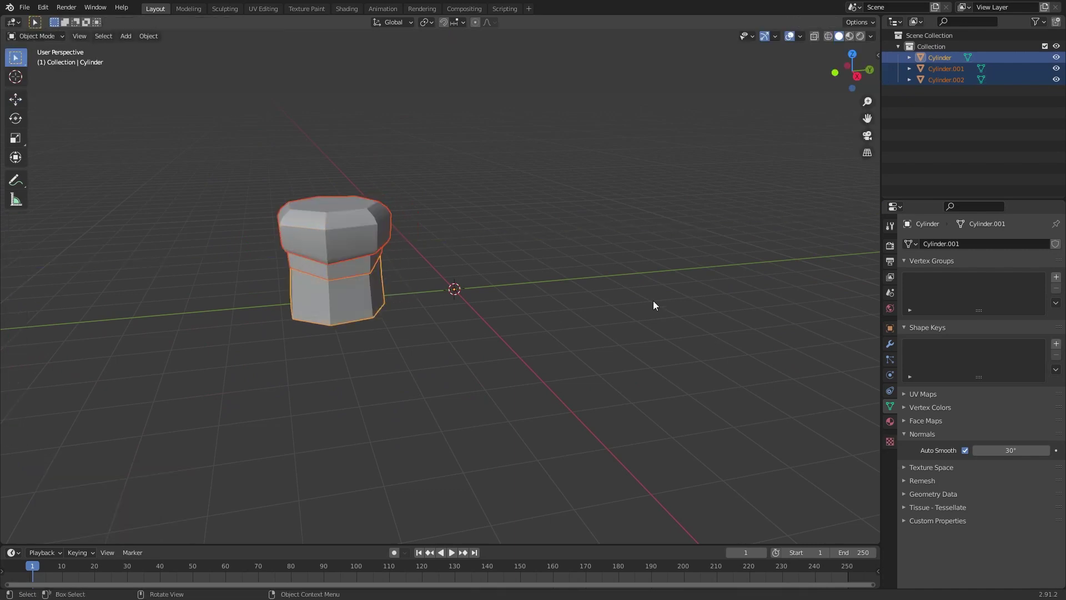
click(522, 265)
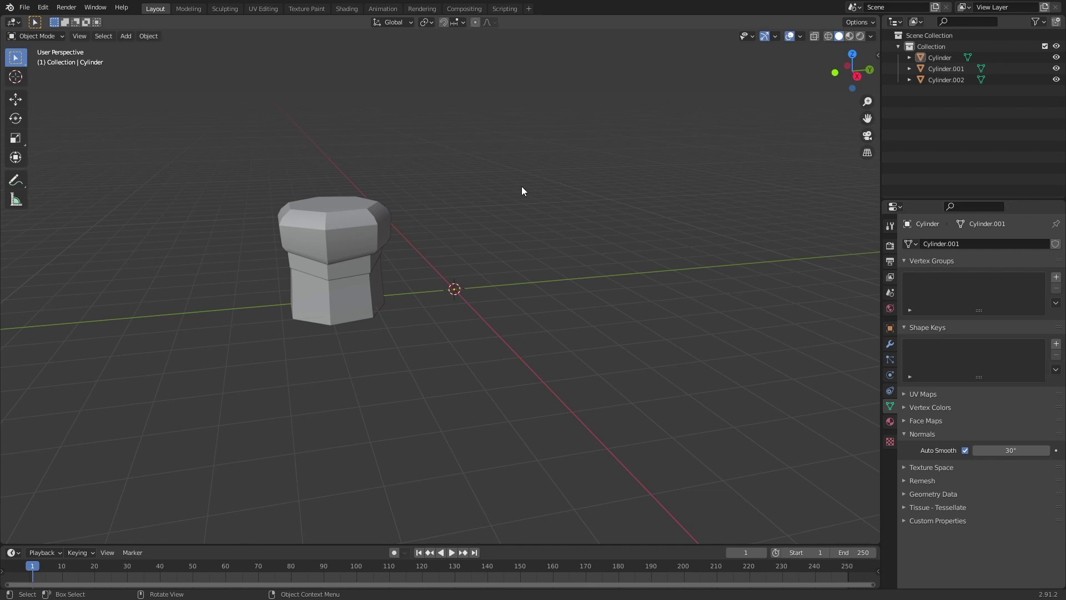
Add a cylinder mesh at the world origin with 6 vertices
key(shift+a)
mouse_move(521, 191)
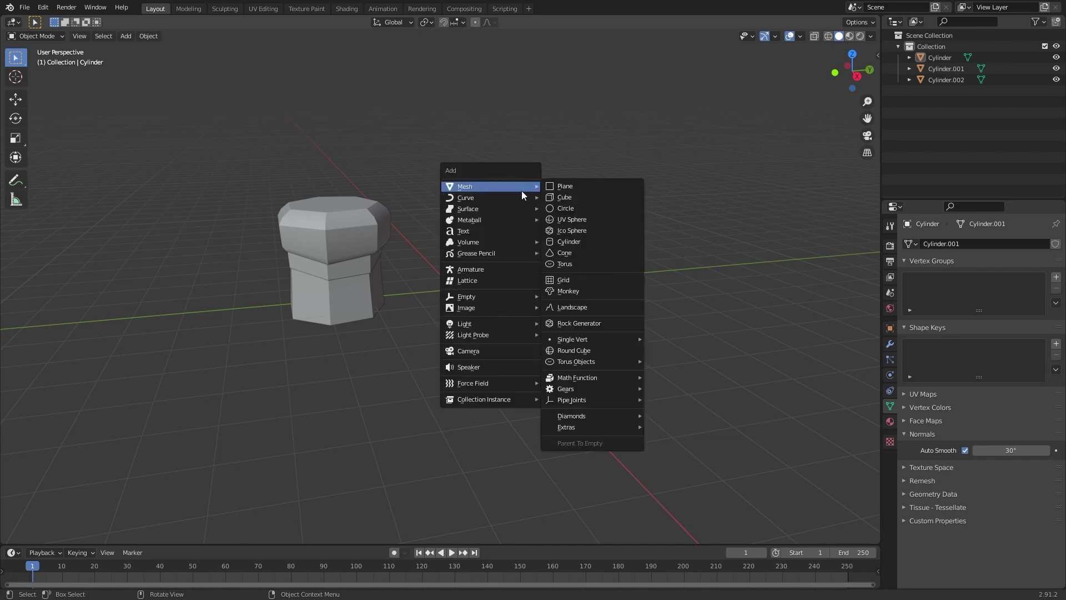
click(577, 240)
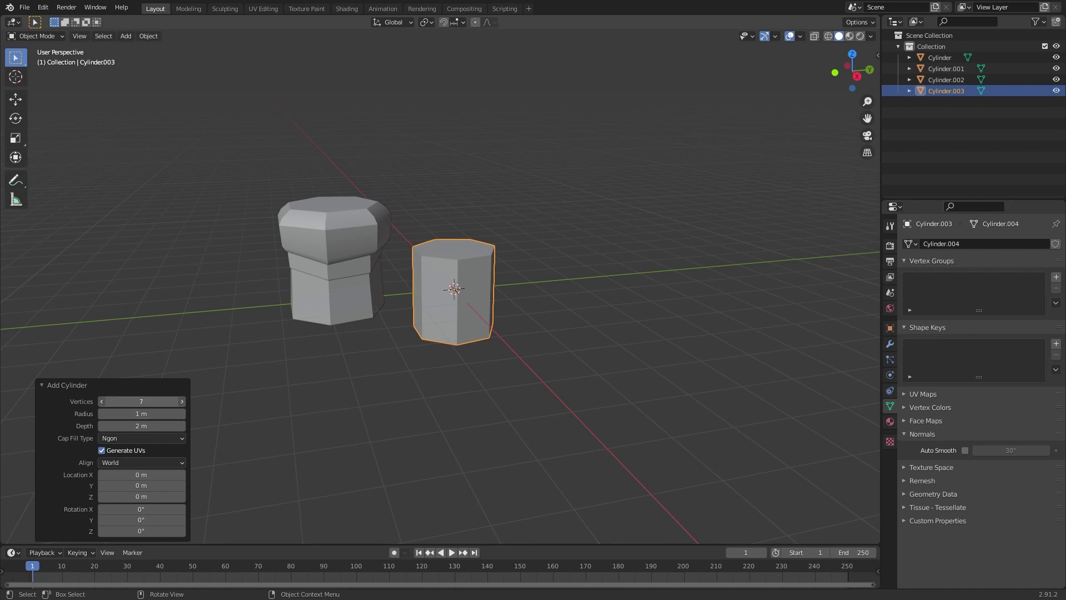
click(137, 399)
text(6)
key(Return)
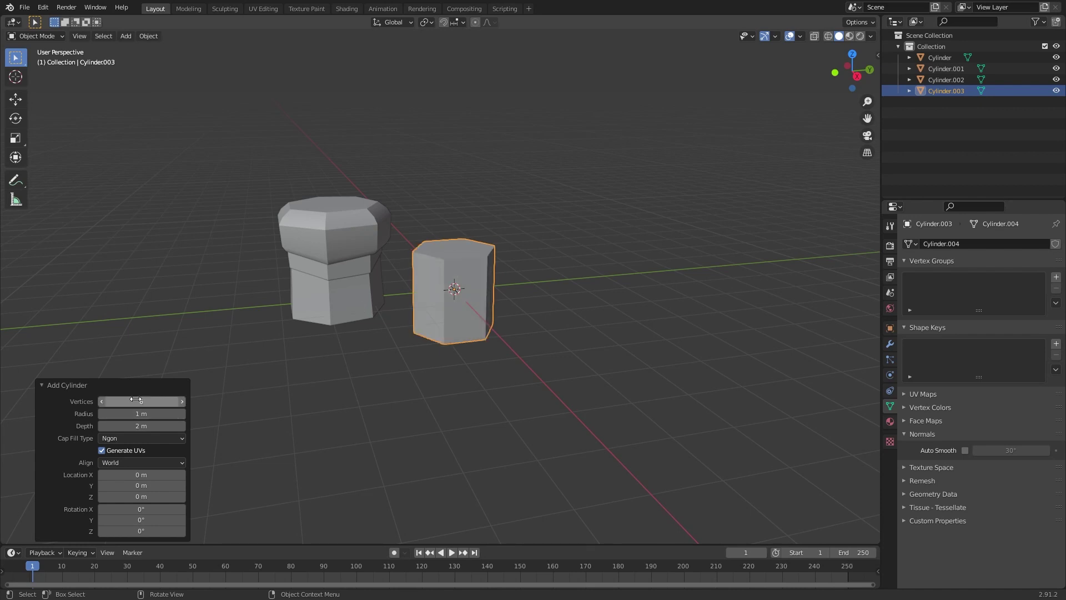
Scale the new cylinder's mesh to about 0.613 along Z and raise it along Z
key(Tab)
scroll(452, 385, up, 2)
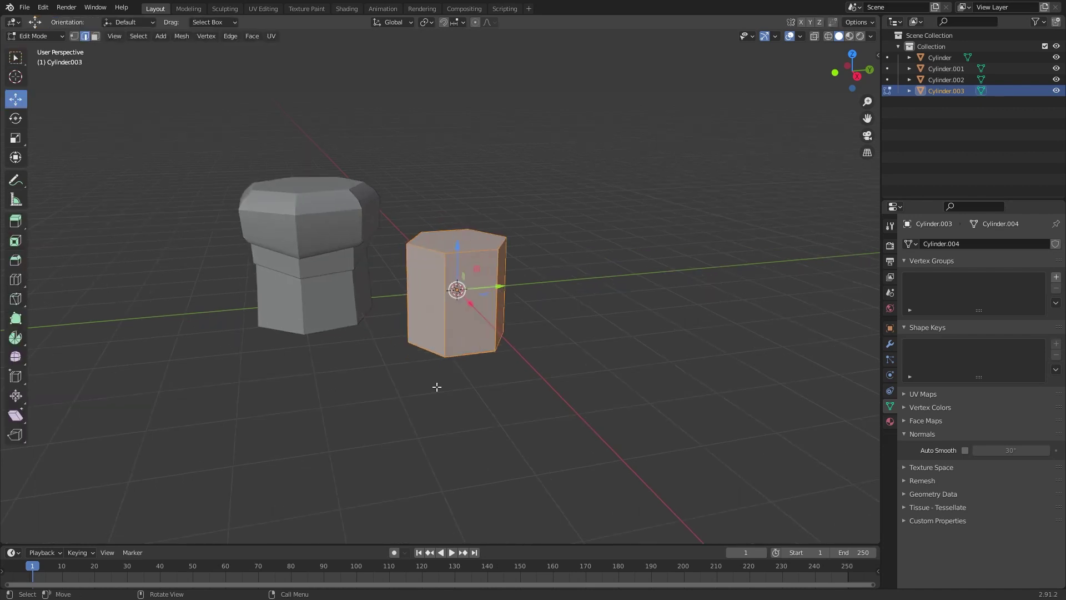
key(s)
key(z)
click(573, 339)
middle_drag(571, 338, 508, 333)
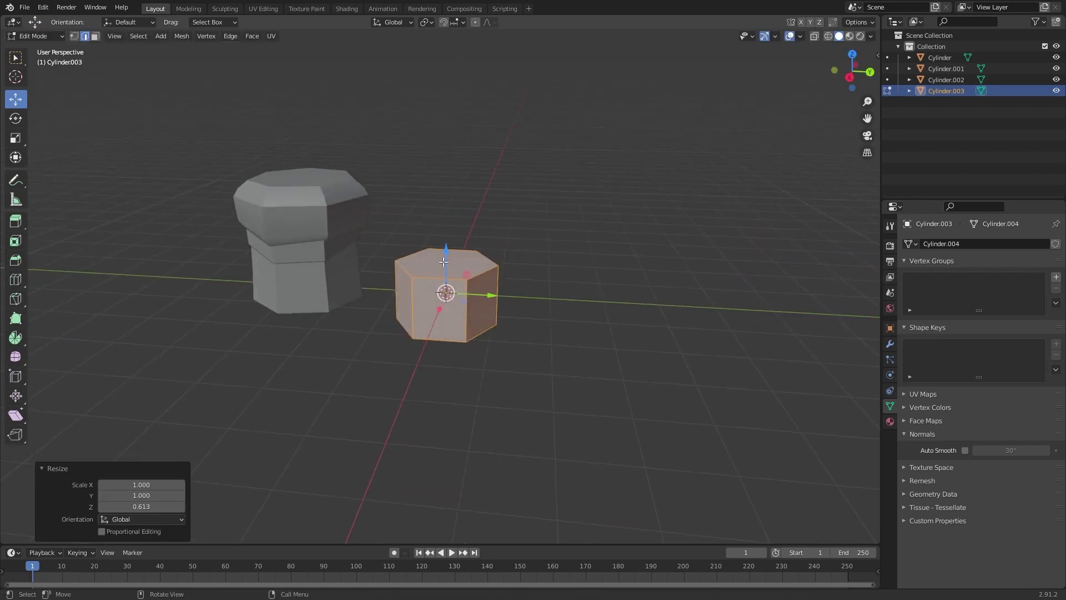
drag(445, 263, 445, 229)
Select the six-sided cylinder's top face and extrude it upward into a thin upper section
click(98, 37)
click(450, 228)
key(e)
click(533, 243)
Select the side faces around the cylinder's thin upper section and extrude them outward along their normals into a wider cap
scroll(517, 241, up, 5)
alt+click(470, 223)
key(alt+e)
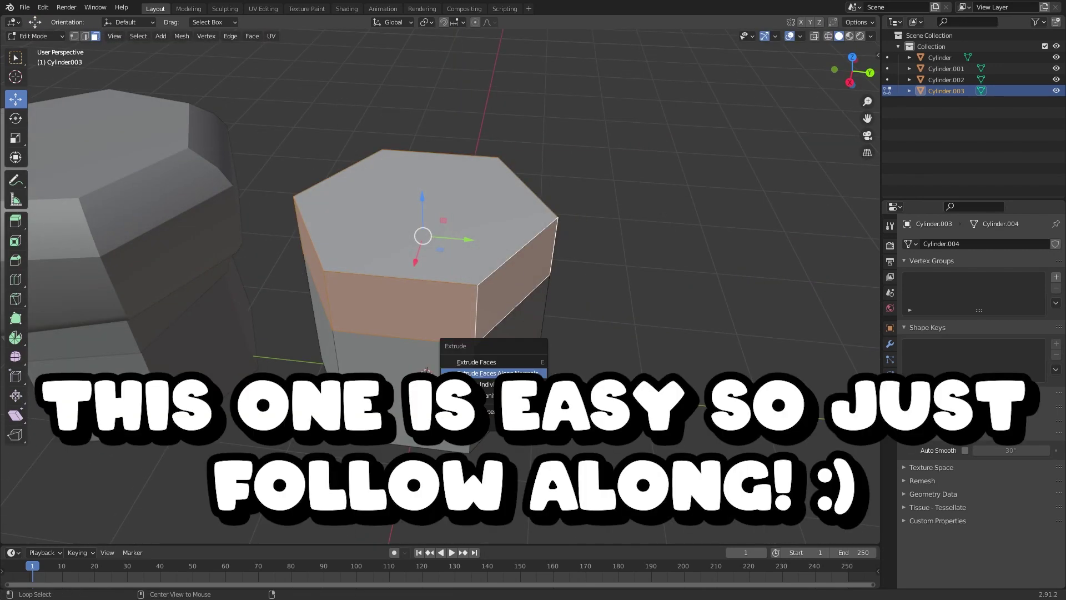
click(491, 373)
click(539, 355)
Shape the widened cap's chamfered rim by adjusting its edge loops and a selected face along Z
middle_drag(540, 352, 543, 239)
click(85, 36)
alt+click(383, 156)
drag(420, 166, 421, 155)
alt+click(421, 120)
key(Tab)
key(Tab)
scroll(431, 242, up, 4)
click(95, 37)
key(Tab)
key(Tab)
click(419, 319)
drag(419, 273, 419, 281)
key(Tab)
Add a loop cut around the piece and scale the new edge loop
scroll(556, 281, up, 5)
key(Tab)
key(ctrl+r)
key(s)
click(525, 268)
Shade the six-sided piece smooth and enable Auto Smooth for its normals
key(Tab)
right_click(525, 268)
click(542, 272)
click(966, 451)
Select all face loops and the top face of the cap and separate them into their own object
key(Tab)
click(96, 37)
alt+click(465, 268)
alt+shift+click(463, 209)
alt+shift+click(458, 169)
shift+click(440, 133)
scroll(450, 222, down, 8)
key(p)
click(460, 292)
Move the geometry of the six-sided cliff's cap and base along Y to the far side of the layered cliff
key(Tab)
click(501, 349)
scroll(501, 349, up, 4)
key(Tab)
key(a)
drag(533, 355, 186, 303)
key(Tab)
click(567, 432)
Select the parts of both cliffs and move their geometry farther along Y from the world origin
middle_drag(519, 294, 478, 277)
scroll(497, 254, down, 2)
scroll(478, 278, up, 3)
scroll(477, 278, down, 2)
drag(430, 388, 371, 361)
key(a)
scroll(383, 333, down, 3)
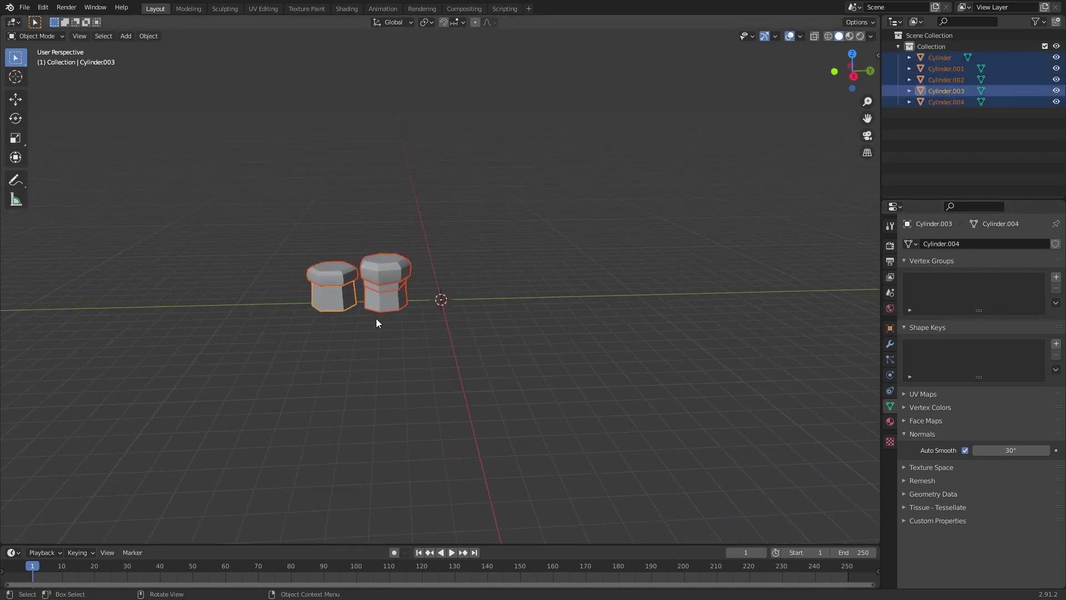
key(Tab)
drag(392, 278, 335, 279)
key(Tab)
click(551, 268)
Duplicate the six-sided cliff's cap and base in place and move the copy's geometry along Y to the world origin
scroll(359, 355, up, 4)
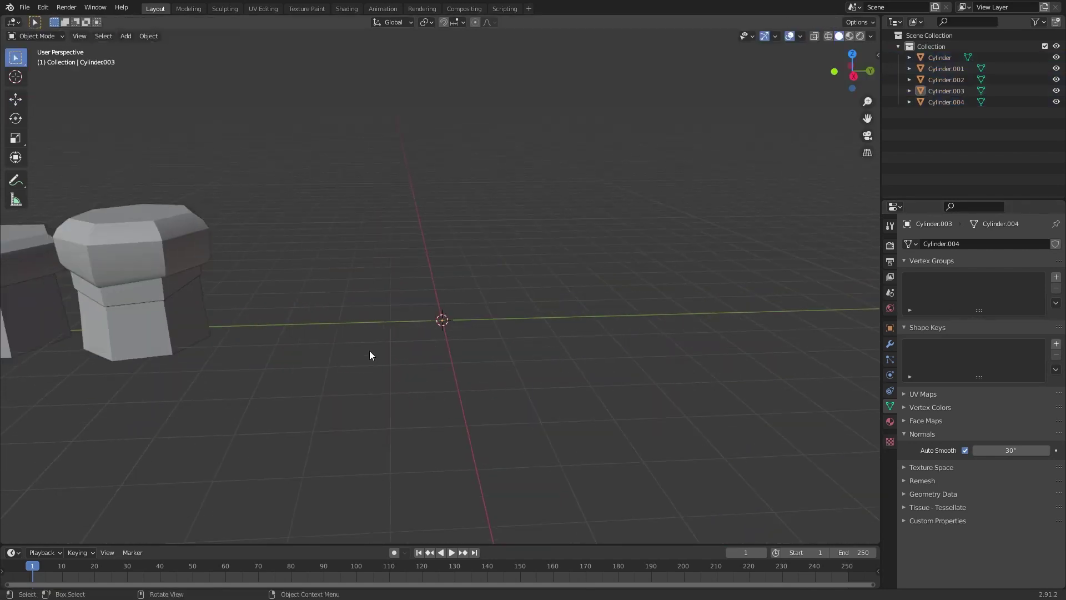
middle_drag(311, 354, 339, 272)
drag(242, 197, 301, 349)
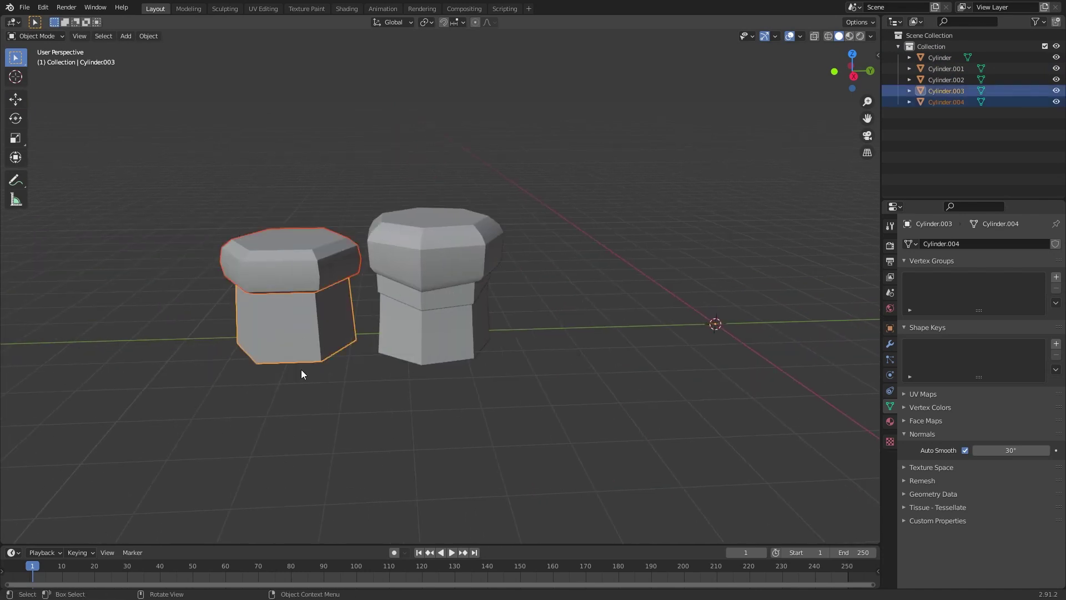
middle_drag(301, 349, 289, 316)
scroll(369, 273, down, 5)
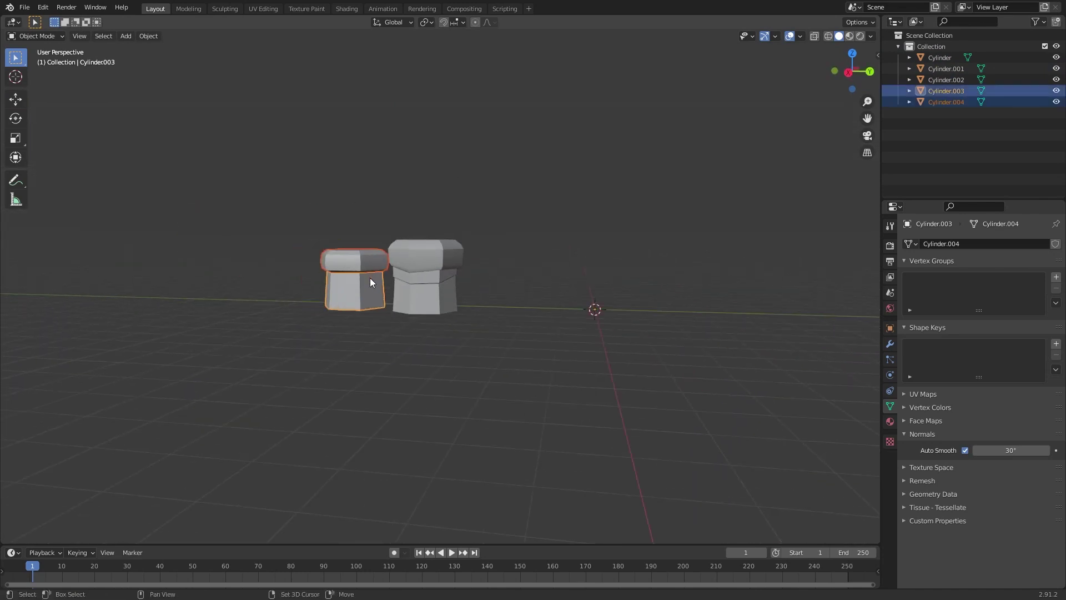
key(shift+d)
right_click(369, 280)
key(Tab)
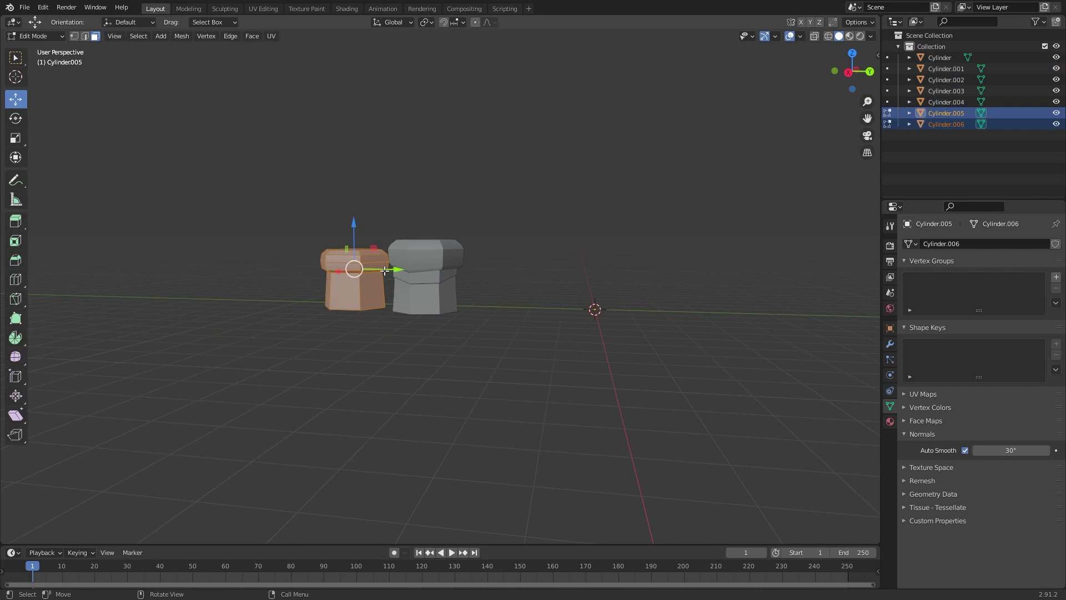
drag(382, 269, 634, 277)
key(Tab)
Select one corner's edges through the duplicate's cap and base and pull that corner inward in top view
scroll(498, 297, up, 5)
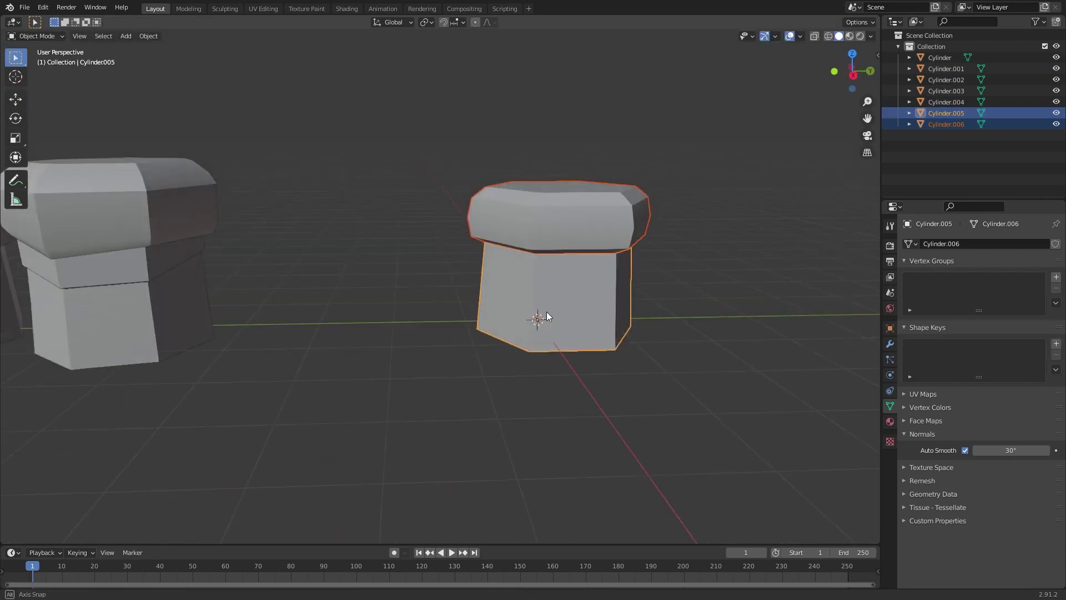
middle_drag(547, 316, 500, 314)
middle_drag(549, 259, 523, 267)
key(Tab)
scroll(508, 288, up, 5)
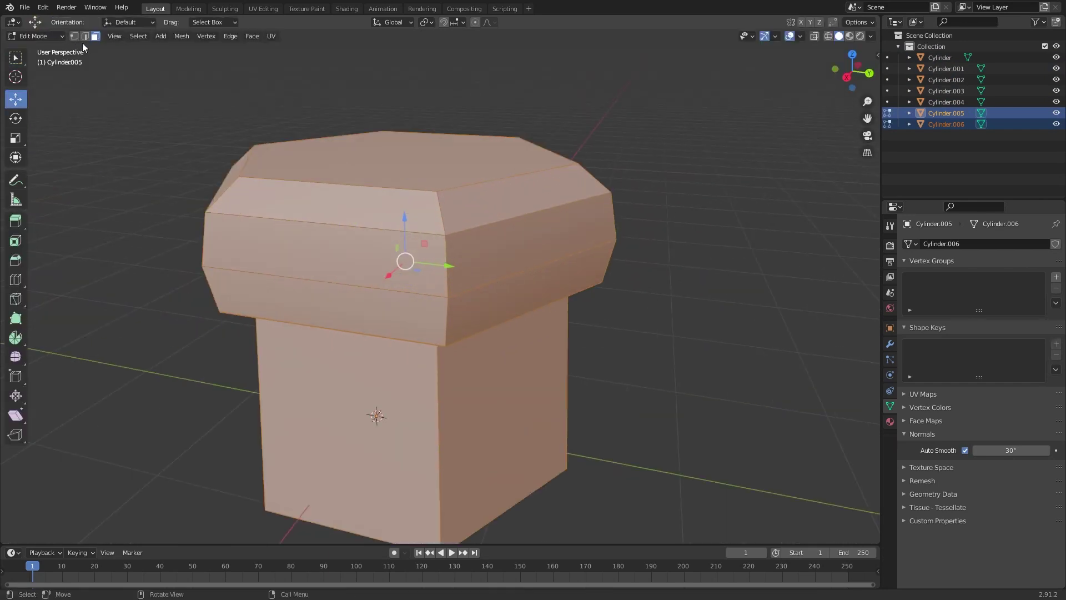
key(2)
alt+click(444, 215)
middle_drag(443, 284, 507, 302)
alt+shift+click(428, 176)
scroll(497, 272, down, 6)
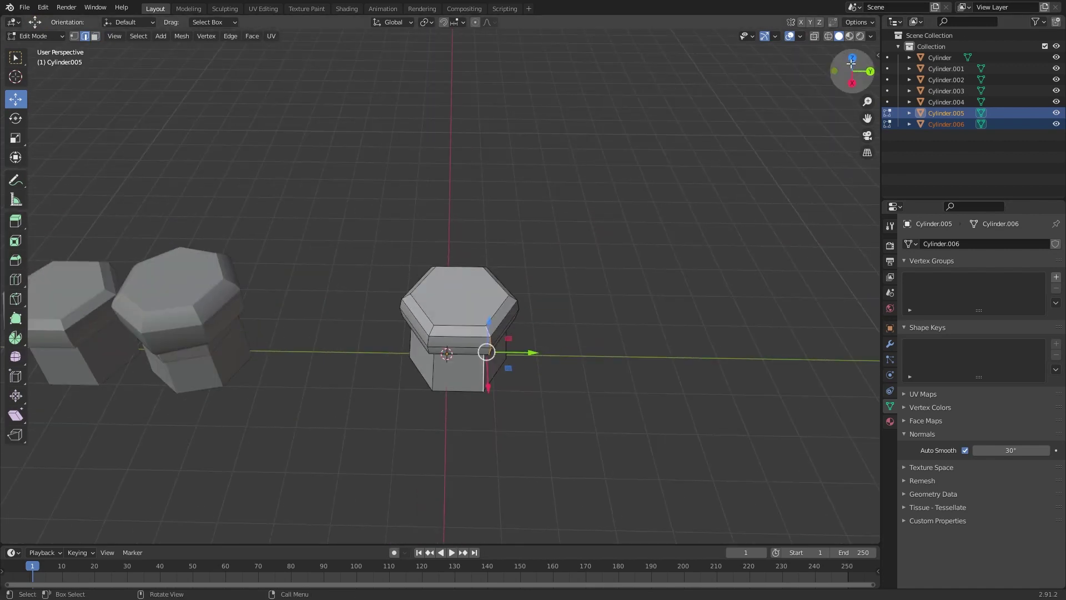
middle_drag(832, 67, 820, 92)
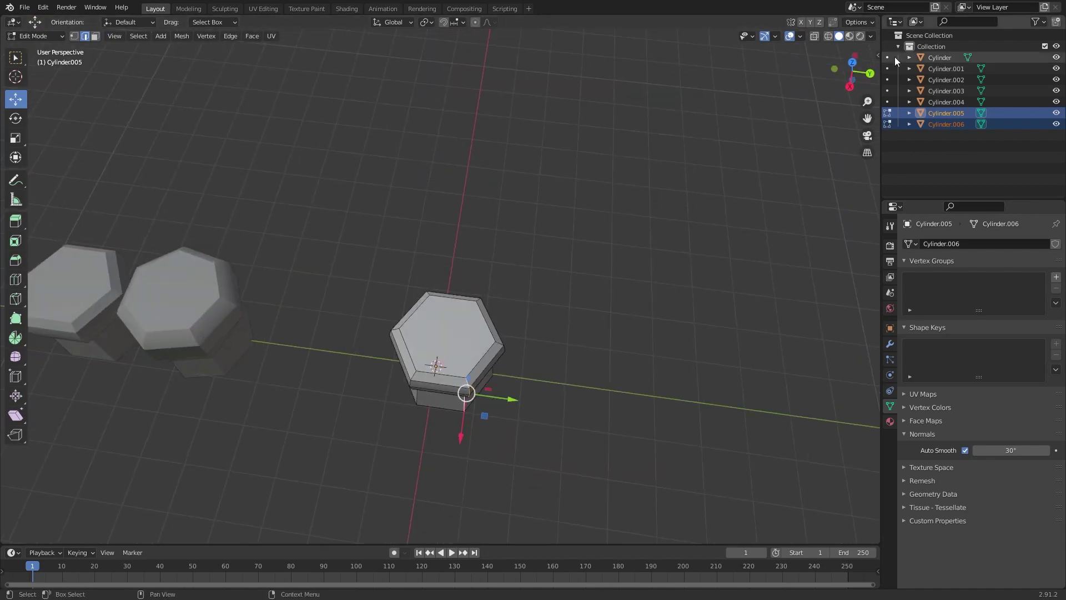
click(853, 63)
scroll(615, 229, up, 4)
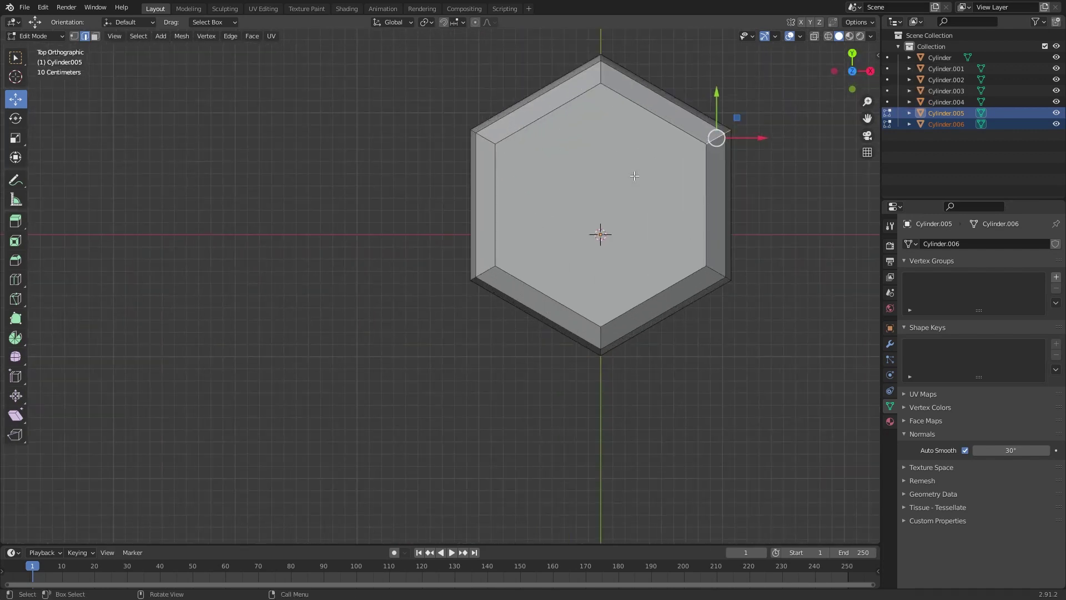
shift+middle_drag(738, 166, 554, 215)
scroll(558, 213, up, 2)
drag(611, 150, 538, 197)
scroll(559, 227, down, 2)
scroll(559, 228, up, 1)
Select another corner of the duplicated cliff and shift it slightly in top view to make the outline irregular
alt+click(311, 327)
scroll(315, 329, down, 2)
drag(342, 317, 355, 310)
alt+click(445, 368)
drag(440, 370, 444, 314)
key(ctrl+z)
middle_drag(449, 383, 522, 311)
key(ctrl+z)
Move the reshaped duplicate away from the world origin beside the other cliffs
scroll(463, 290, down, 6)
drag(521, 223, 214, 264)
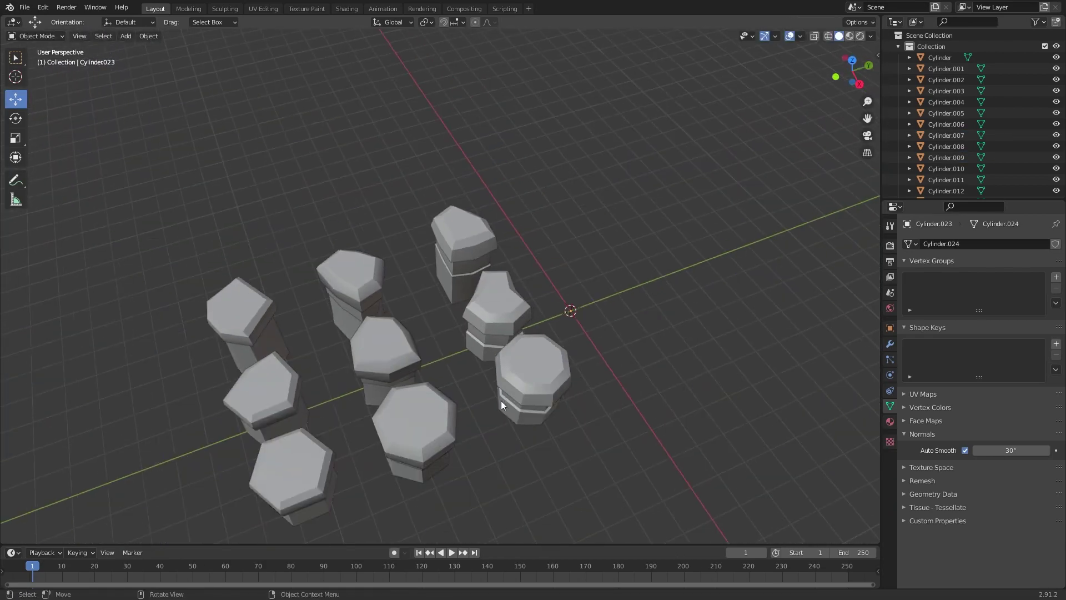
middle_drag(498, 398, 435, 410)
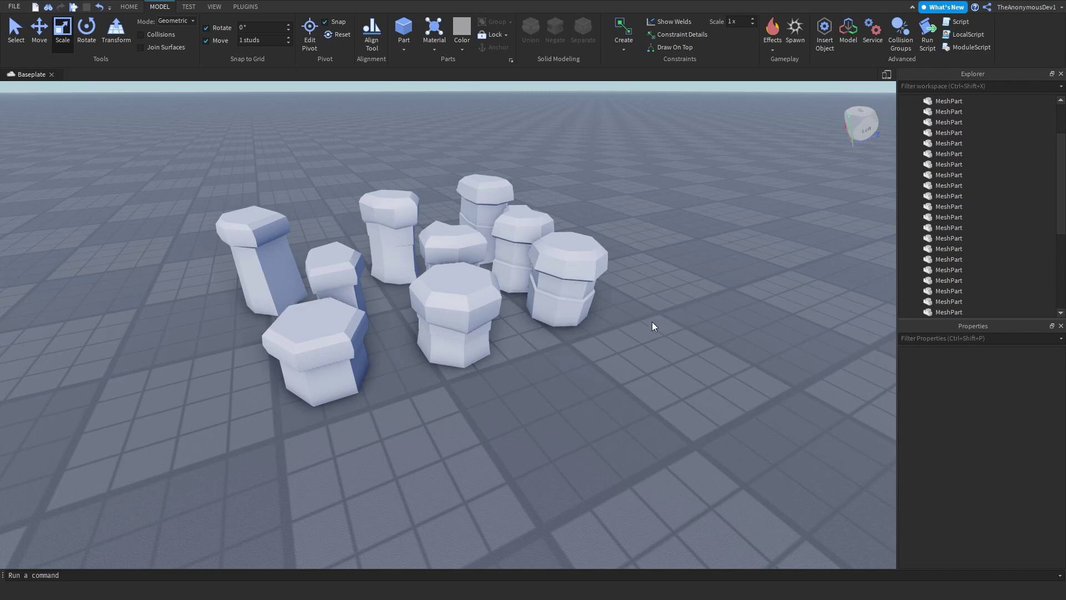
Switch to Roblox Studio and move the three back cliffs out of the cluster into one spaced row
right_drag(648, 325, 648, 324)
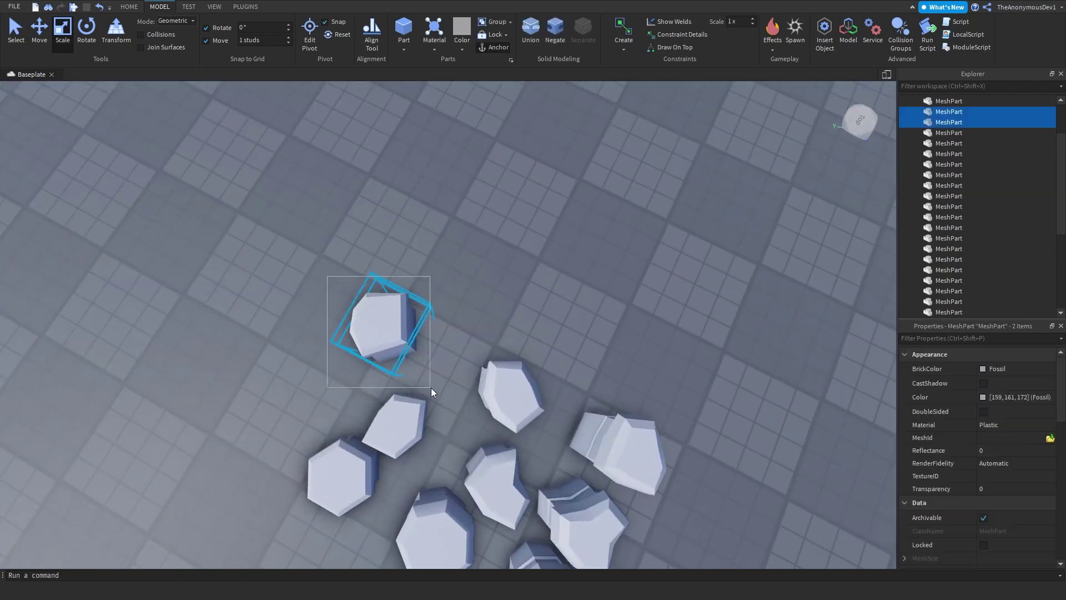
drag(382, 342, 479, 276)
right_drag(546, 388, 546, 388)
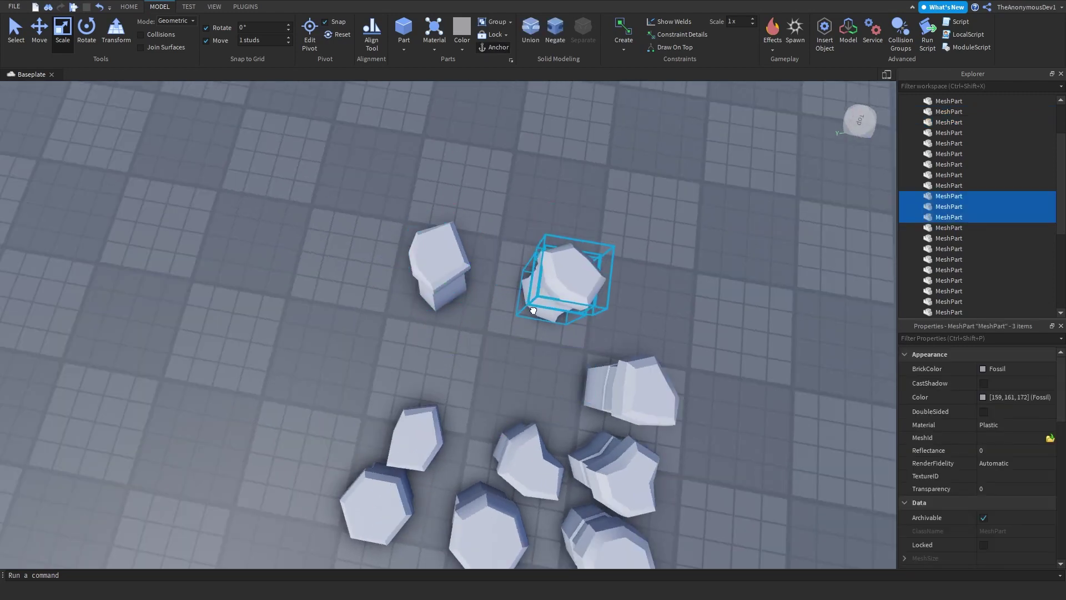
drag(533, 311, 534, 310)
right_drag(517, 325, 518, 326)
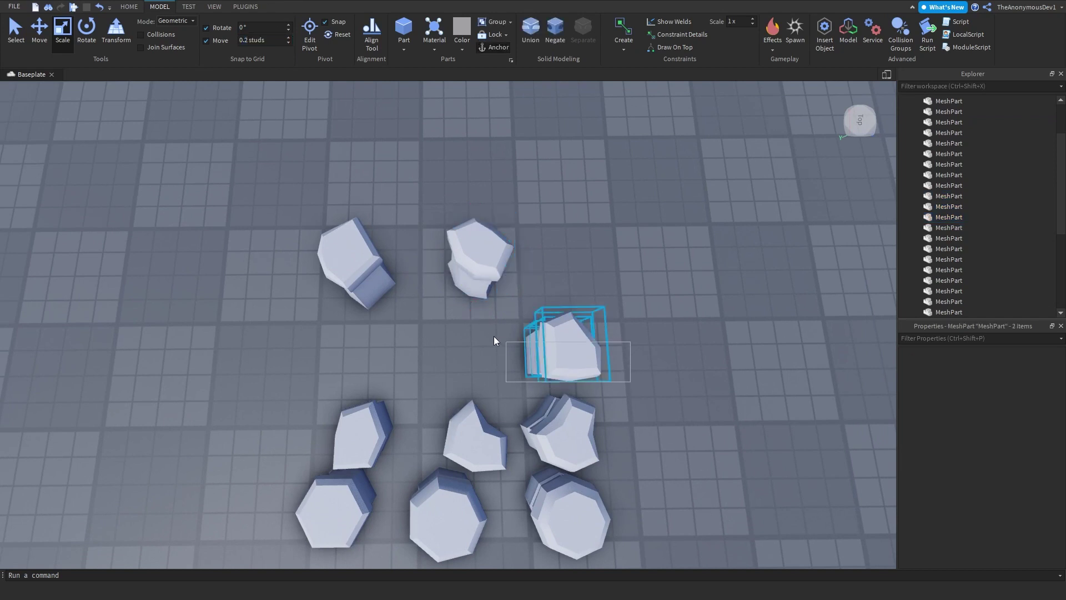
drag(491, 336, 490, 335)
key(d)
drag(531, 355, 488, 282)
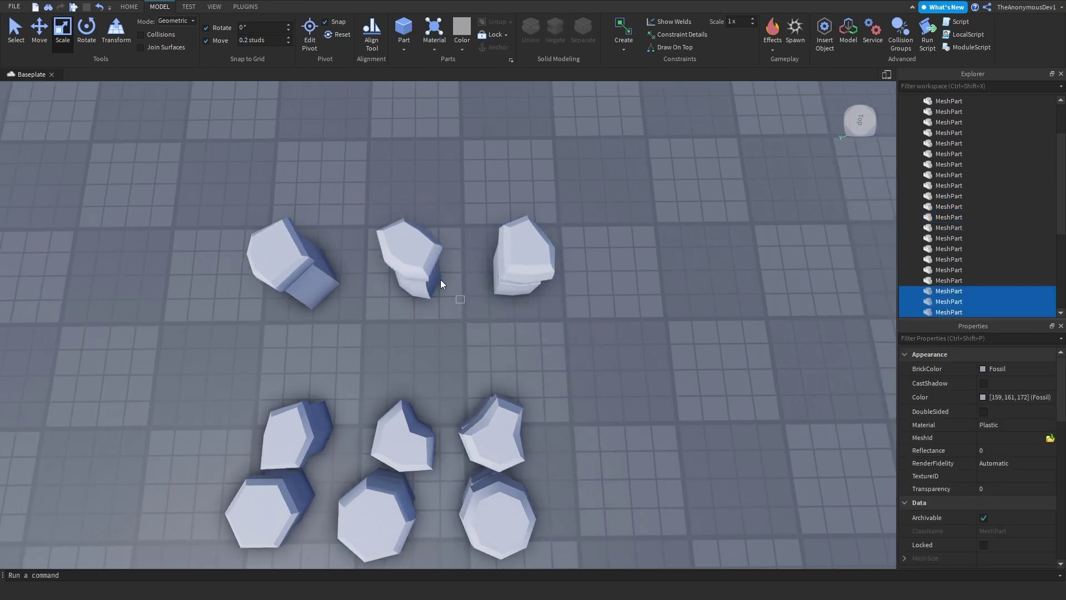
Select the two-part cliff at the end of the back row and shift it slightly into line
key(a)
click(473, 312)
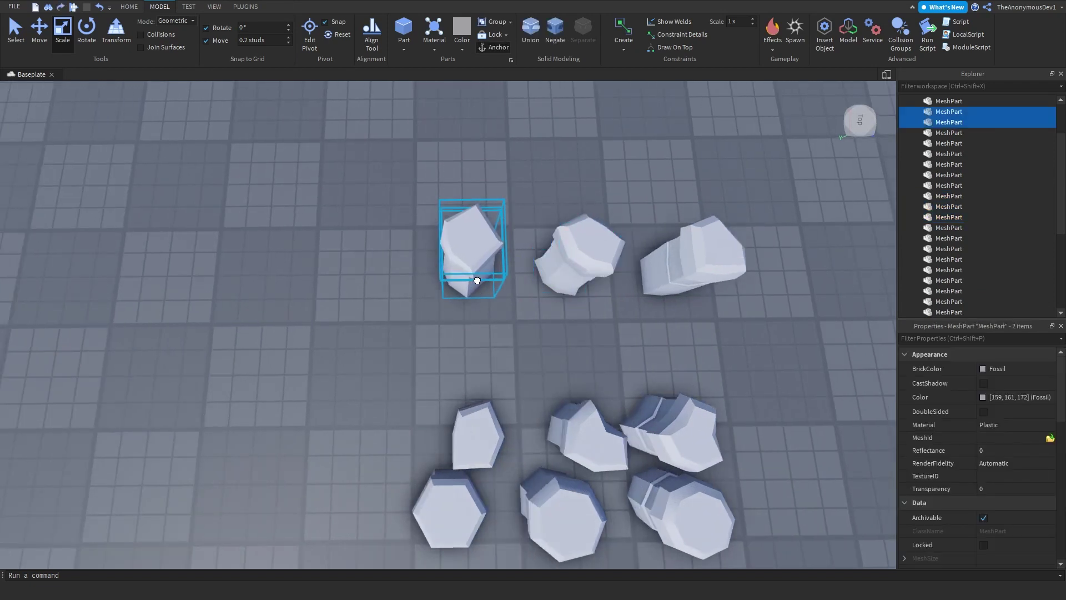
drag(476, 281, 470, 282)
scroll(490, 348, down, 4)
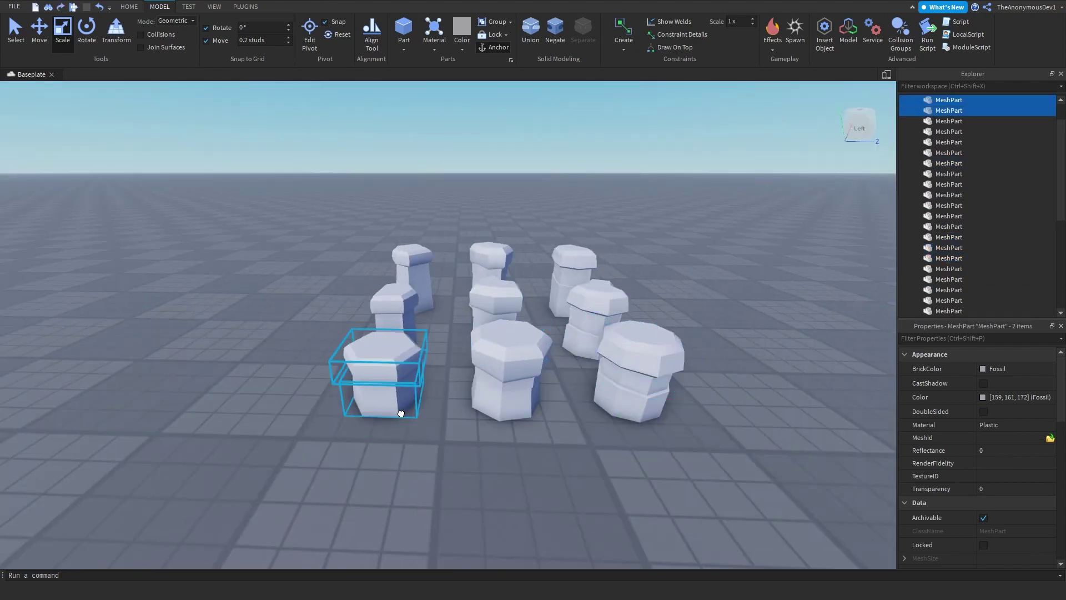
Select all parts of the nine cliffs and set their material to SmoothPlastic
right_drag(401, 413, 429, 412)
key(s)
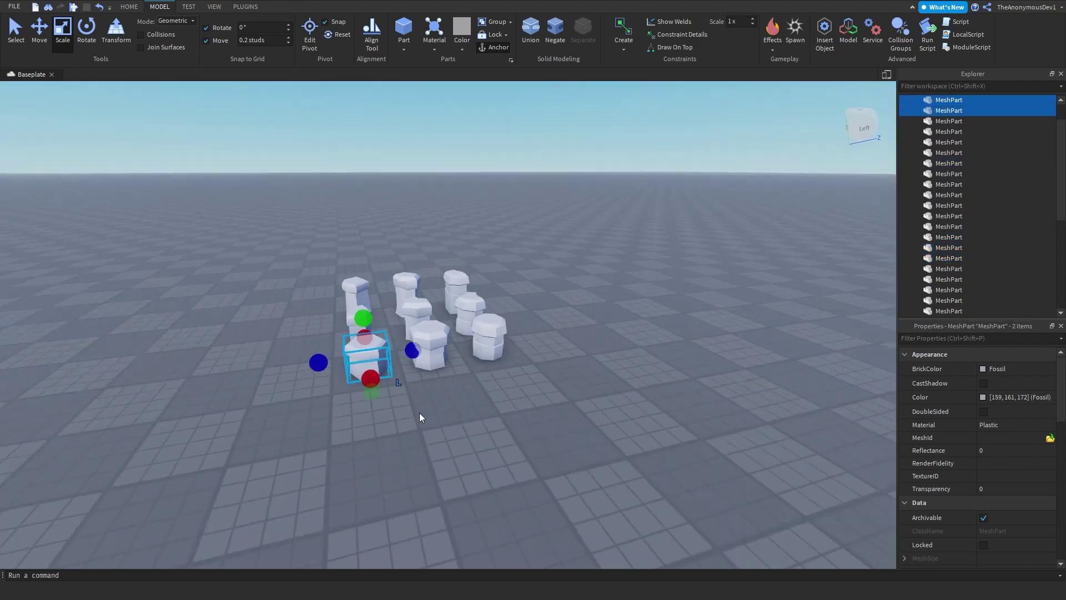
key(a)
drag(619, 415, 380, 220)
key(w)
key(d)
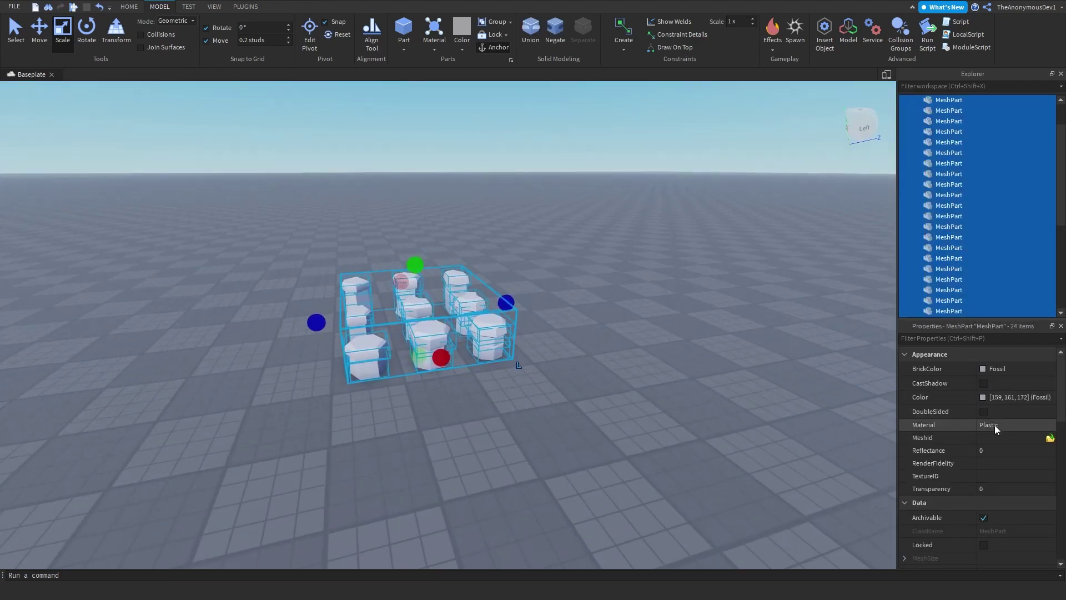
click(1005, 368)
click(1003, 563)
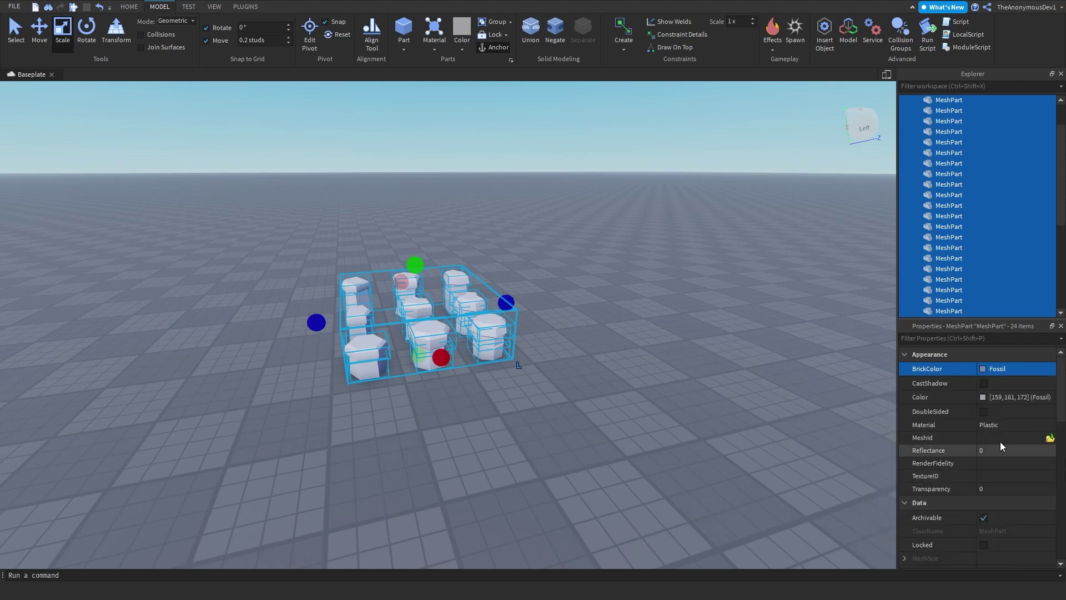
click(1002, 425)
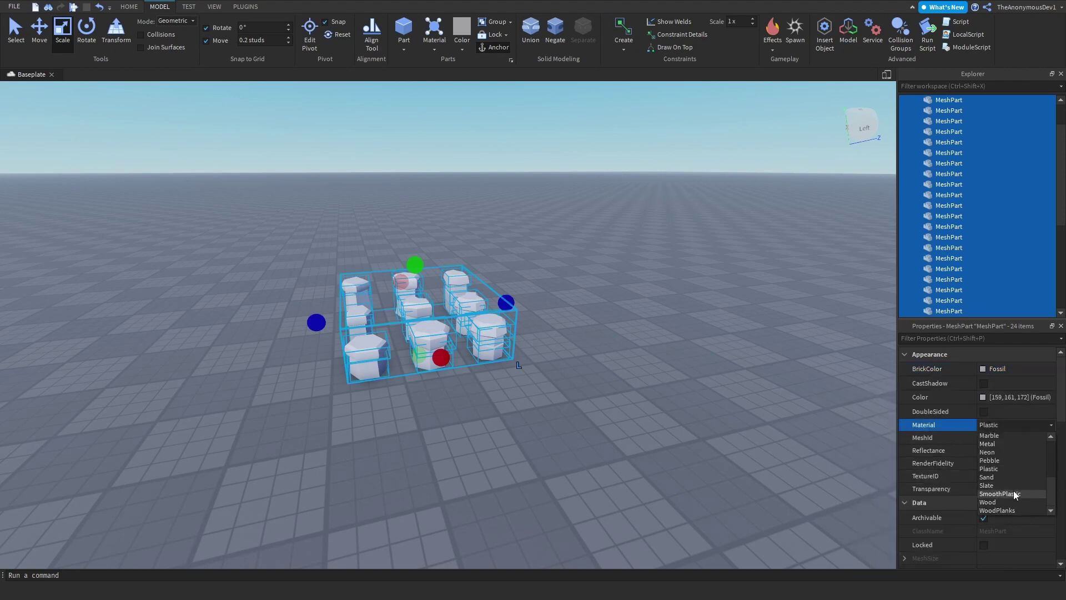
click(1014, 491)
Select the cap part of all nine cliffs and rename these parts Top
click(628, 368)
key(w)
right_drag(628, 368, 628, 367)
key(a)
click(431, 341)
right_drag(431, 340, 438, 333)
scroll(438, 333, up, 3)
scroll(439, 333, down, 3)
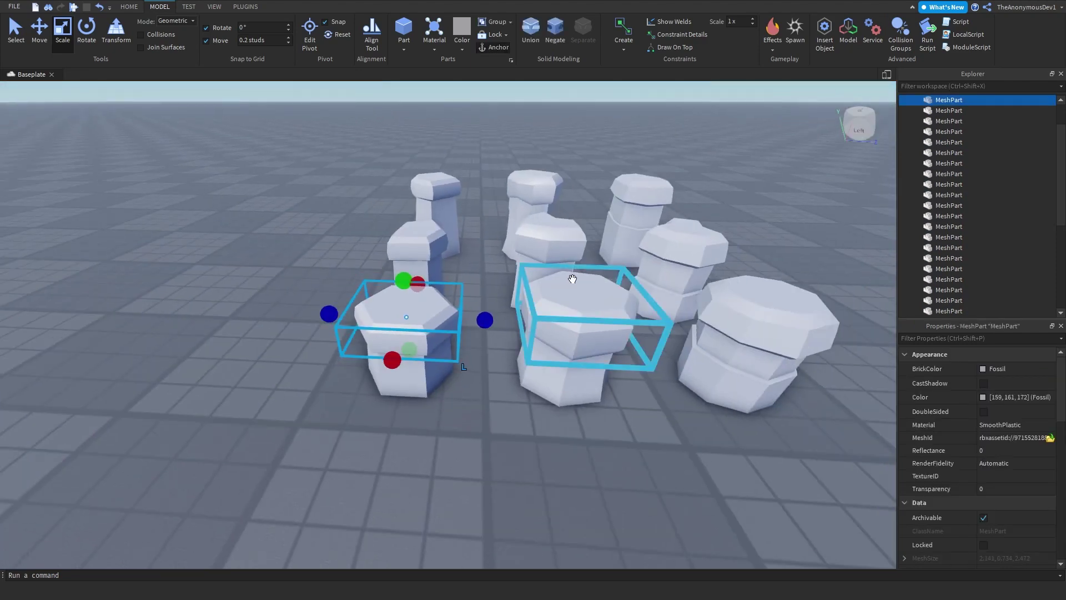
shift+click(572, 278)
right_drag(572, 279, 588, 250)
shift+click(588, 250)
right_drag(573, 213, 572, 211)
ctrl+click(470, 155)
ctrl+click(245, 165)
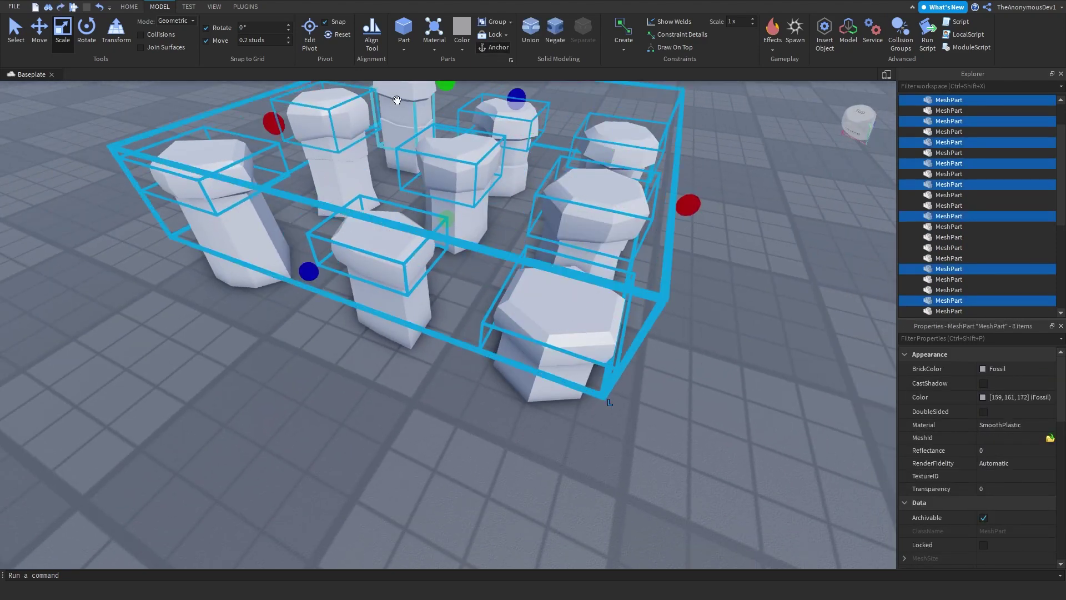
drag(400, 98, 631, 269)
scroll(631, 268, down, 3)
key(ctrl+z)
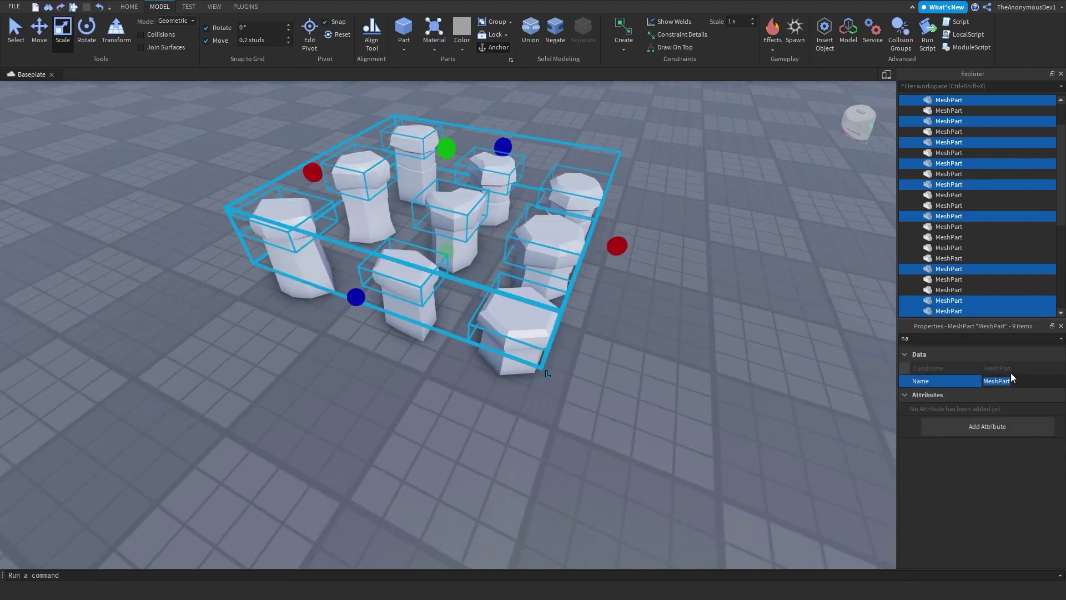
text(Top)
key(Return)
Select the lowest part of all nine cliffs and rename these parts Bottom
click(777, 298)
scroll(567, 344, up, 4)
right_drag(567, 344, 490, 292)
shift+click(352, 296)
right_drag(353, 295, 473, 285)
shift+click(452, 321)
shift+click(507, 315)
ctrl+click(561, 267)
shift+click(462, 282)
key(a)
right_drag(597, 291, 532, 272)
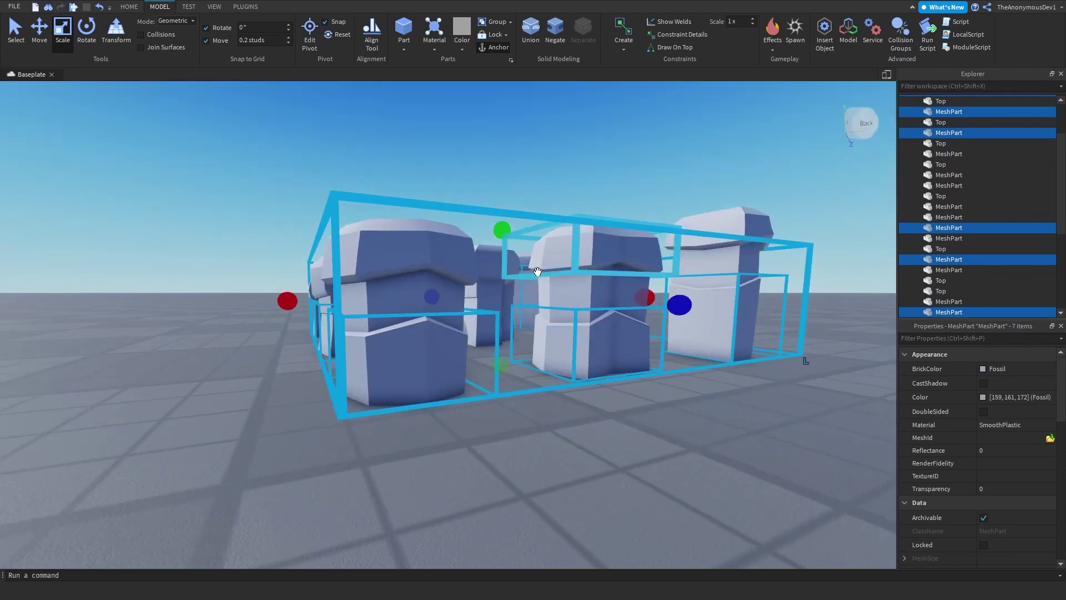
shift+click(498, 306)
key(d)
right_drag(498, 305, 493, 307)
key(w)
shift+click(518, 340)
right_drag(519, 341, 545, 360)
key(f)
click(936, 337)
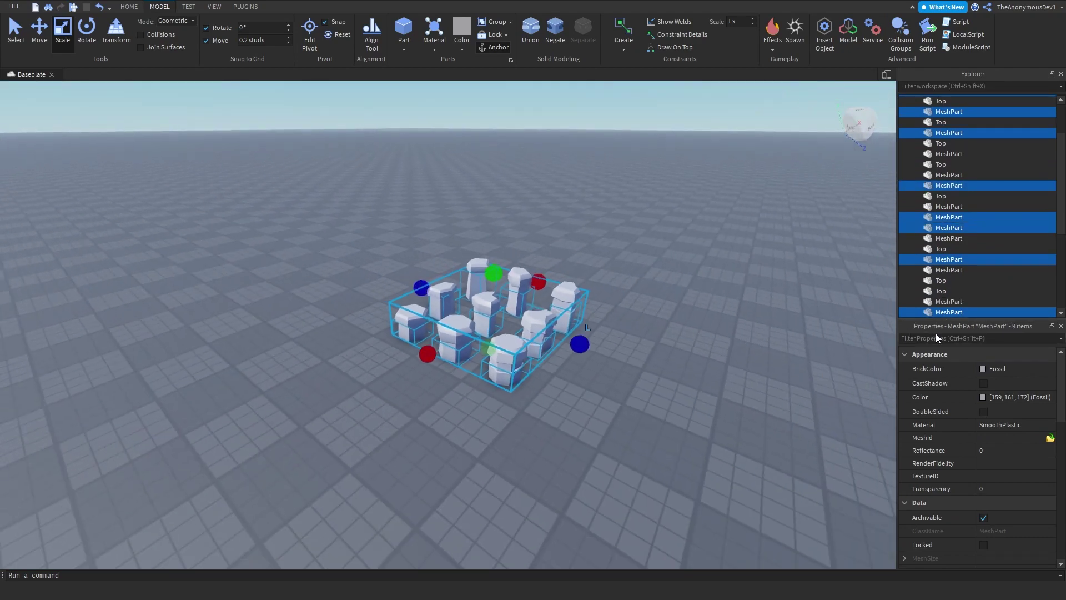
text(naBottom)
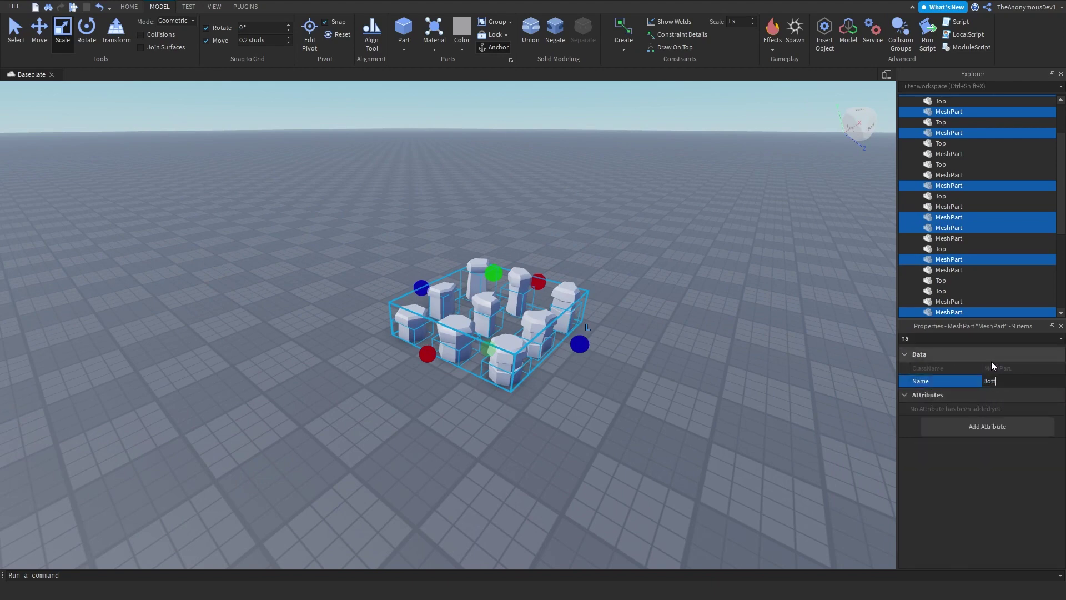
key(Return)
Select the middle part of the six three-part cliffs and rename these parts Middle
click(488, 434)
key(w)
right_drag(488, 430, 489, 434)
scroll(490, 439, up, 6)
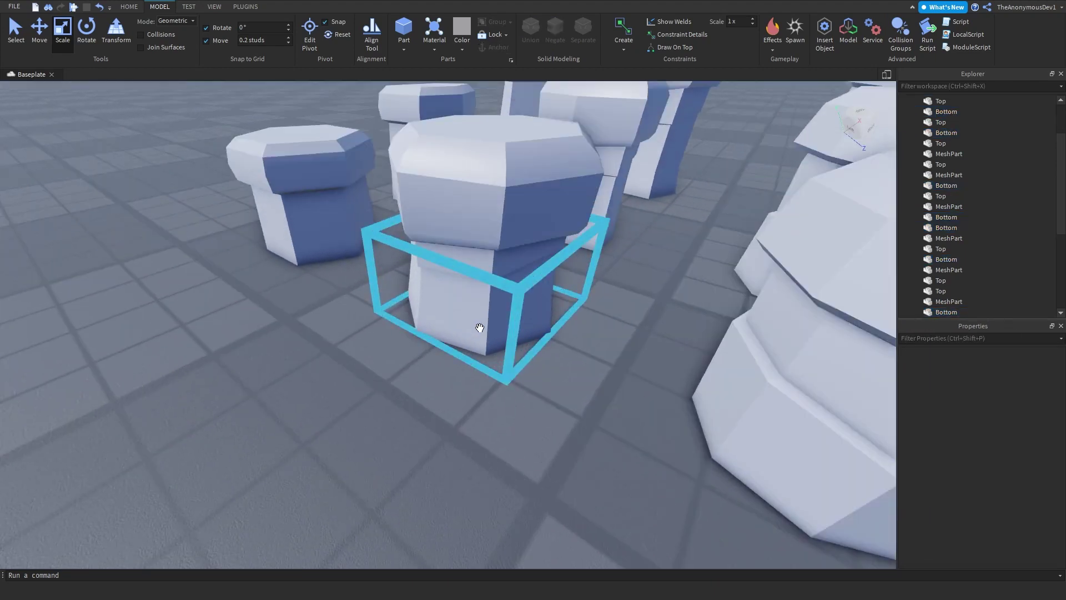
scroll(484, 231, down, 3)
click(487, 251)
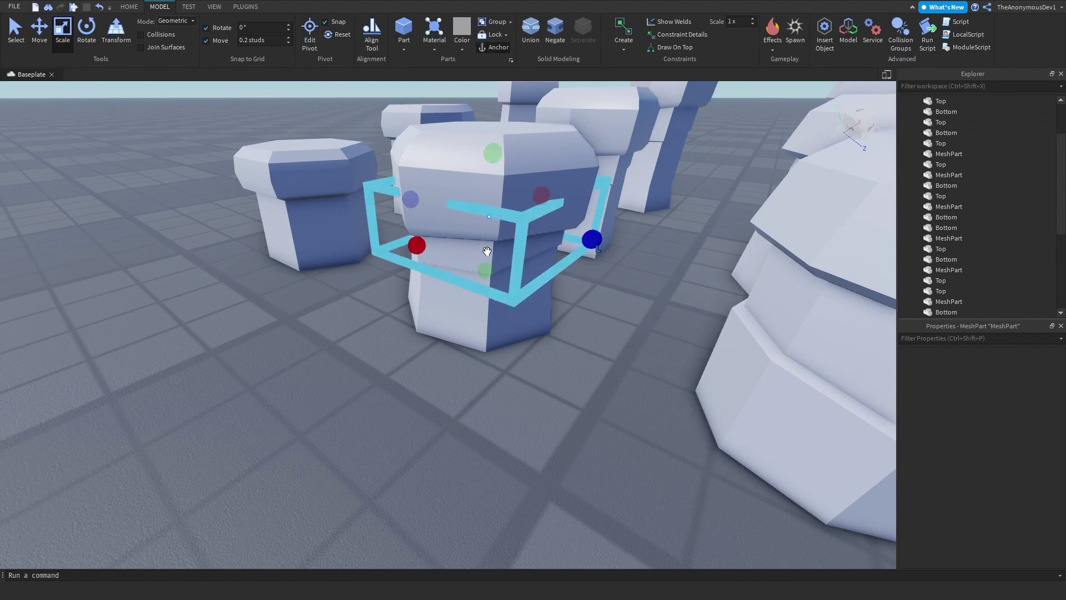
right_drag(487, 251, 492, 252)
key(a)
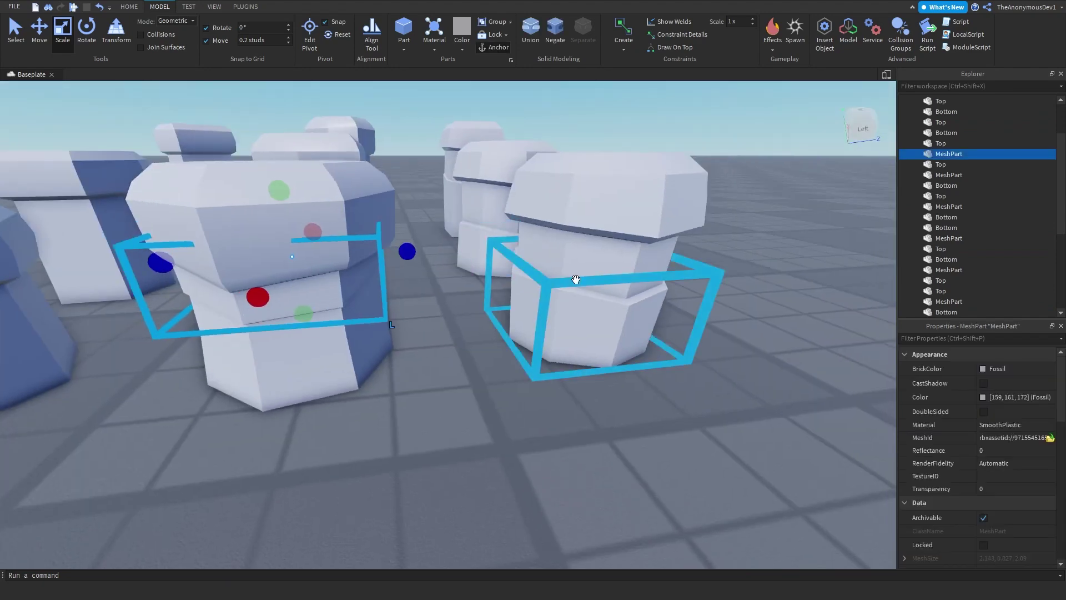
shift+click(577, 262)
right_drag(577, 262, 482, 269)
key(d)
shift+click(515, 225)
key(w)
right_drag(514, 224, 500, 245)
ctrl+click(487, 140)
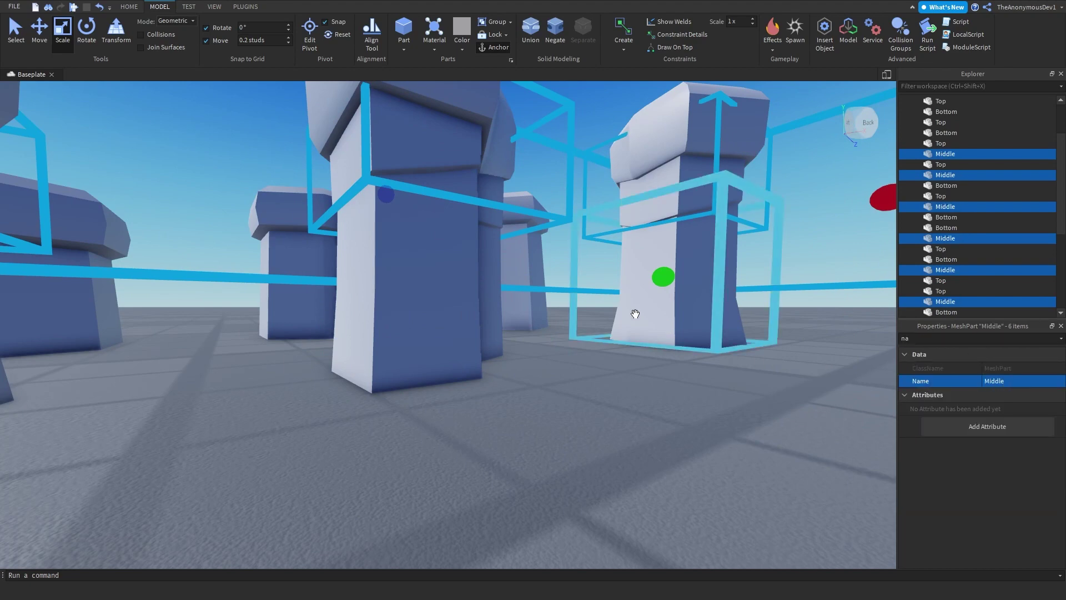
Group all parts of the nine cliffs into one model and ungroup it again, so same-named parts are listed together
right_drag(585, 298, 615, 307)
scroll(615, 307, down, 6)
drag(536, 363, 318, 215)
key(ctrl+g)
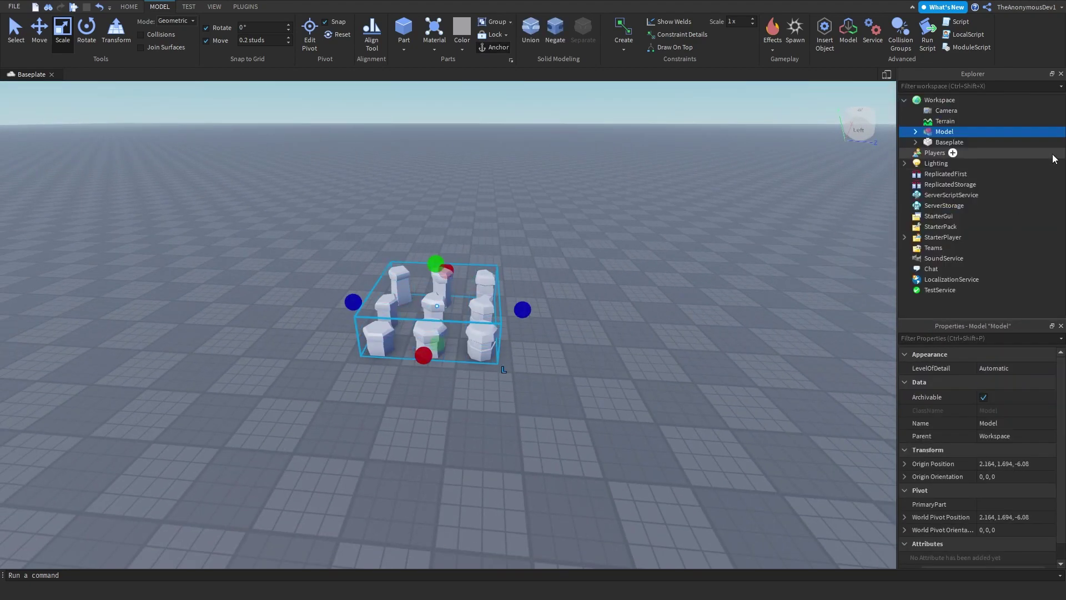
key(ctrl+u)
scroll(694, 305, down, 5)
mouse_move(694, 306)
right_down()
mouse_move(661, 283)
mouse_move(685, 320)
right_up()
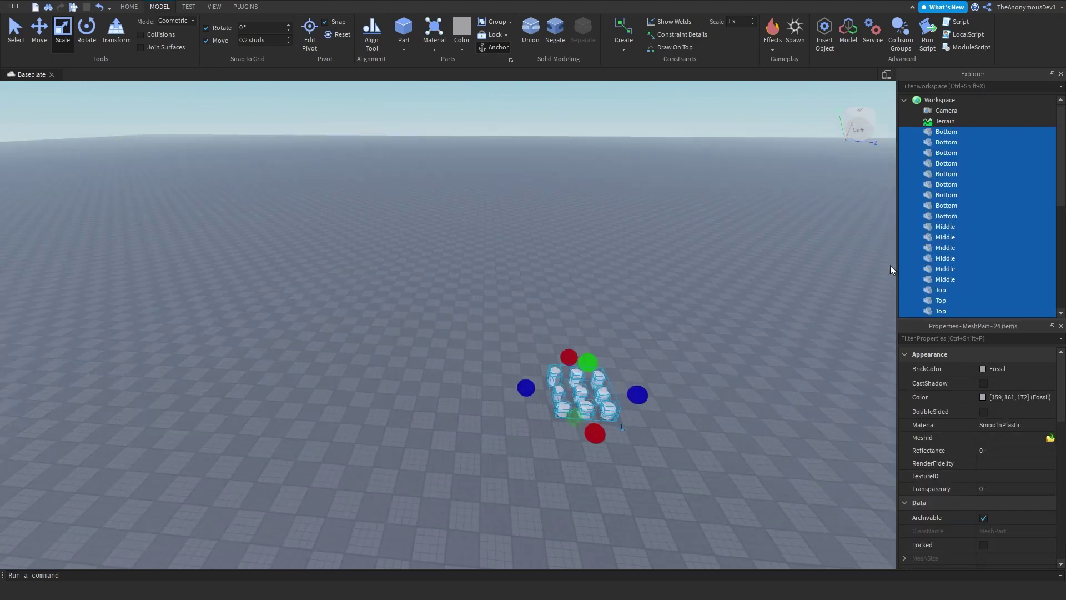
scroll(685, 320, up, 5)
click(688, 320)
Select all nine Bottom parts and set their BrickColor to Brown
scroll(935, 255, down, 4)
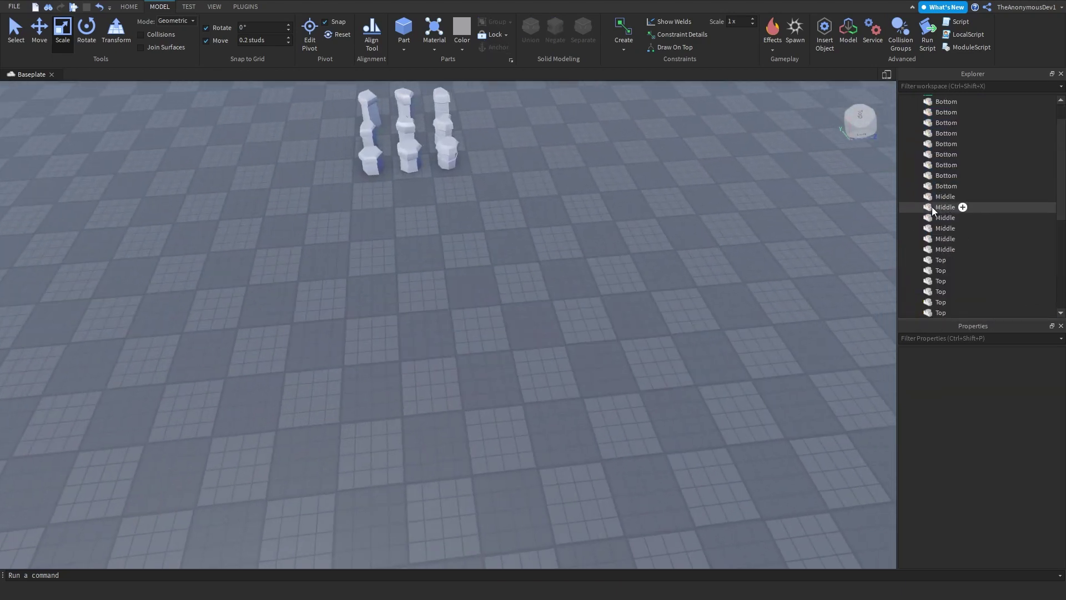
scroll(525, 206, up, 5)
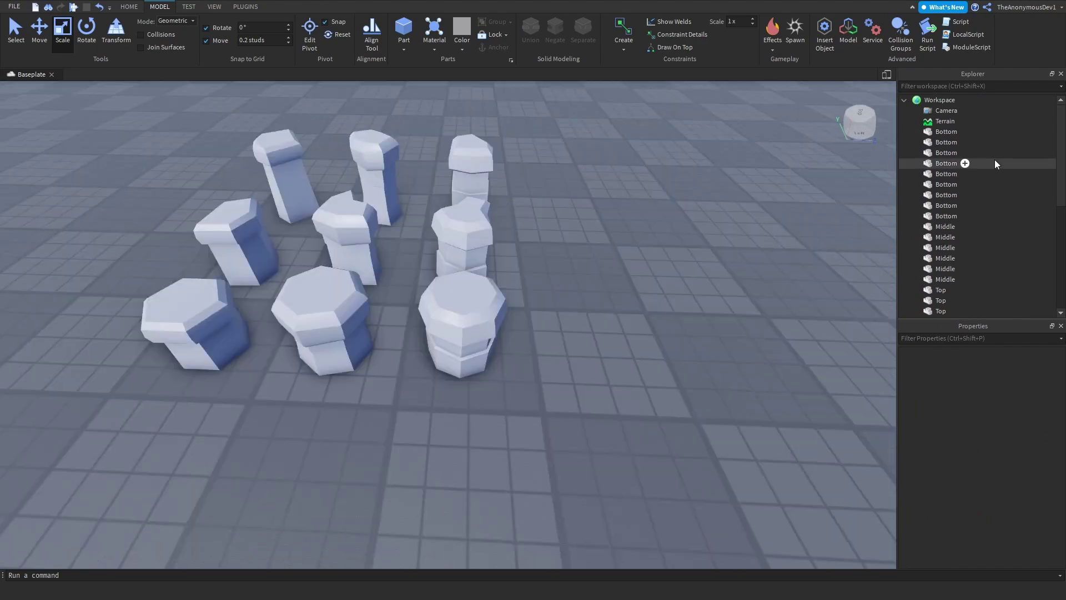
drag(989, 132, 981, 214)
scroll(447, 274, up, 4)
scroll(446, 270, up, 3)
right_drag(446, 270, 446, 264)
scroll(447, 270, down, 8)
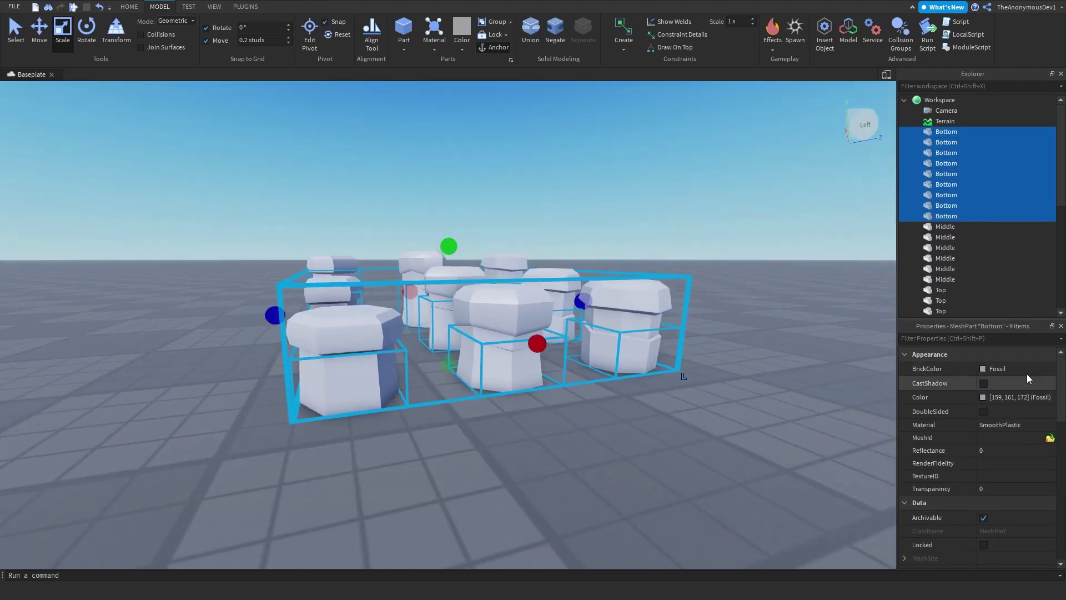
click(1017, 371)
click(1024, 523)
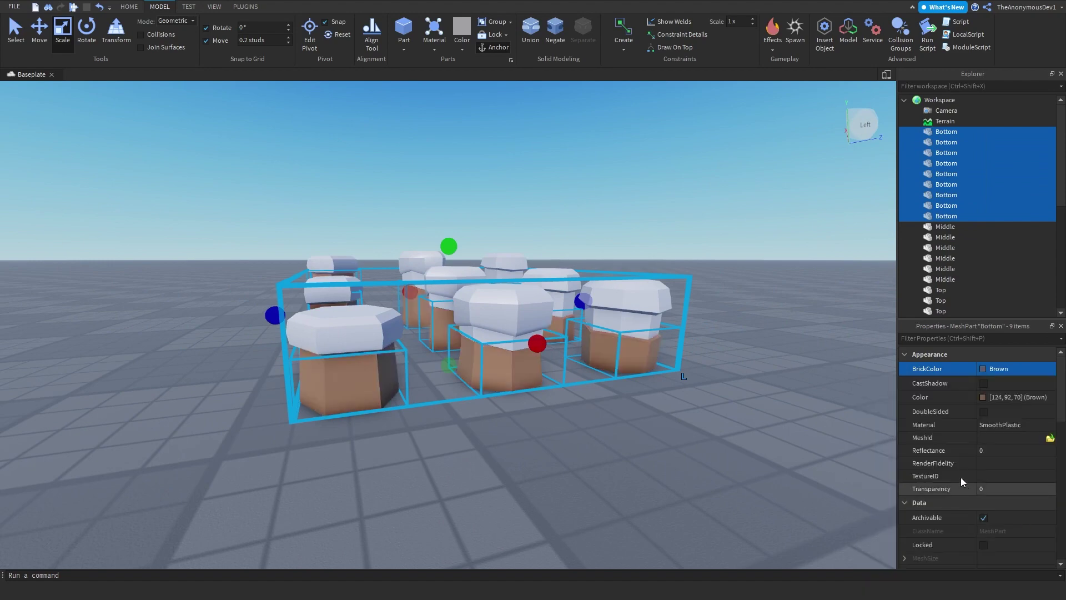
Lighten the color of the Bottom parts, ending at RGB 157, 115, 89
click(977, 398)
click(659, 238)
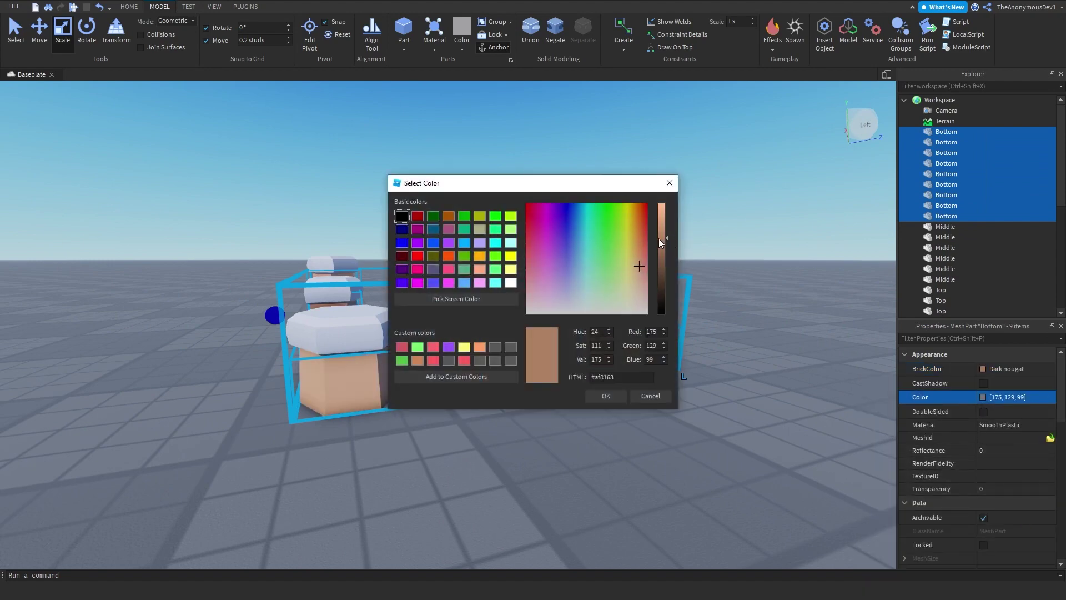
click(615, 393)
right_drag(578, 412, 578, 414)
click(978, 398)
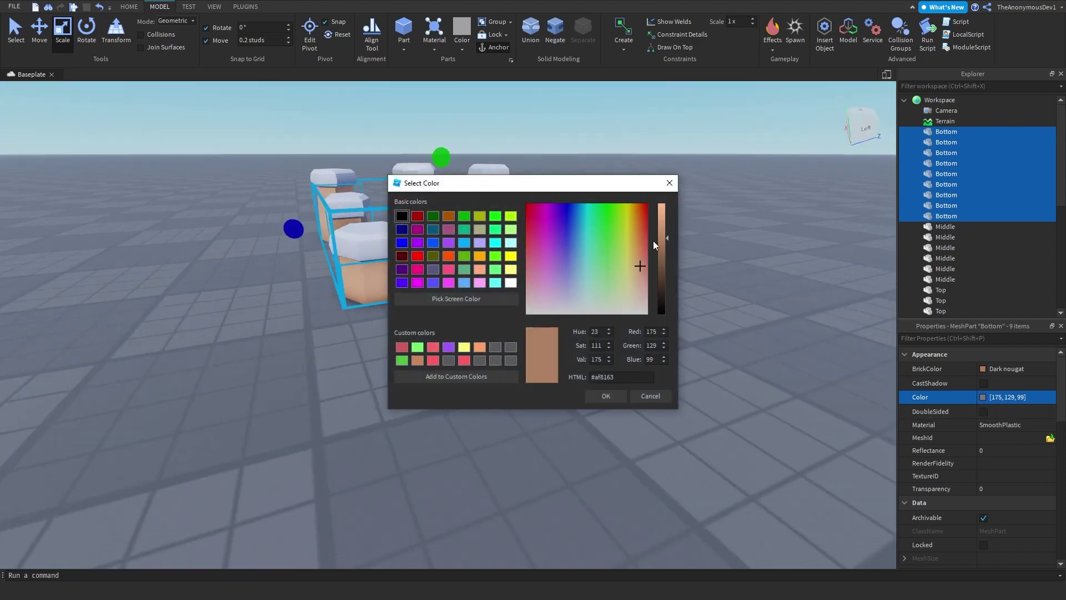
click(664, 247)
click(606, 395)
Select all nine Top parts and set their BrickColor to Bright green
scroll(975, 218, down, 3)
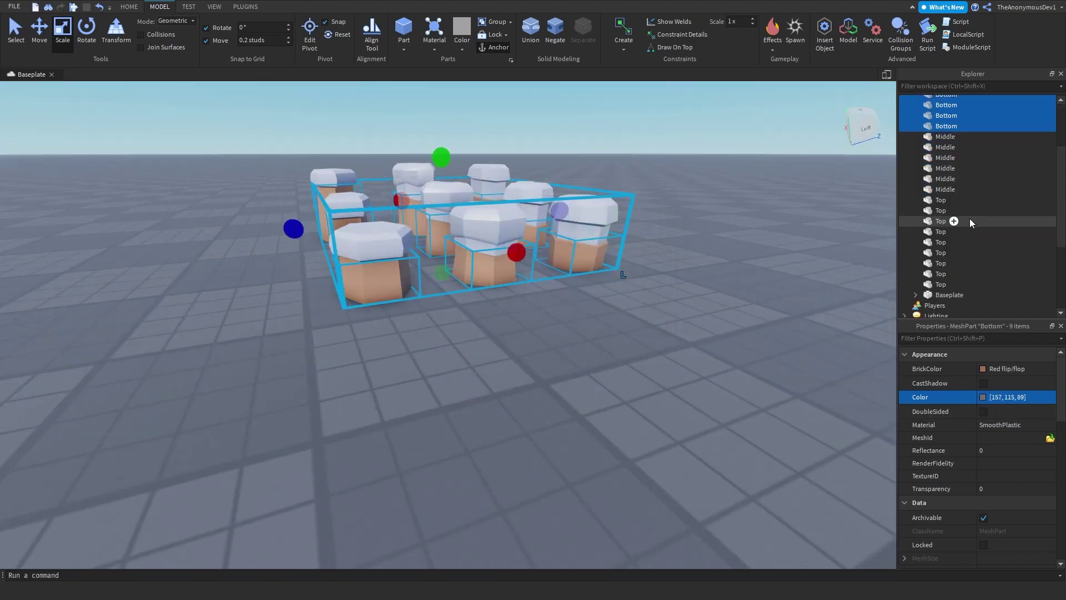
drag(975, 204, 960, 274)
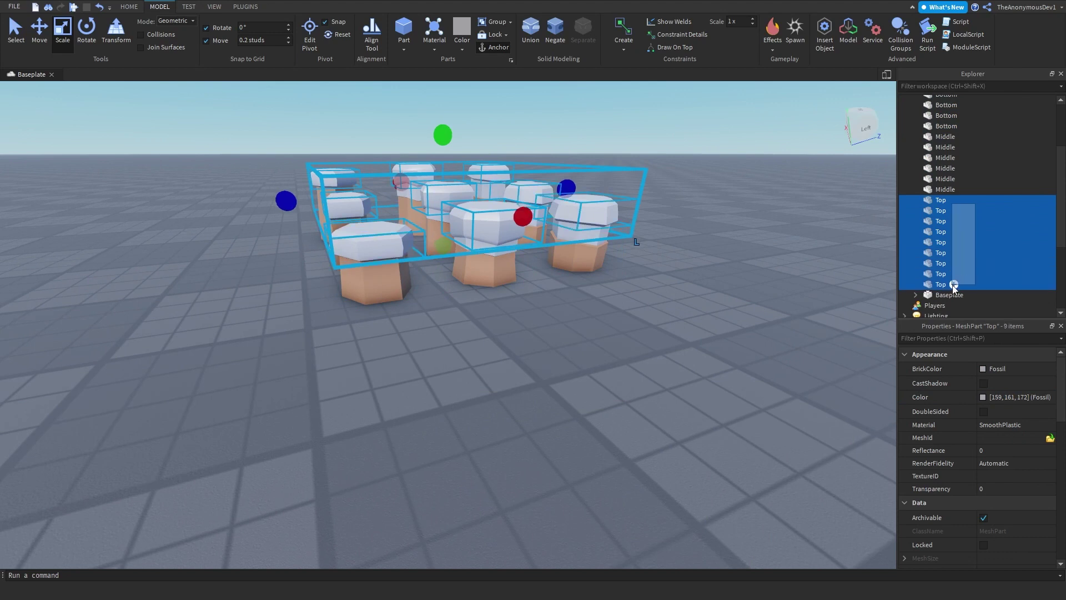
click(998, 369)
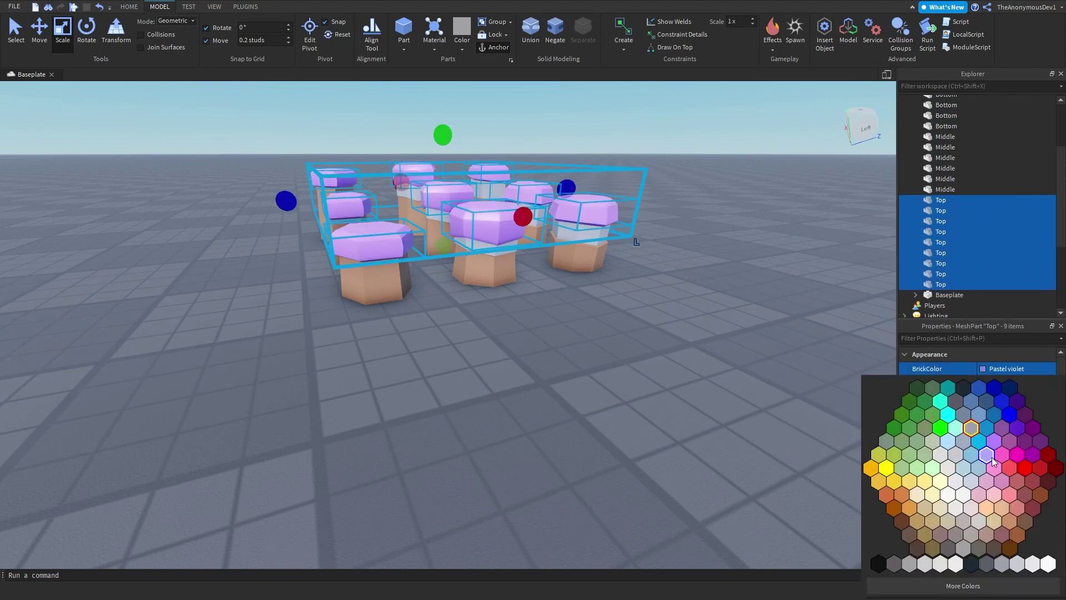
click(909, 428)
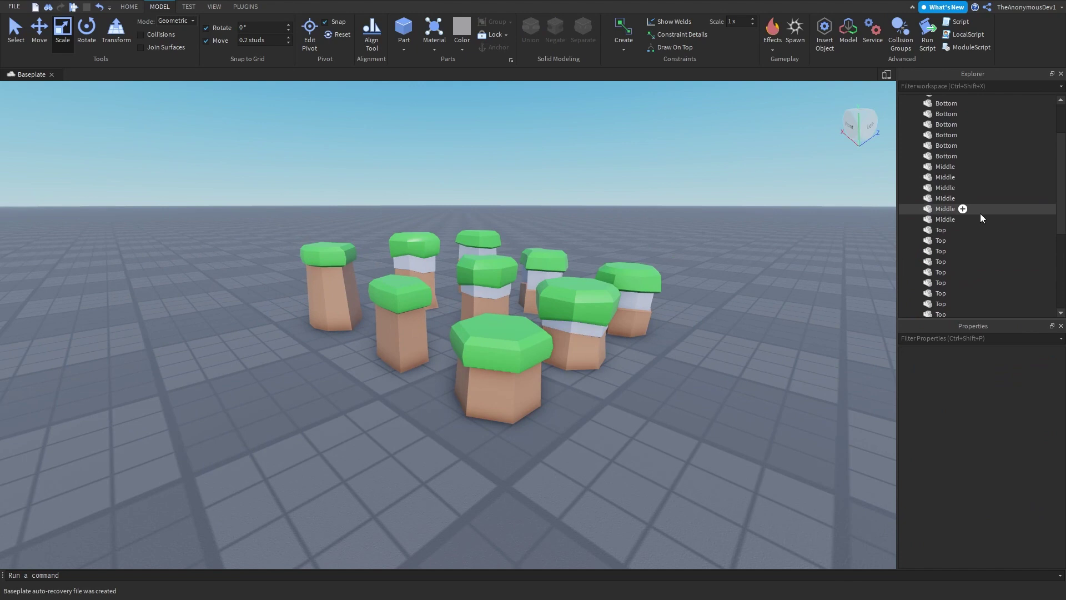
Select the six Middle parts and set their BrickColor to Brown
drag(983, 217, 967, 168)
scroll(874, 381, up, 3)
click(986, 369)
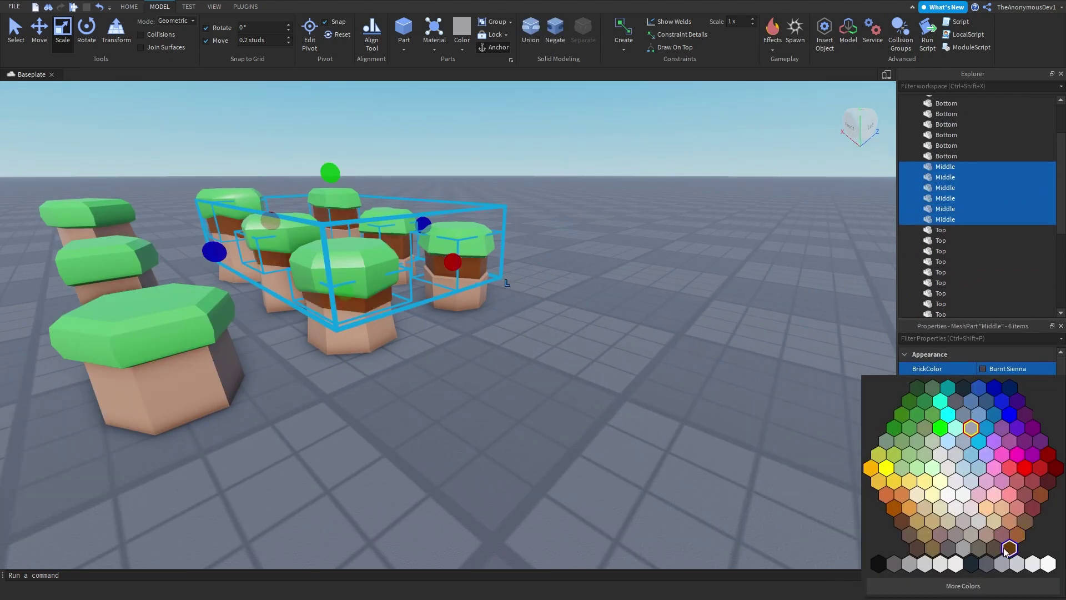
click(1024, 524)
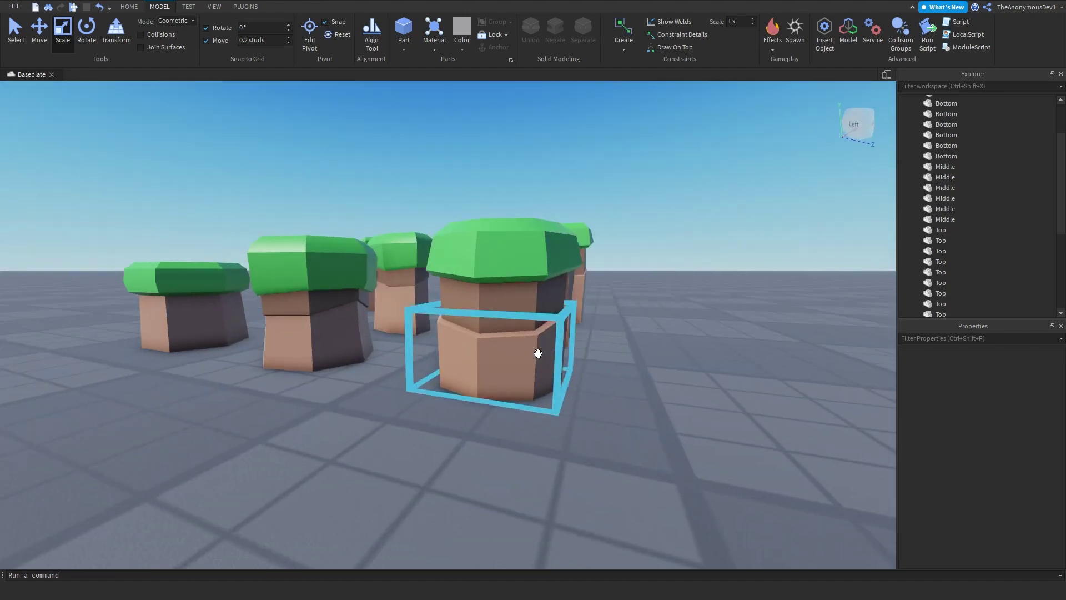
On one row of three-part cliffs, set the middle parts' color to 157, 115, 89 and the bases' BrickColor to Brown
click(533, 312)
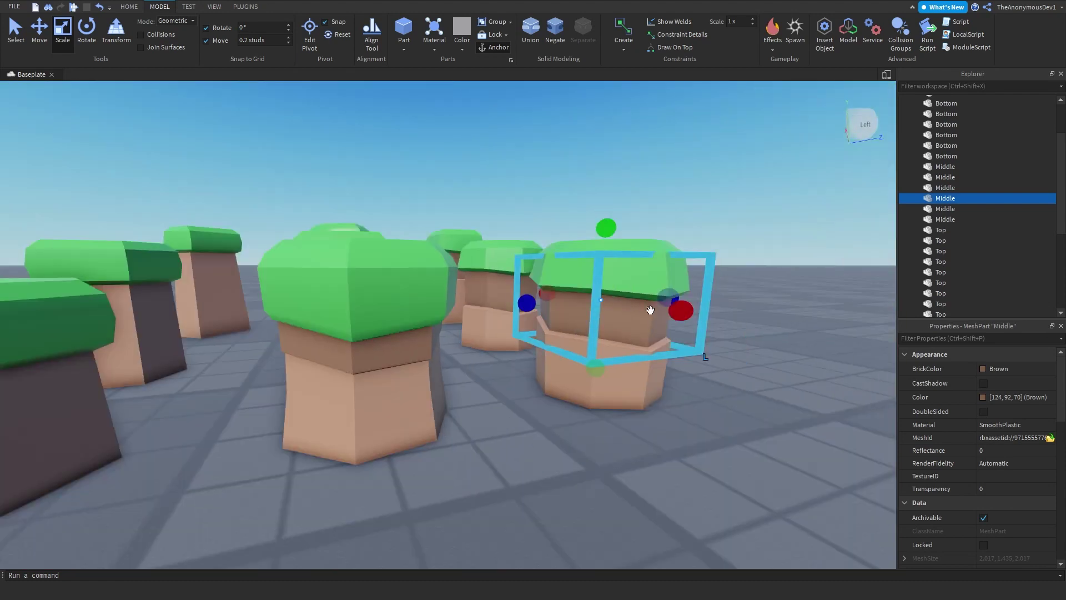
key(w)
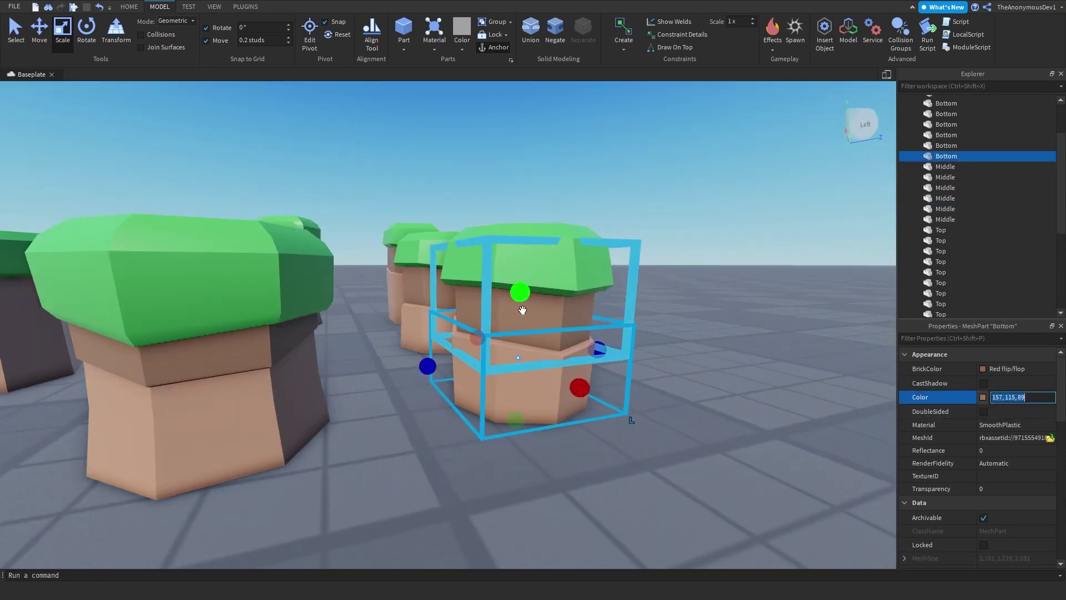
click(986, 398)
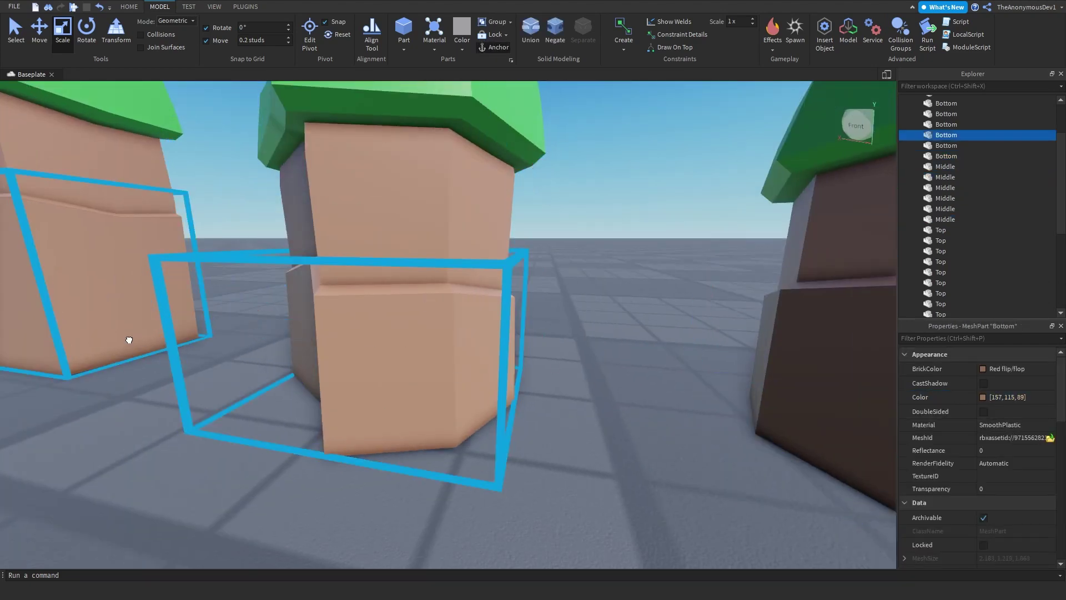
click(1016, 369)
click(1025, 522)
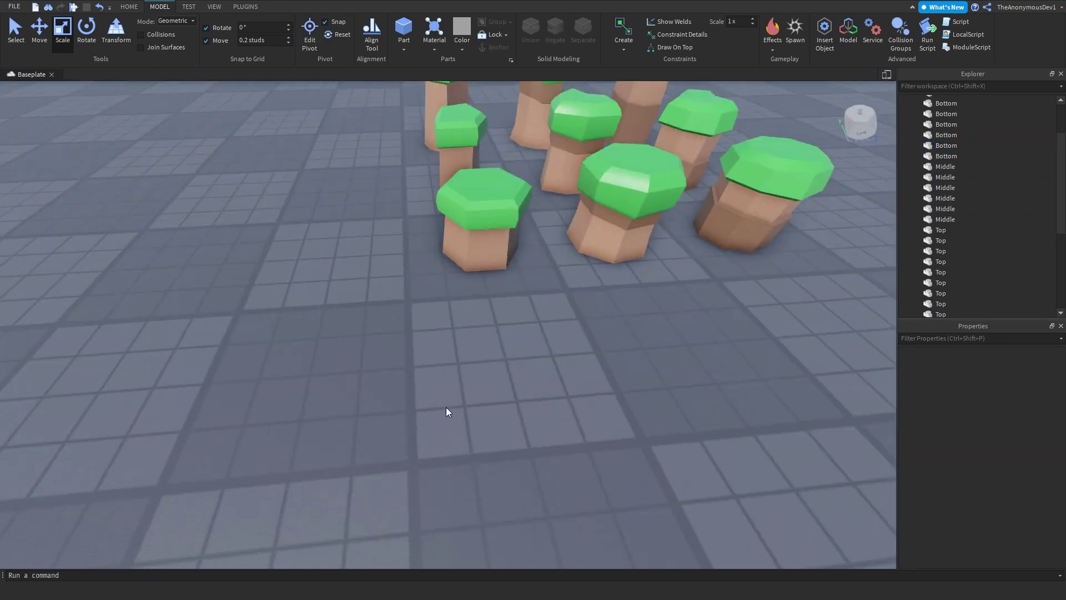
Select all nine Top parts and brighten their green to RGB 92, 186, 92
click(471, 276)
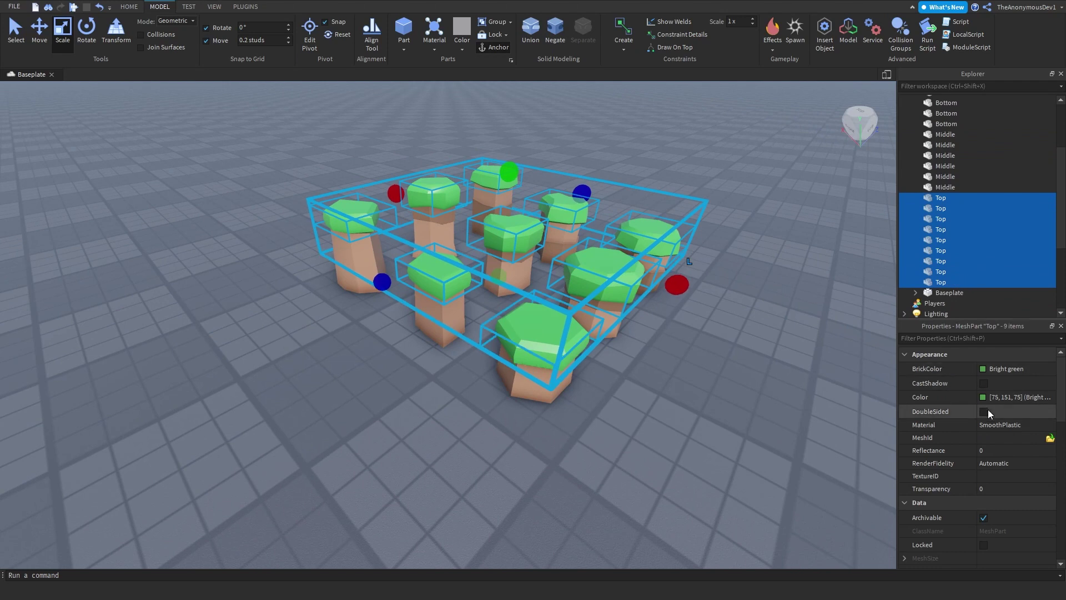
click(983, 398)
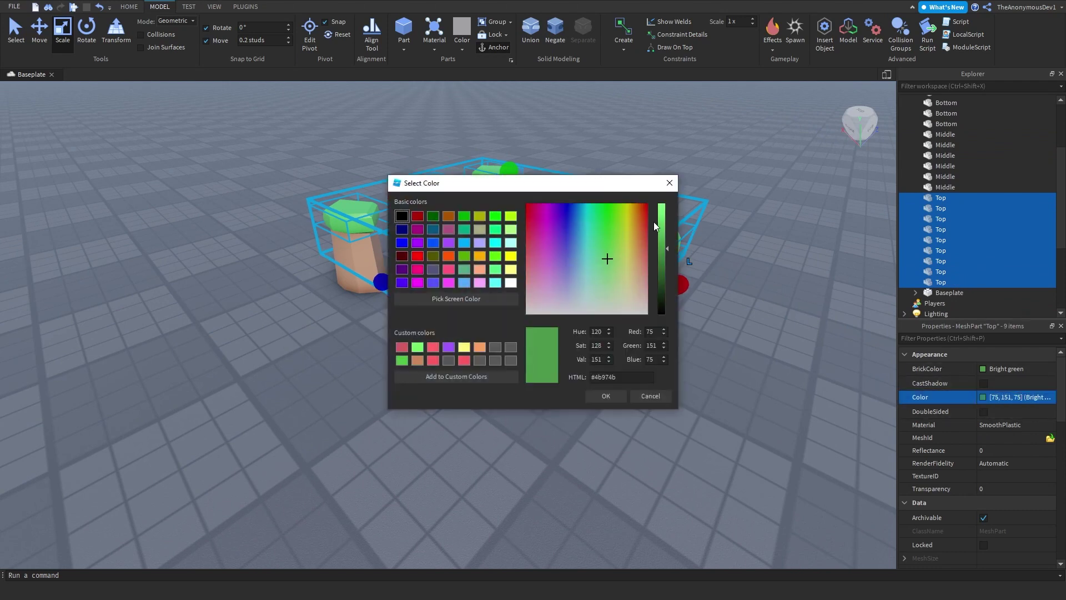
drag(662, 225, 664, 234)
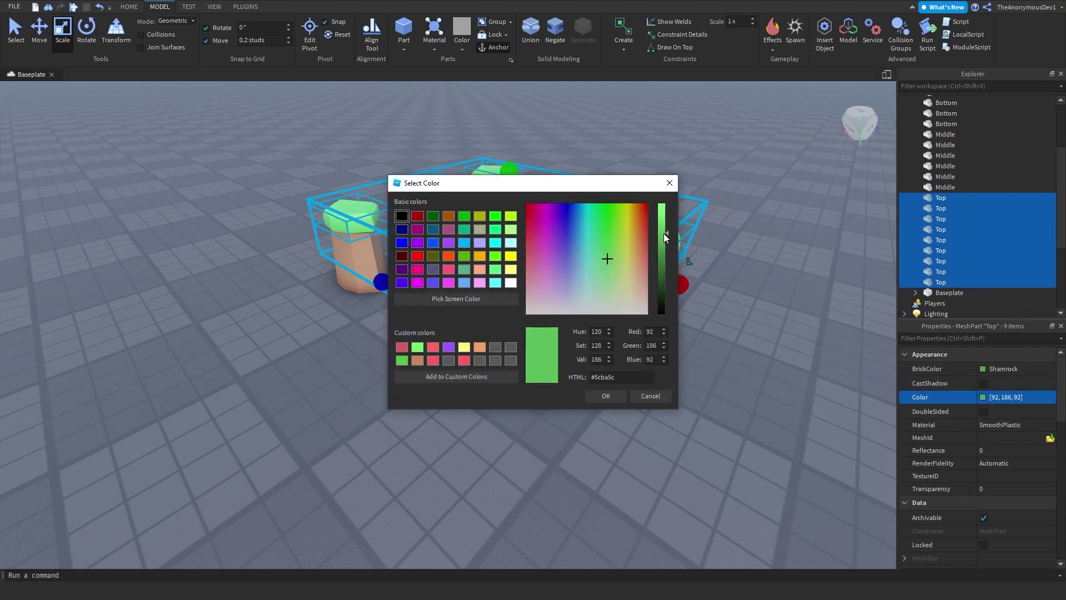
click(601, 394)
click(599, 401)
Select all nine cliffs and scale them up together on the baseplate
key(d)
right_drag(598, 401, 622, 374)
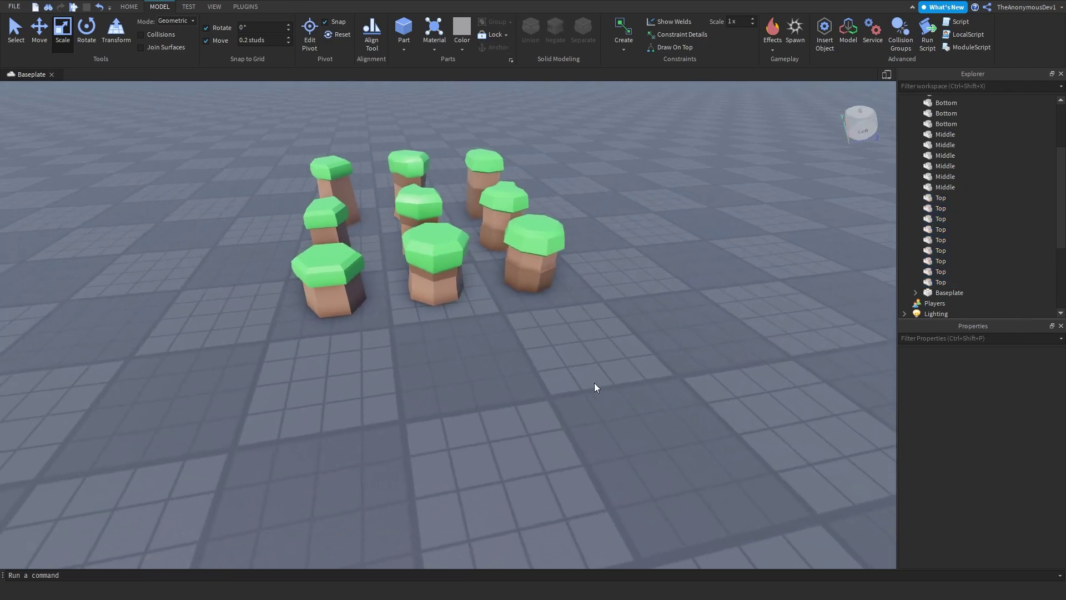
drag(673, 370, 289, 117)
scroll(549, 279, down, 5)
drag(492, 250, 507, 221)
scroll(511, 228, down, 6)
mouse_move(507, 221)
right_down()
mouse_move(515, 235)
mouse_move(507, 231)
right_up()
drag(469, 155, 492, 264)
scroll(561, 329, down, 3)
click(472, 411)
Arrange the two-part cliffs and the three-part cliffs with darker middles into two separate loose clusters of three
scroll(475, 401, up, 5)
right_drag(472, 411, 475, 401)
scroll(475, 401, down, 6)
drag(366, 412, 205, 314)
drag(340, 392, 319, 414)
right_drag(340, 392, 318, 415)
scroll(376, 385, down, 4)
drag(319, 414, 391, 383)
right_drag(494, 392, 490, 397)
scroll(495, 392, down, 2)
drag(590, 398, 522, 331)
scroll(444, 316, up, 1)
drag(564, 369, 415, 290)
drag(616, 491, 555, 427)
drag(576, 461, 443, 323)
right_drag(592, 343, 595, 347)
scroll(595, 347, down, 2)
drag(475, 182, 471, 250)
Move the three-part cliffs with darker bases together into a third loose cluster, apart from the other two
drag(559, 331, 513, 281)
click(555, 368)
drag(556, 368, 481, 304)
key(d)
drag(628, 240, 589, 200)
key(q)
drag(534, 261, 595, 245)
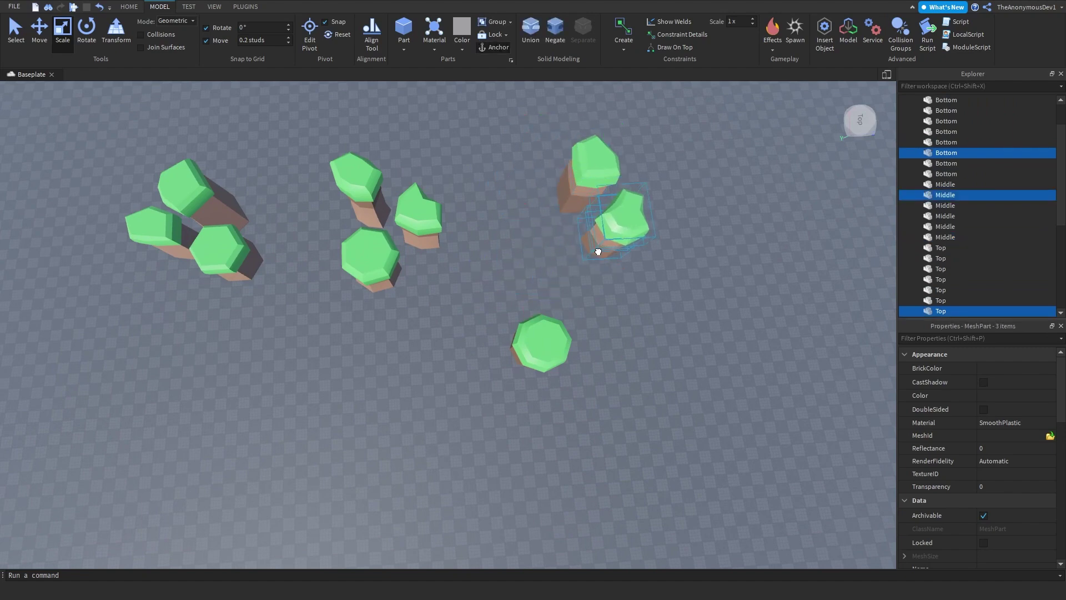
click(547, 361)
drag(547, 361, 539, 254)
click(561, 353)
Inspect the three cliff clusters from several distances and angles to judge their shapes, colors and spacing
key(w)
right_drag(557, 355, 555, 354)
scroll(555, 355, down, 10)
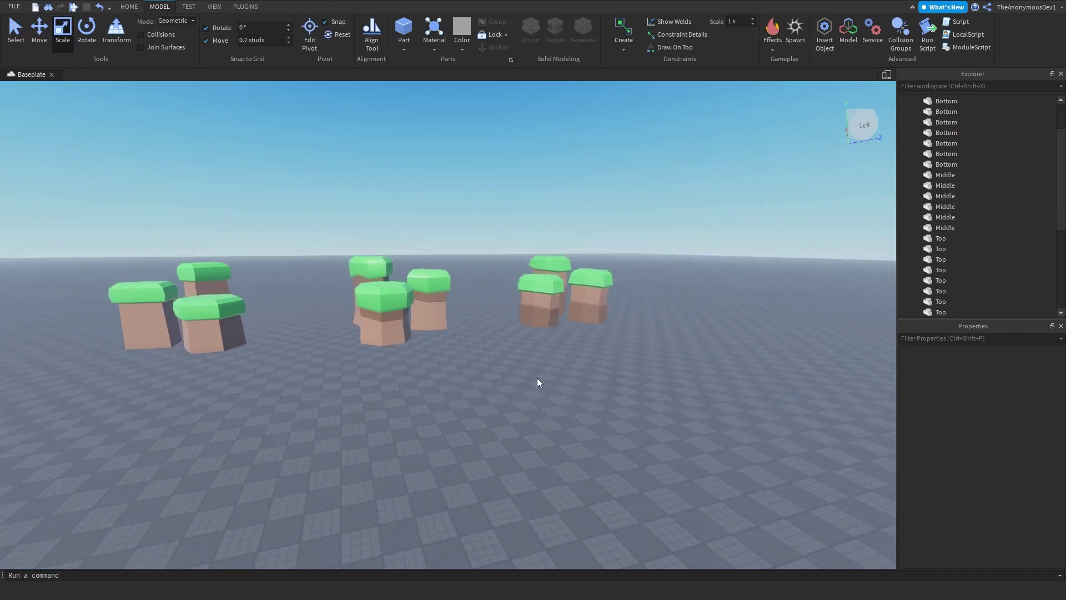
key(w)
right_drag(538, 377, 502, 358)
key(s)
key(w)
key(w)
key(s)
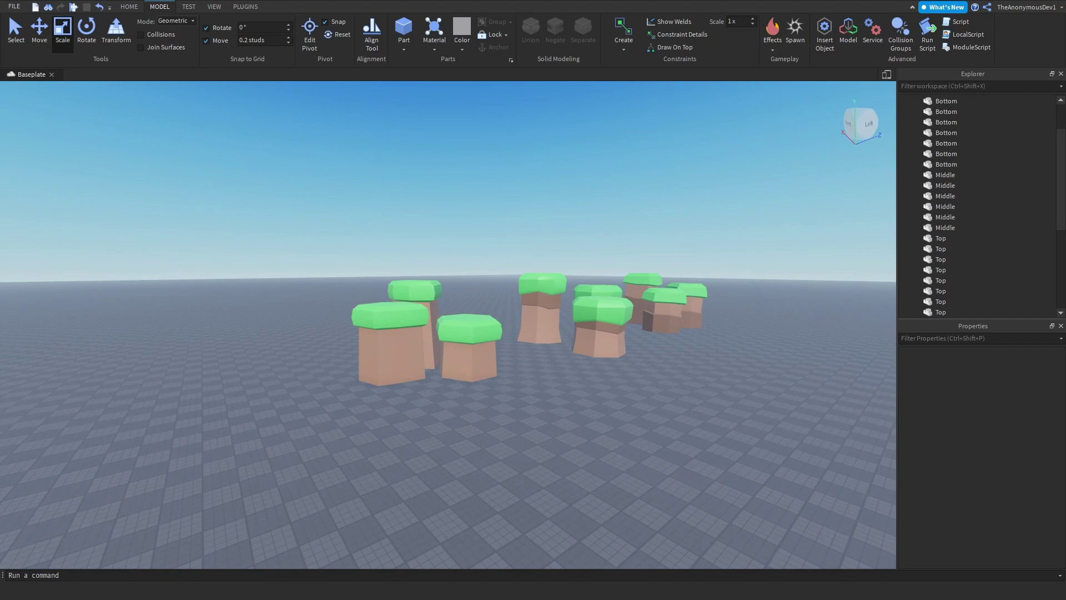
right_drag(595, 455, 595, 456)
key(d)
key(w)
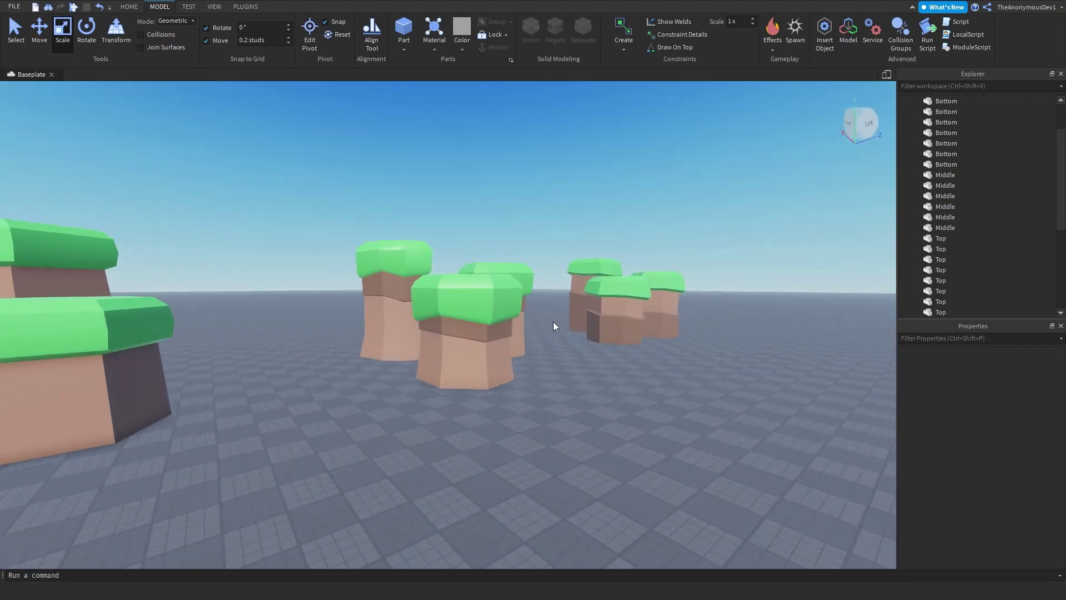
right_drag(529, 300, 528, 301)
key(s)
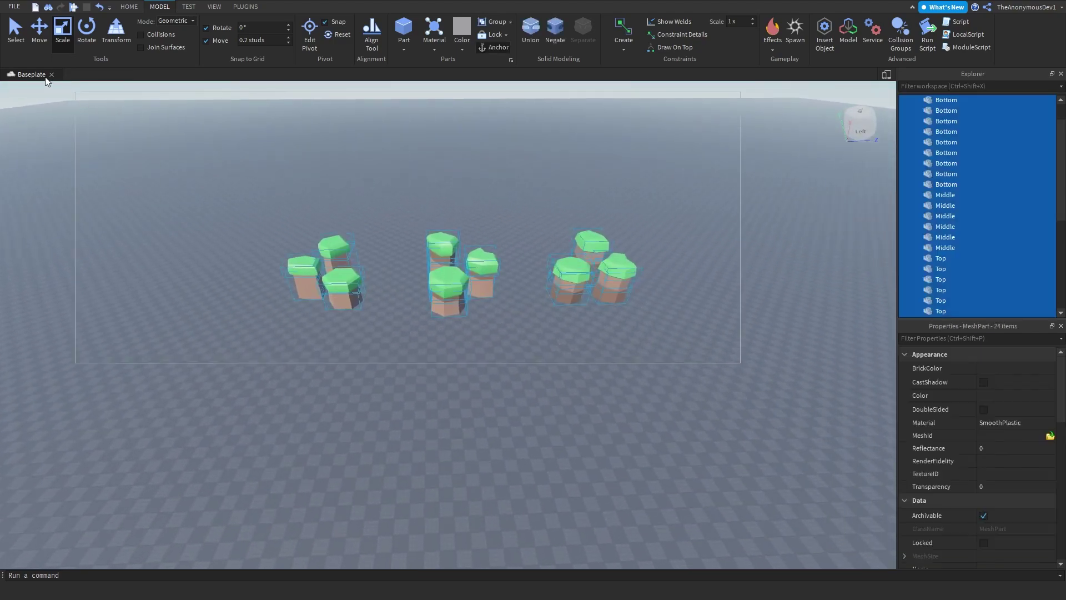